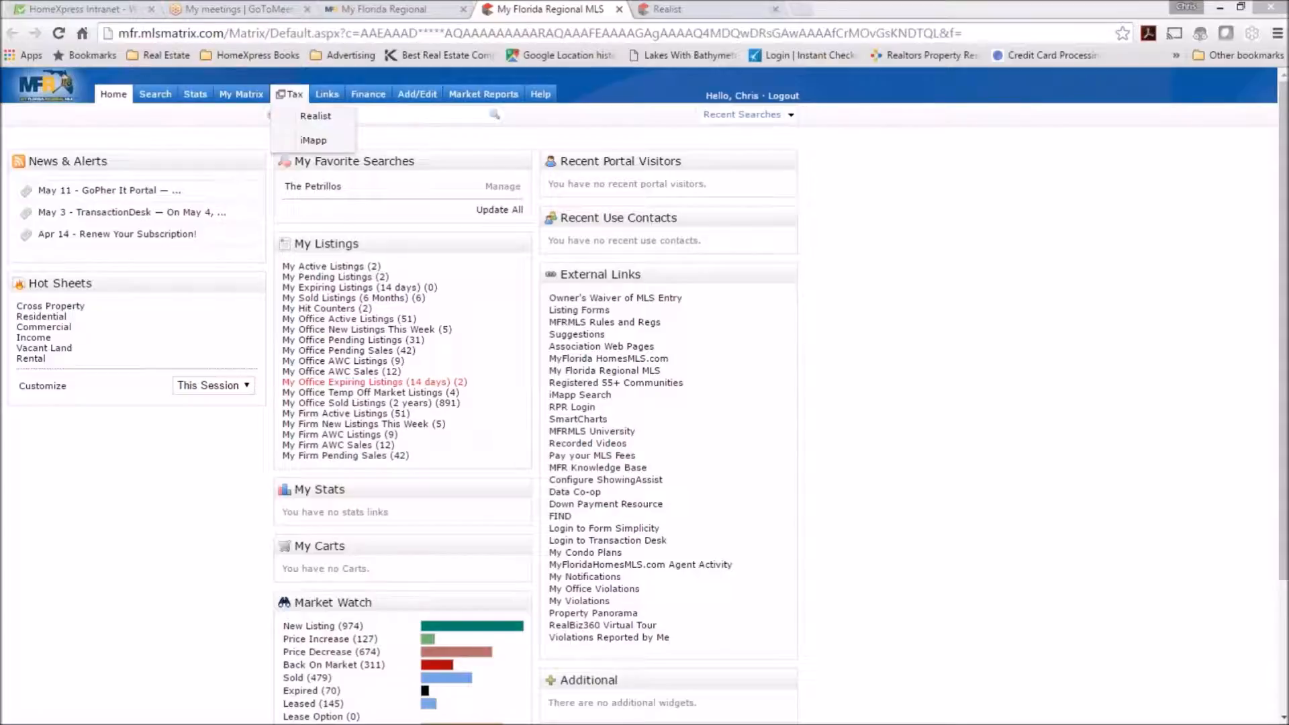
# Open Realist from the Tax menu in My Florida Regional MLS.
pyautogui.moveTo(290, 95)
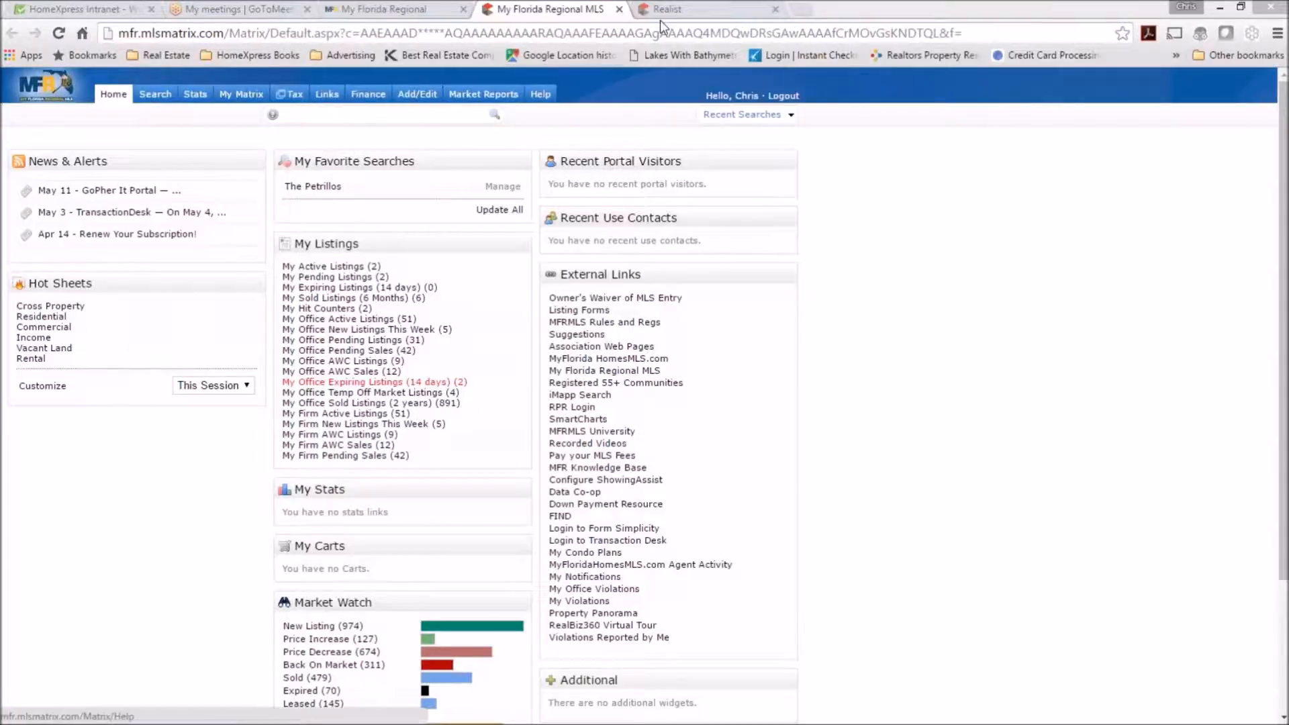
pyautogui.click(679, 12)
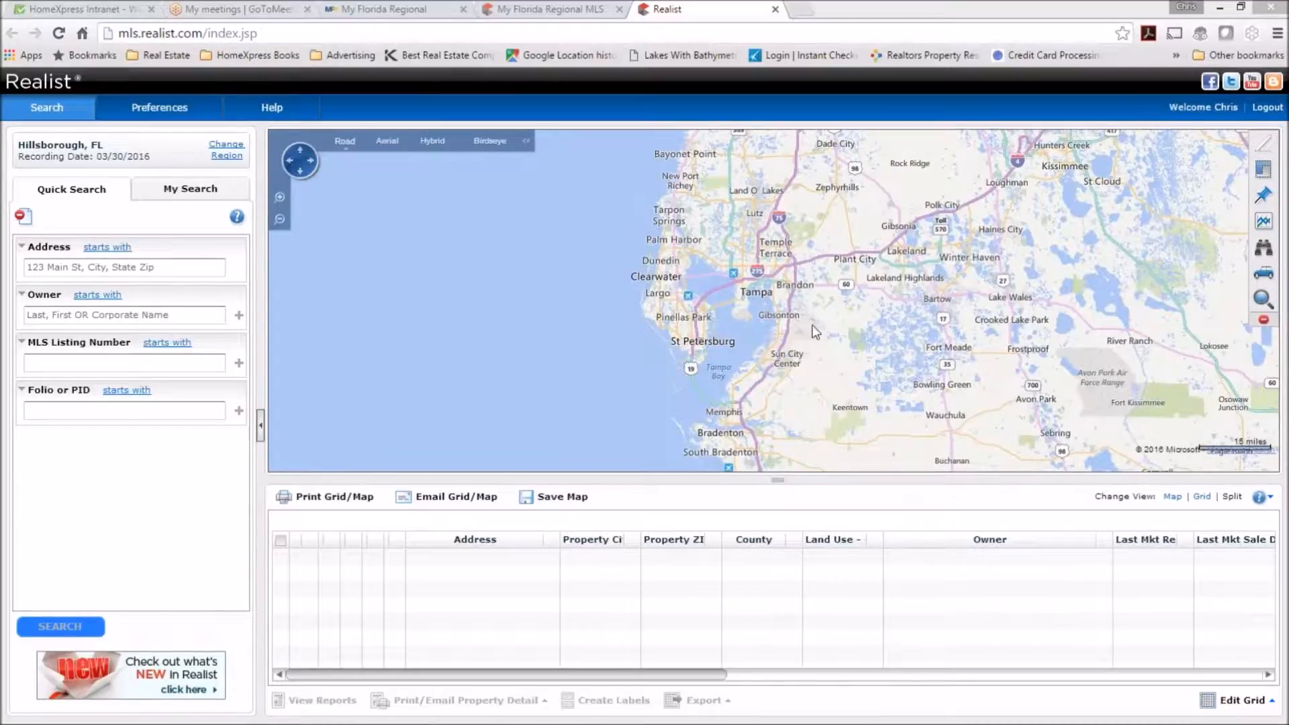
# Pan and zoom the map from Tampa Bay toward Riverview, Wimauma and Balm Rd.
pyautogui.moveTo(787, 332); pyautogui.dragTo(698, 315)
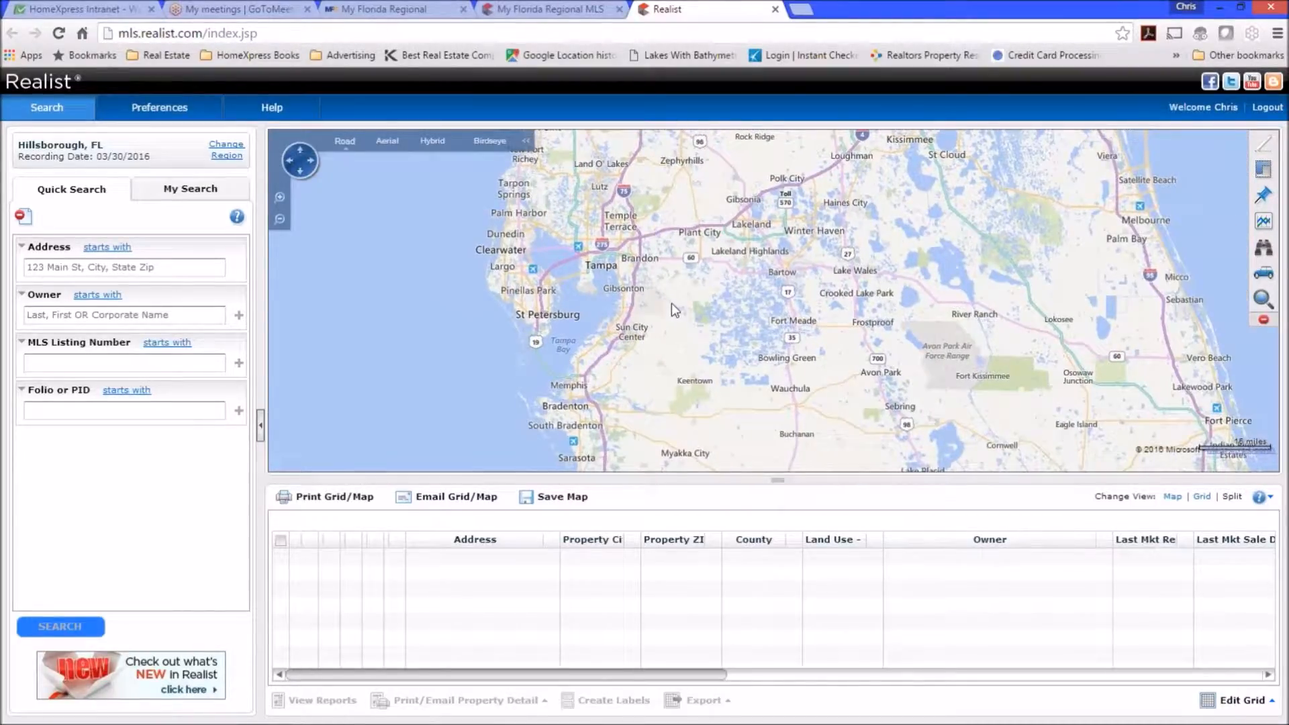
pyautogui.scroll(1, 663, 301)
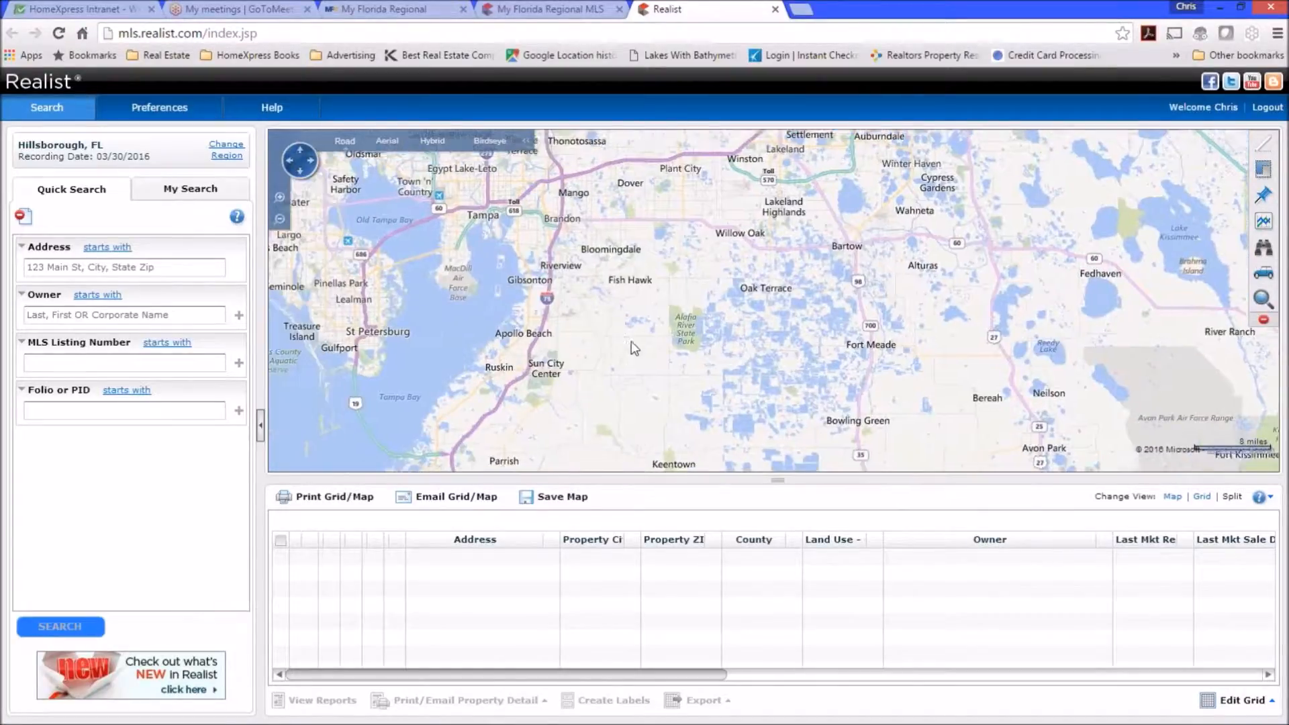
pyautogui.scroll(1, 649, 346)
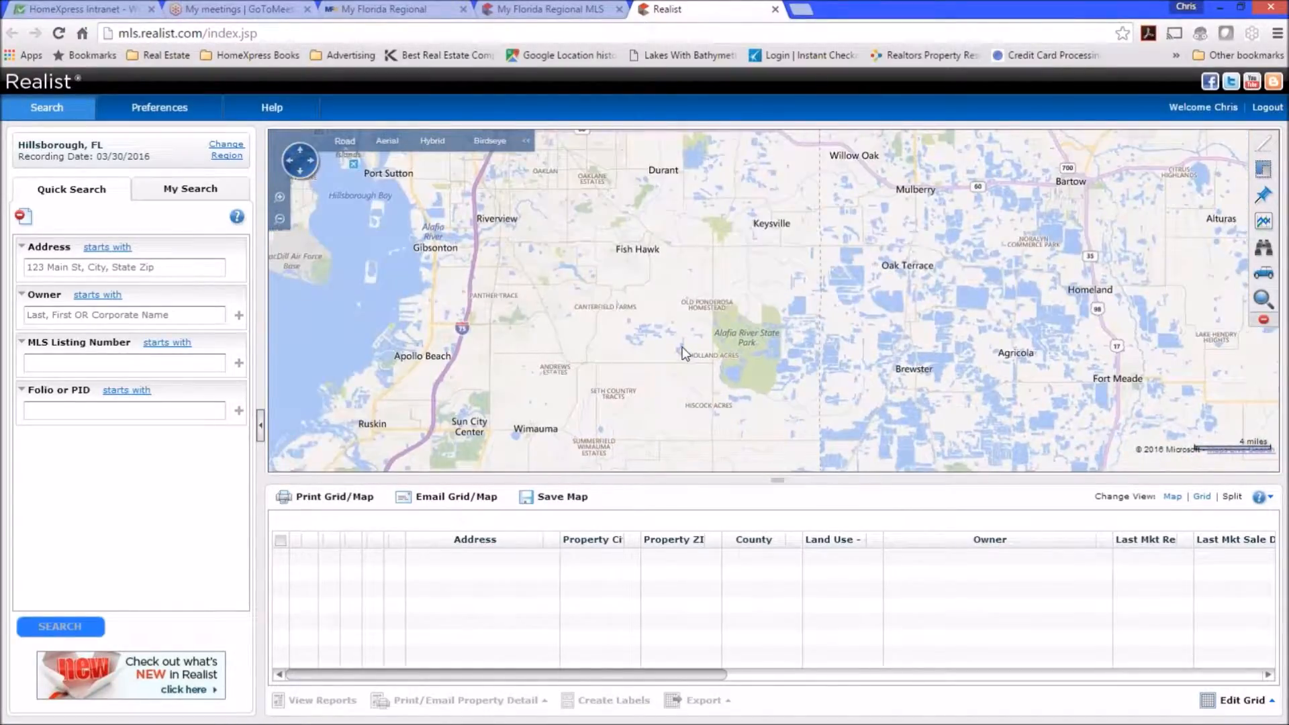
pyautogui.moveTo(575, 380); pyautogui.dragTo(662, 311)
pyautogui.moveTo(630, 390); pyautogui.dragTo(655, 344)
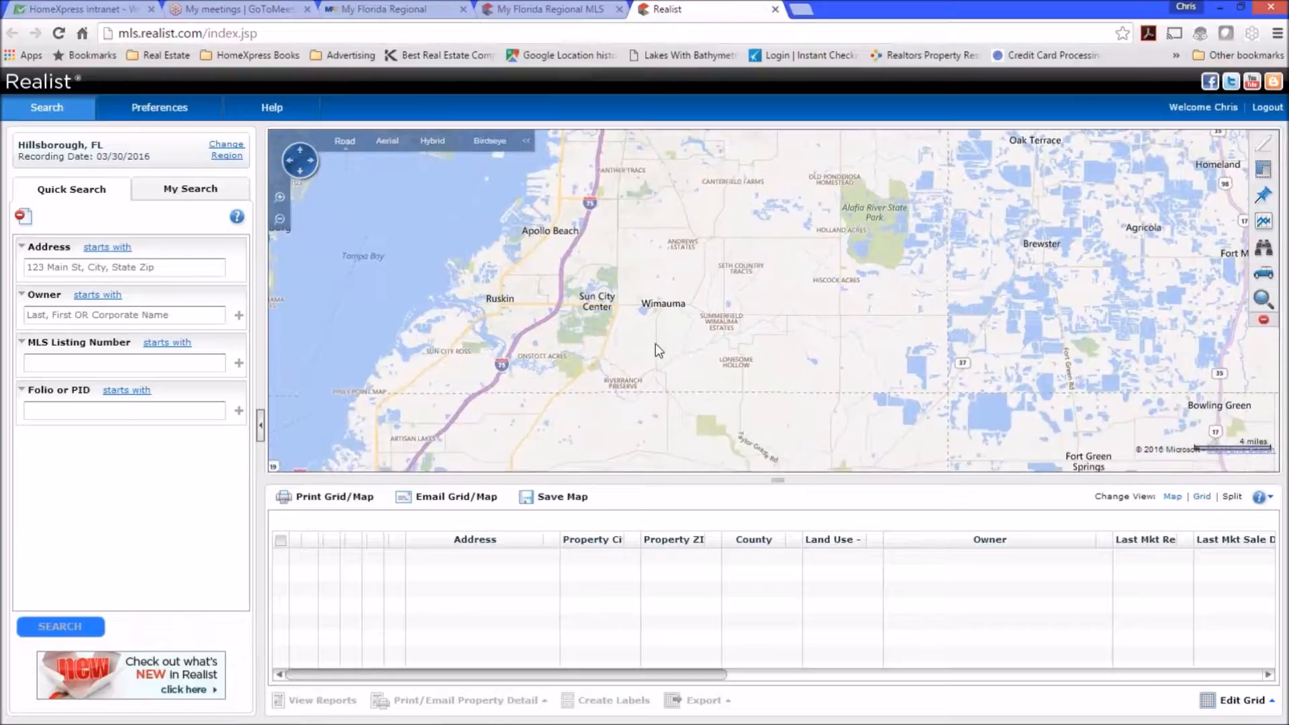
pyautogui.moveTo(647, 259); pyautogui.dragTo(654, 306)
pyautogui.scroll(2, 641, 255)
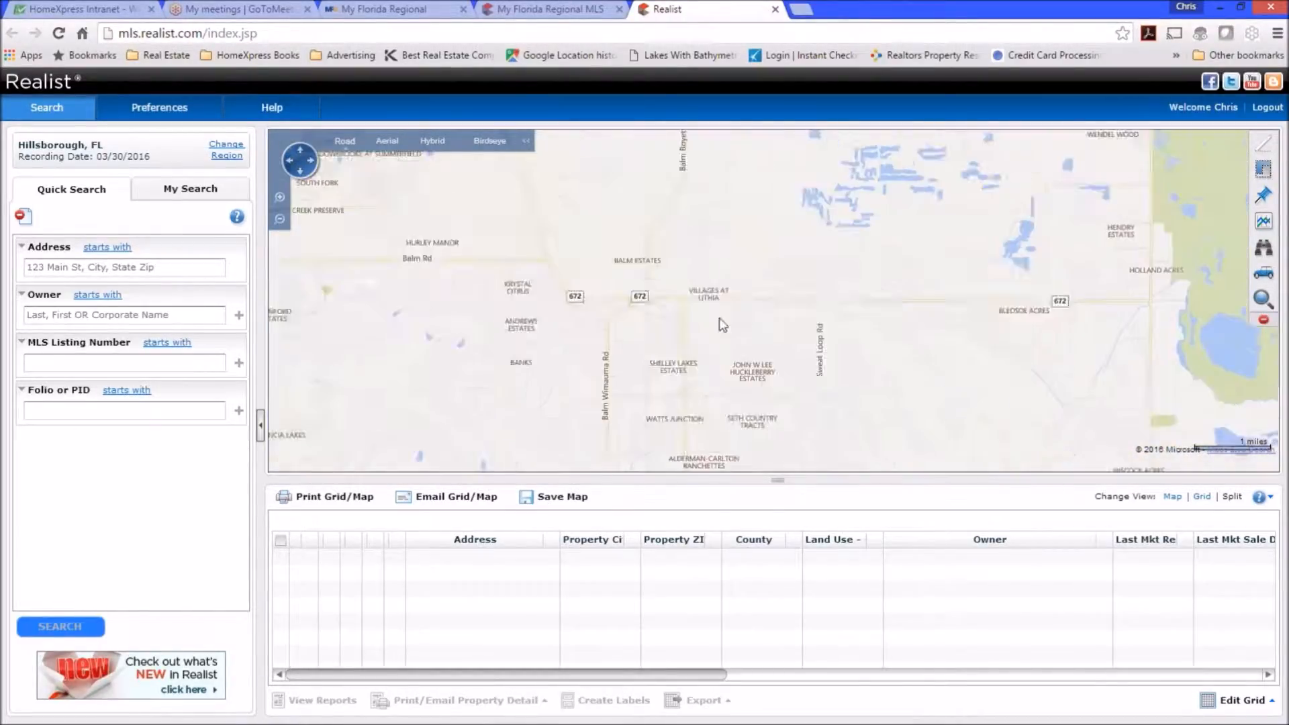
pyautogui.moveTo(631, 313); pyautogui.dragTo(759, 338)
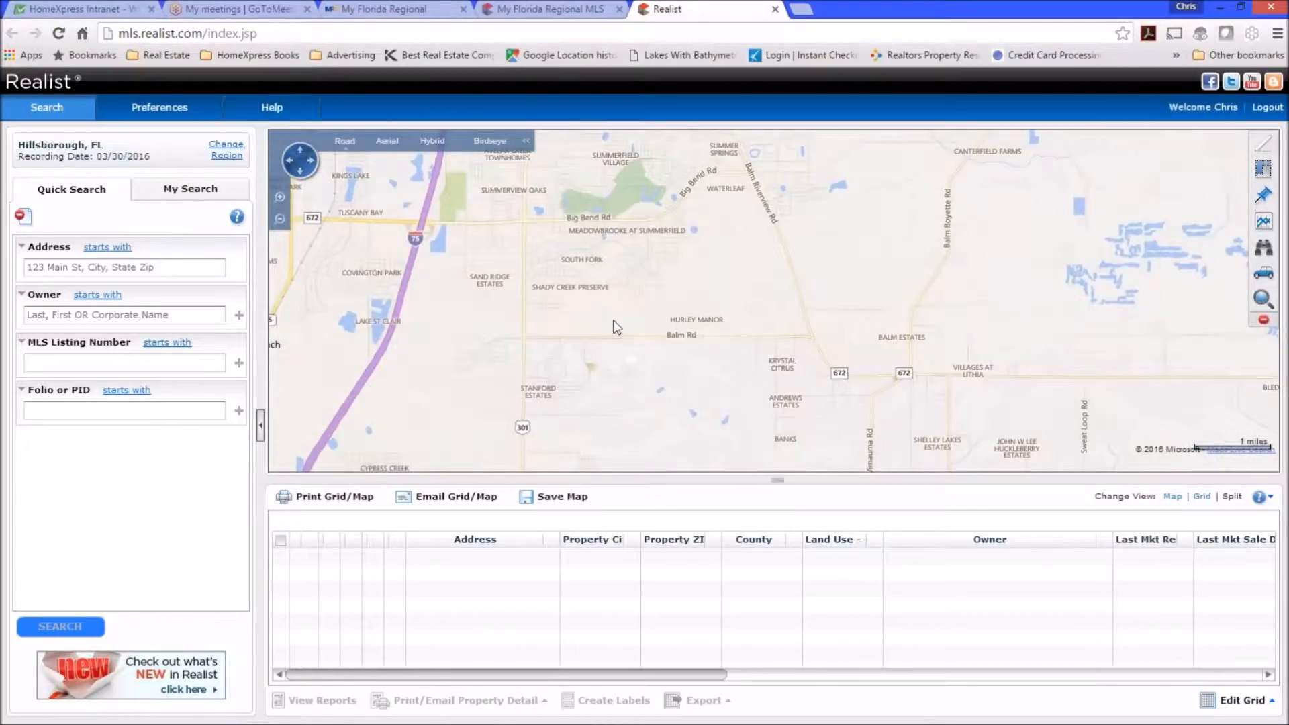
pyautogui.moveTo(569, 267); pyautogui.dragTo(674, 211)
pyautogui.moveTo(653, 340); pyautogui.dragTo(607, 382)
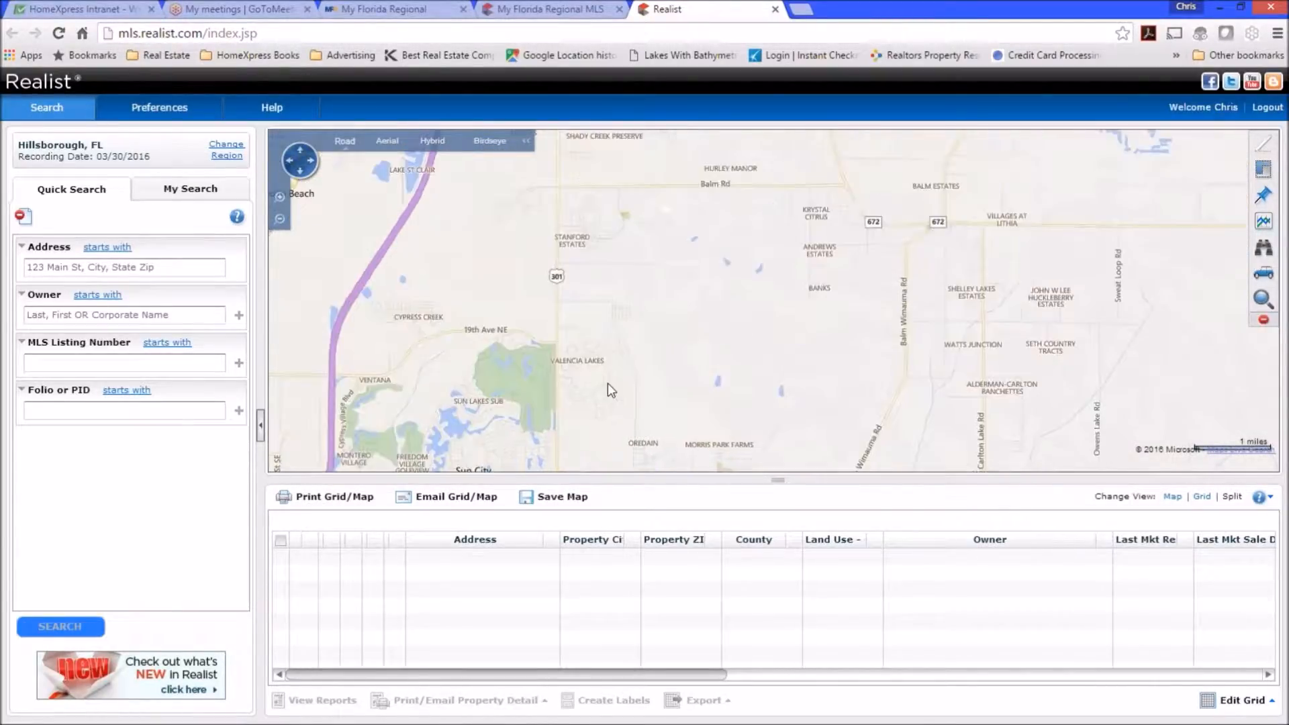
pyautogui.moveTo(624, 284); pyautogui.dragTo(647, 406)
pyautogui.moveTo(647, 282); pyautogui.dragTo(655, 343)
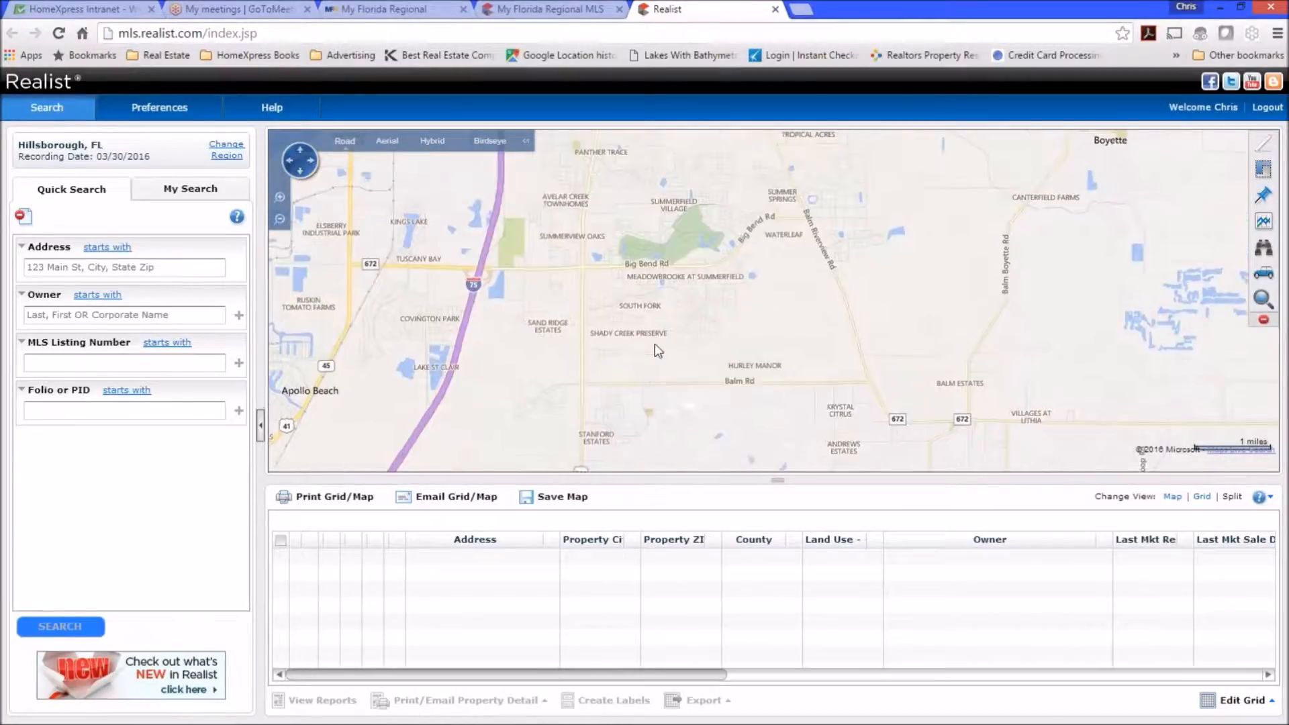
# Zoom in near Summerfield, check one parcel's info card, and centre Lark Song Loop by Fairway Meadow Dr.
pyautogui.scroll(1, 689, 210)
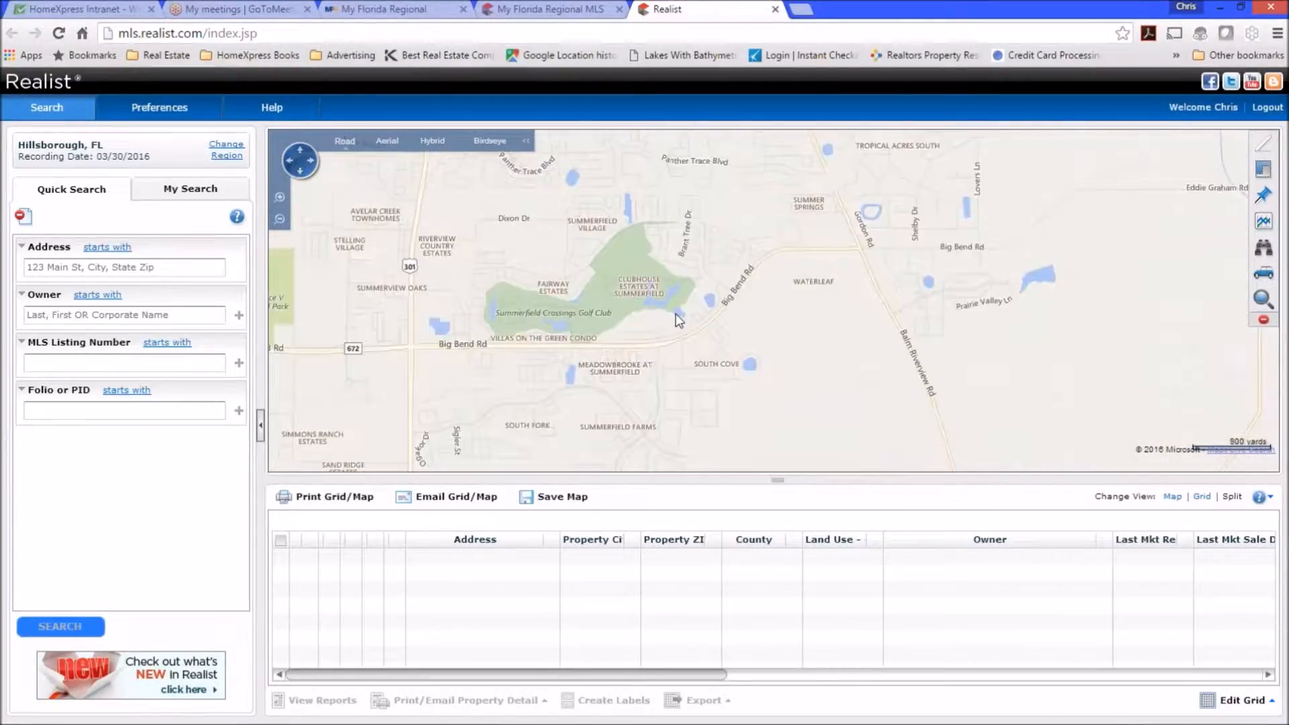
pyautogui.scroll(1, 653, 233)
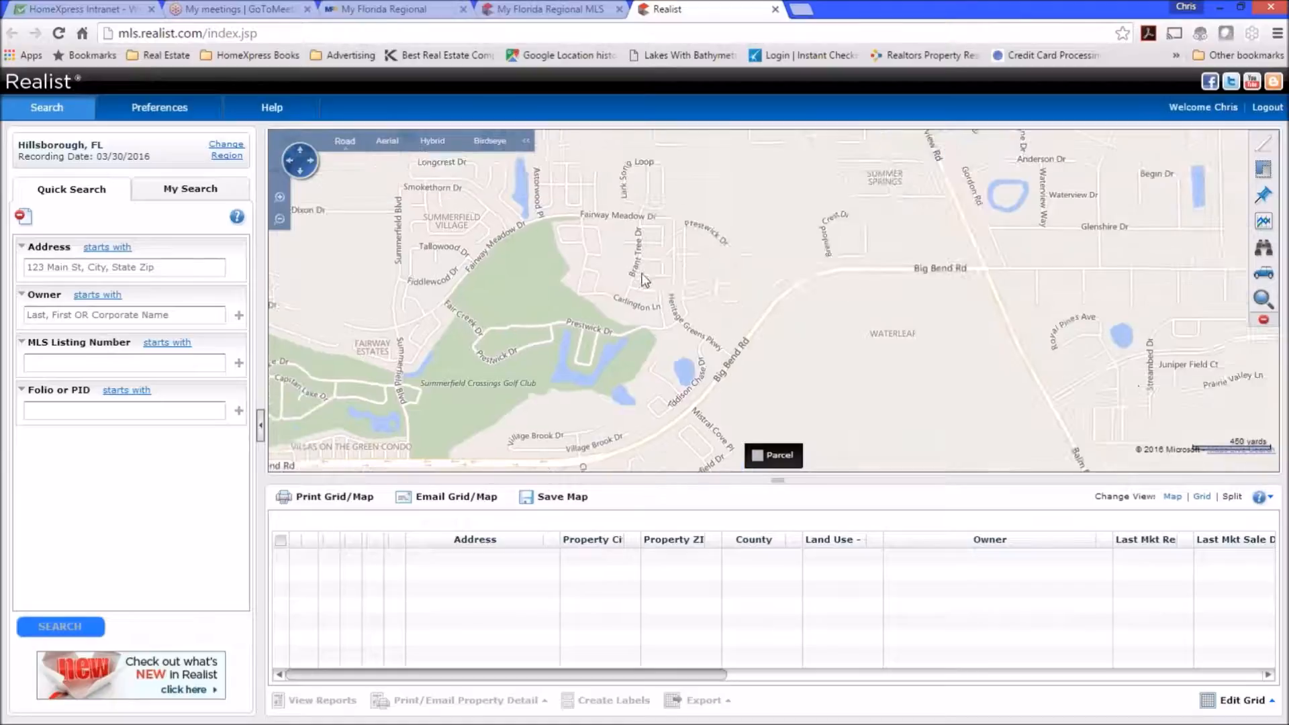
pyautogui.moveTo(628, 266); pyautogui.dragTo(596, 291)
pyautogui.click(673, 282)
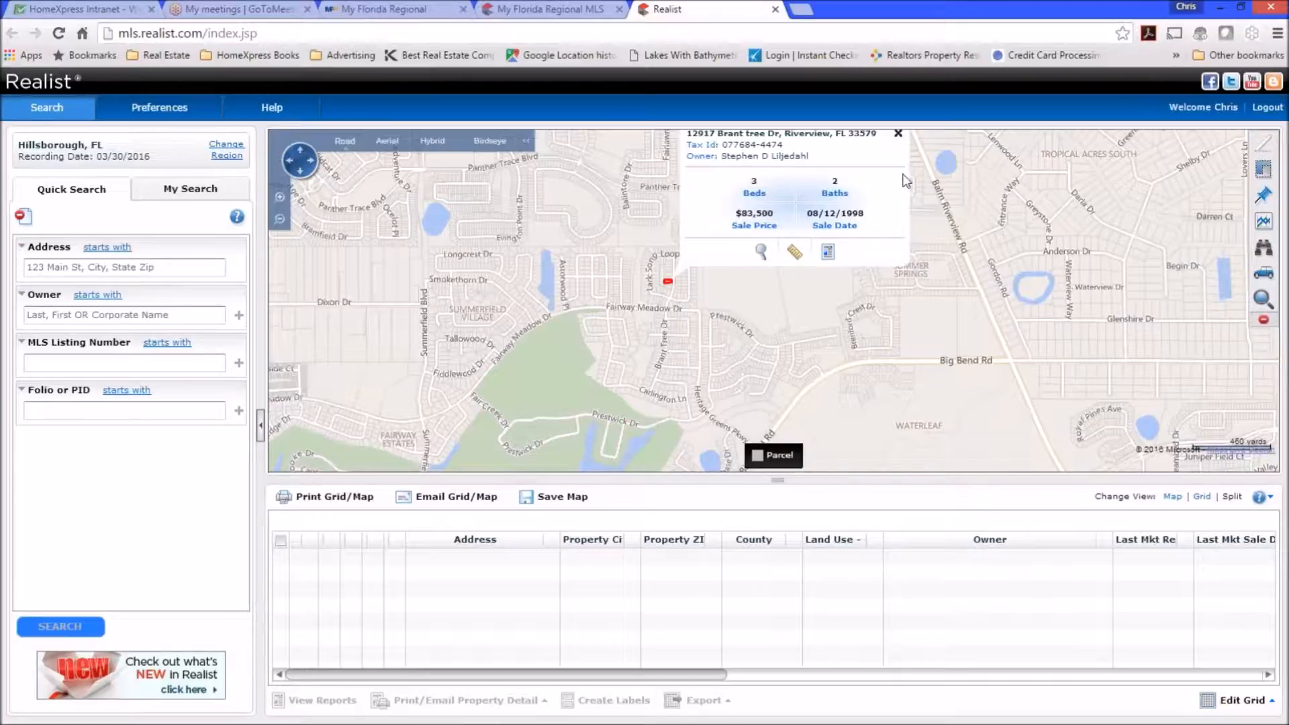
pyautogui.click(897, 135)
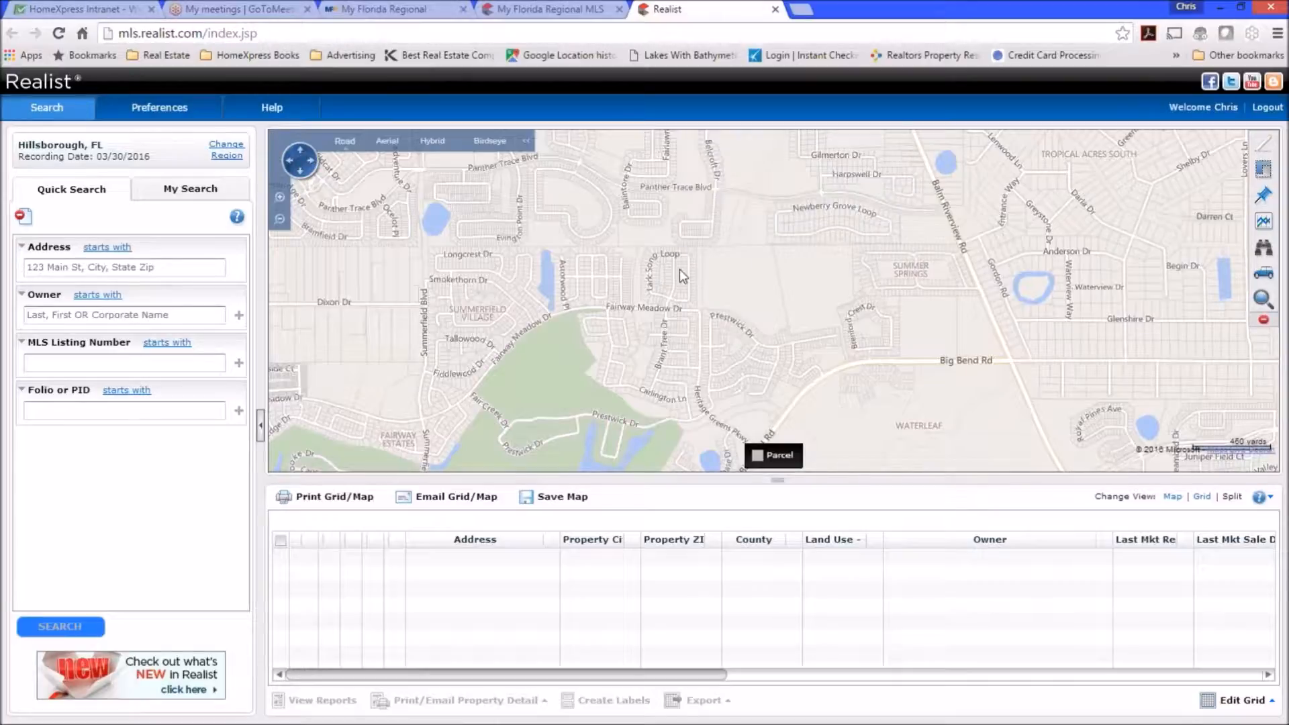
pyautogui.scroll(2, 679, 268)
pyautogui.moveTo(559, 267); pyautogui.dragTo(864, 311)
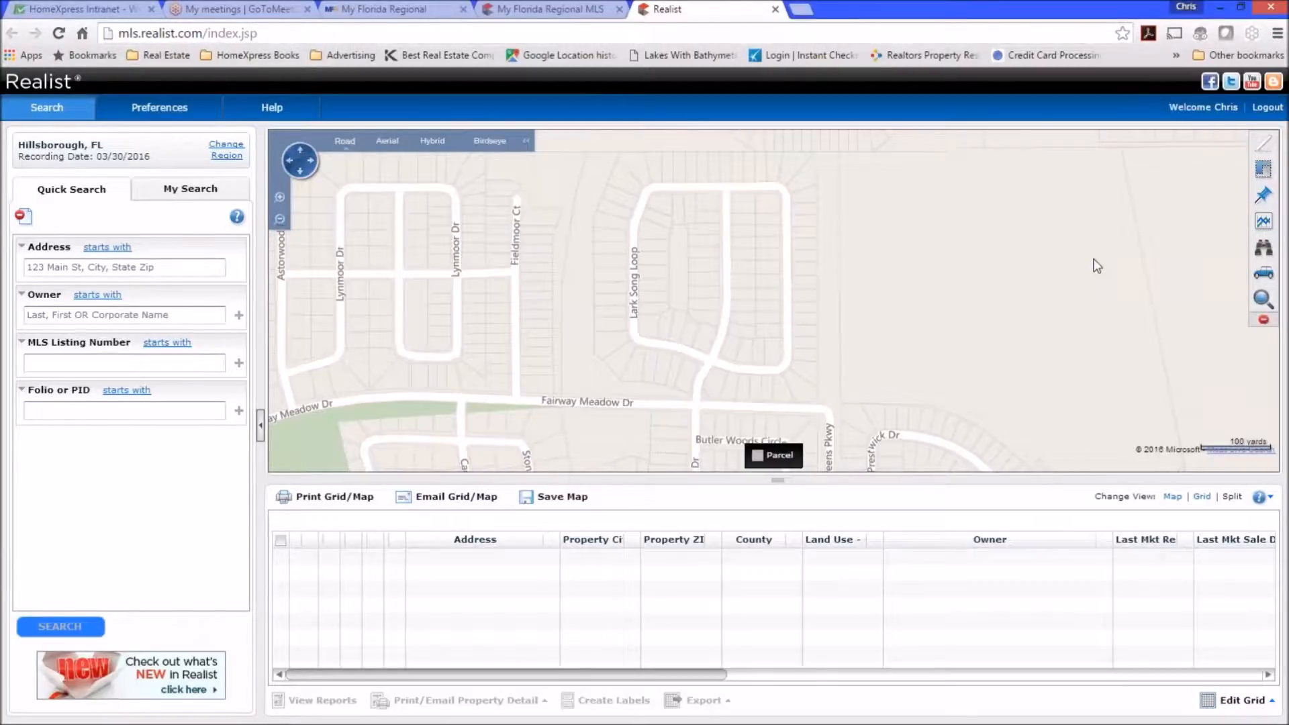
# In My Search, draw a rectangle around Lark Song Loop with the Rectangle Tool.
pyautogui.click(187, 196)
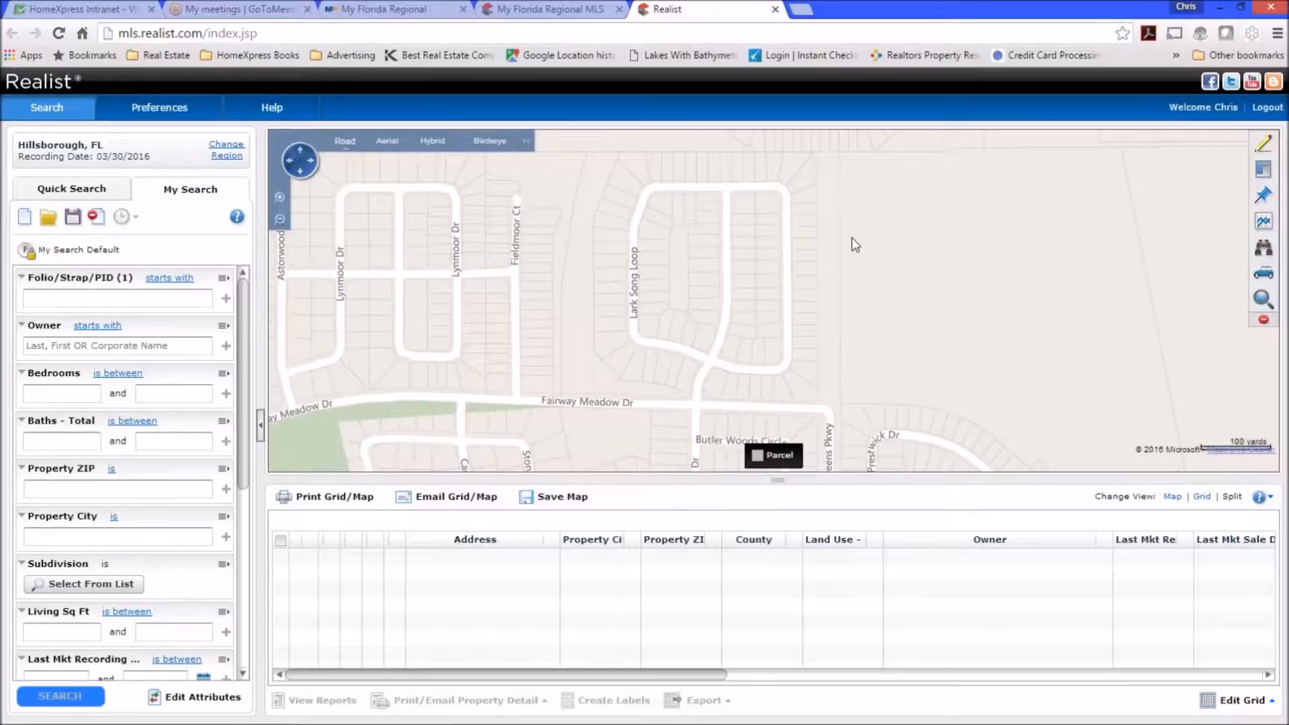
pyautogui.click(1265, 152)
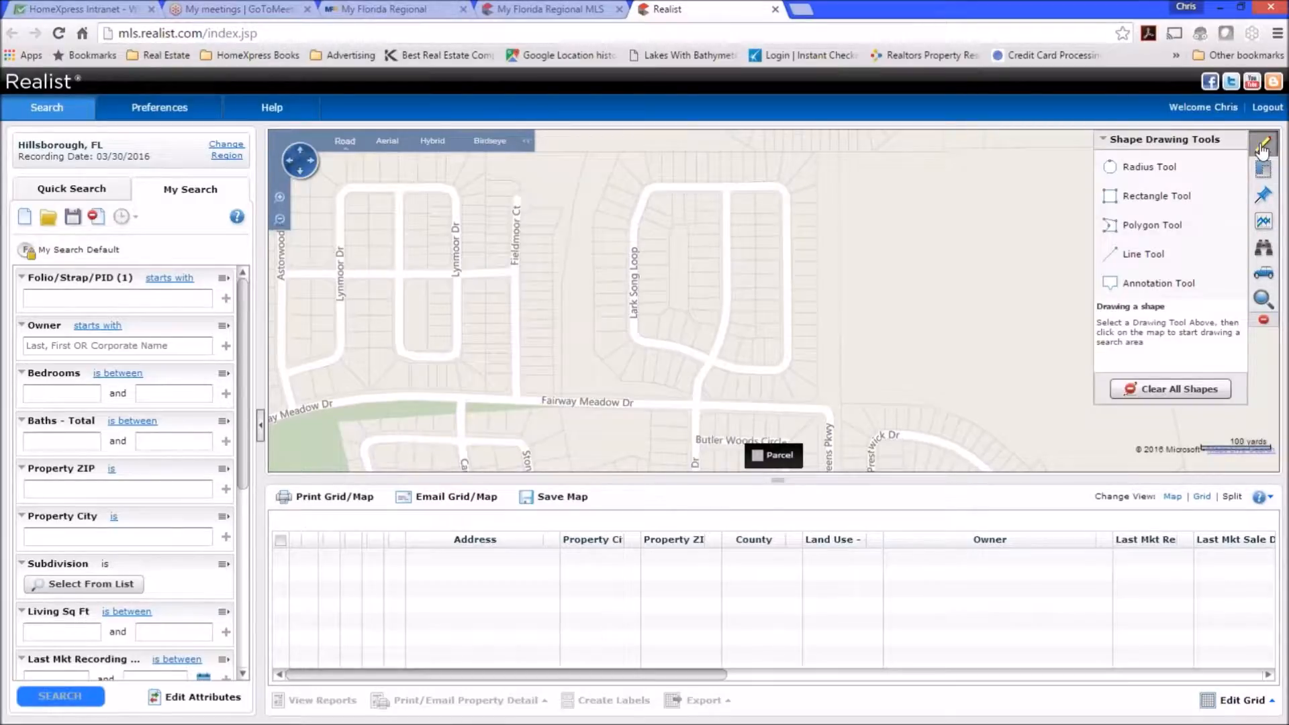
pyautogui.click(1150, 200)
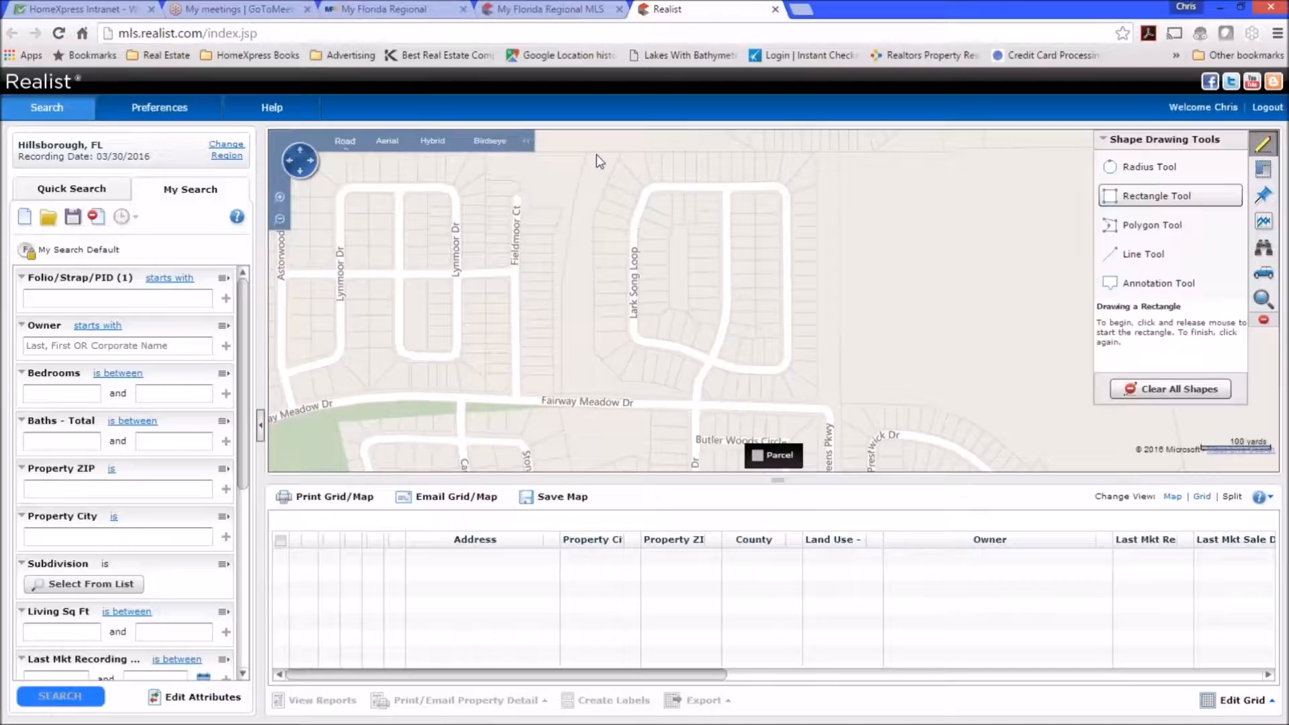
pyautogui.click(596, 183)
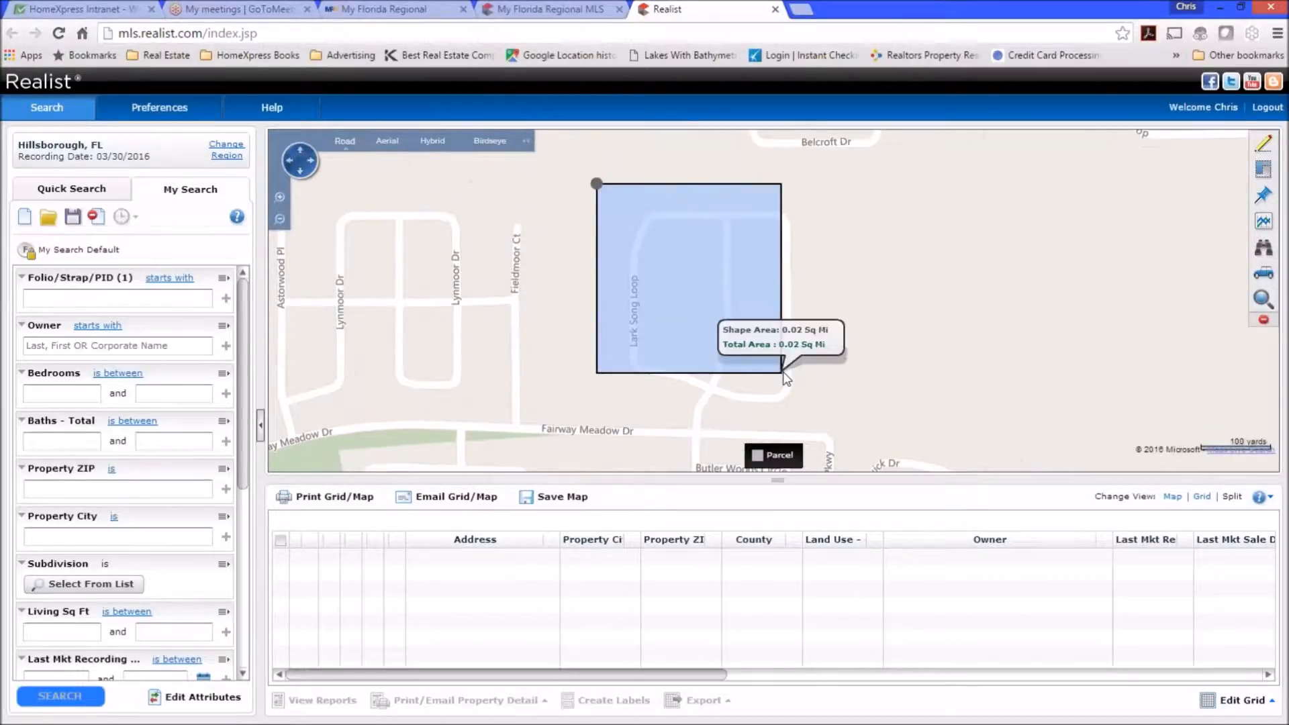
pyautogui.click(815, 408)
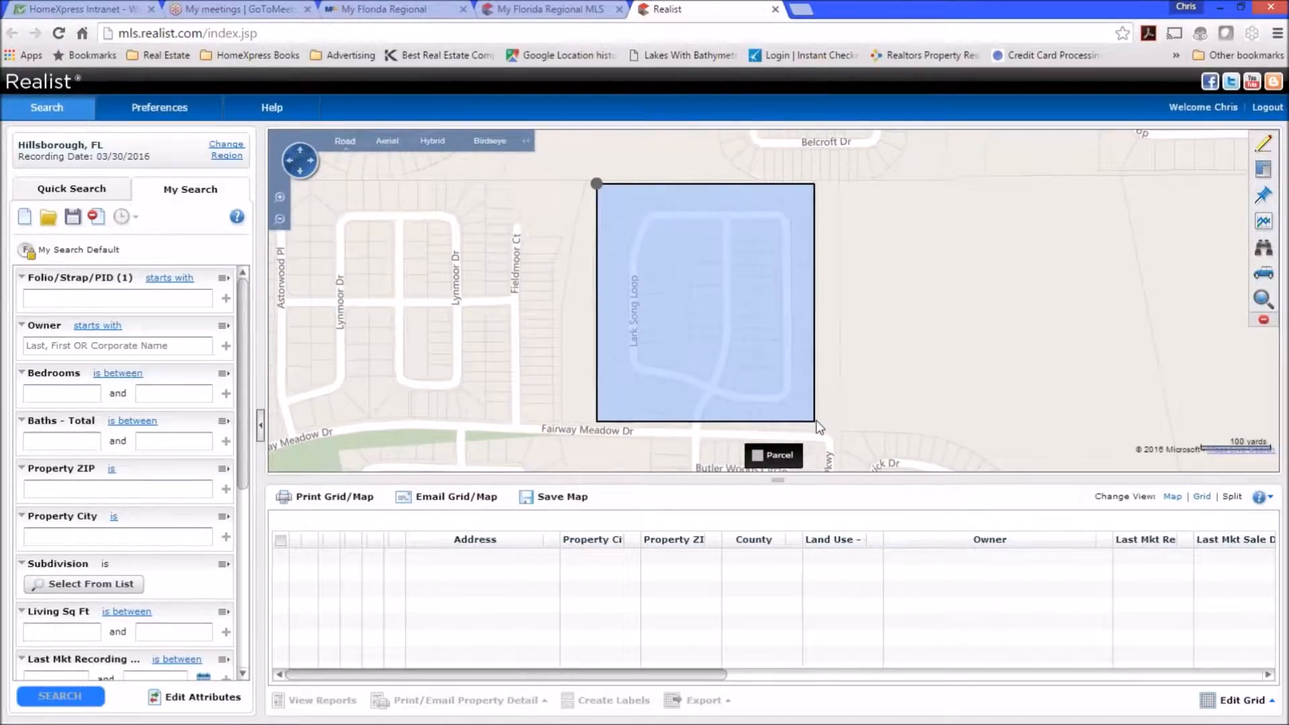
pyautogui.click(818, 421)
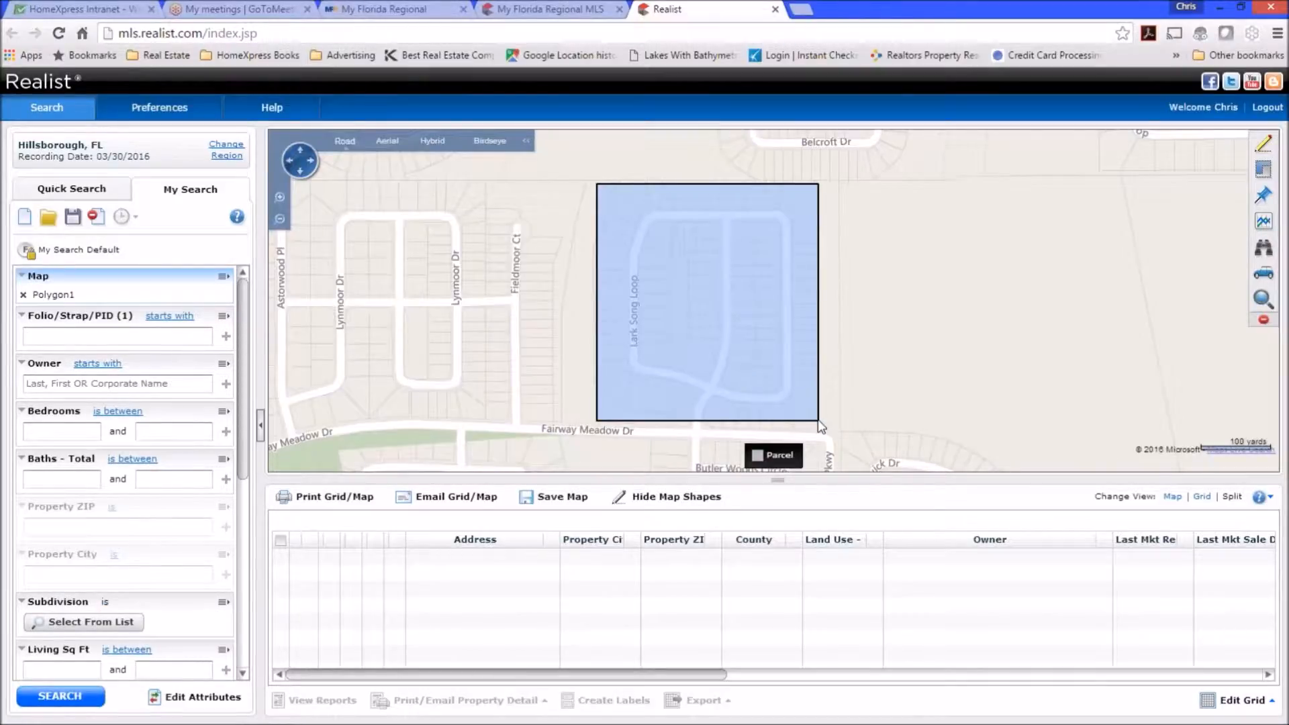
# Run the search and scroll through the 110 Lark Song Loop property results.
pyautogui.click(60, 698)
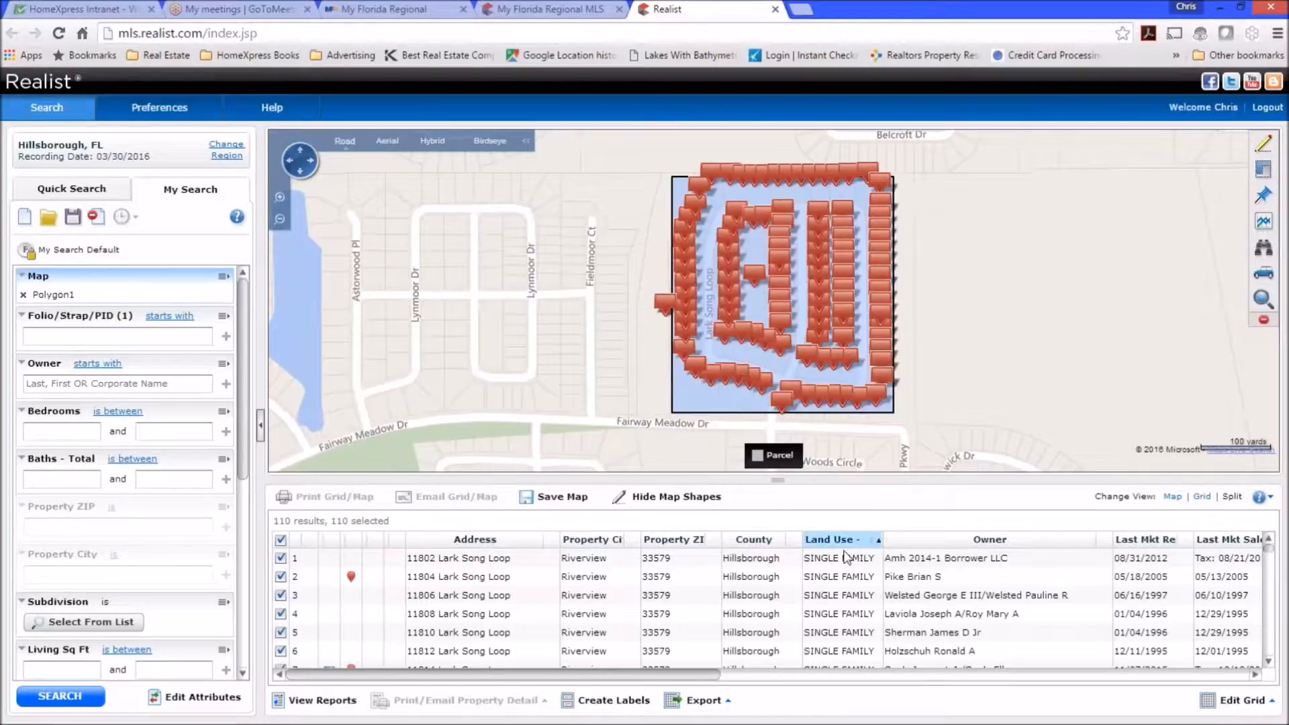
pyautogui.scroll(-9, 695, 606)
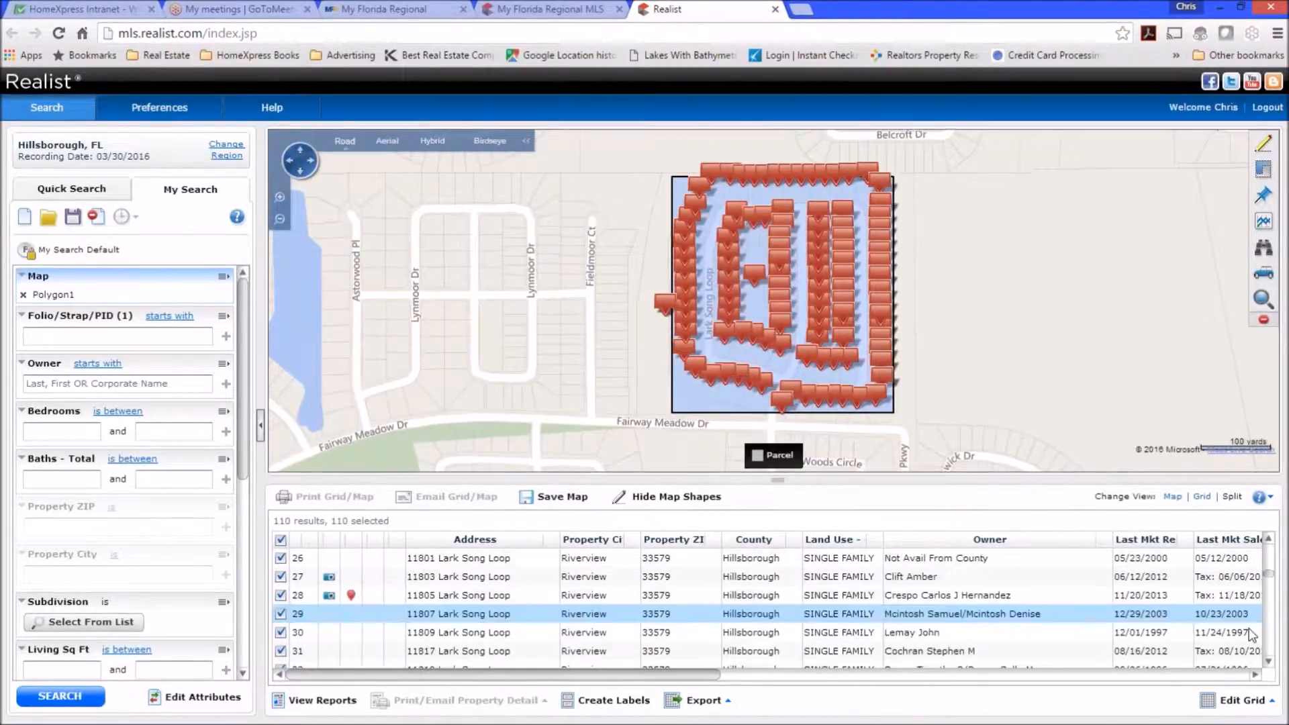
pyautogui.scroll(-17, 1271, 654)
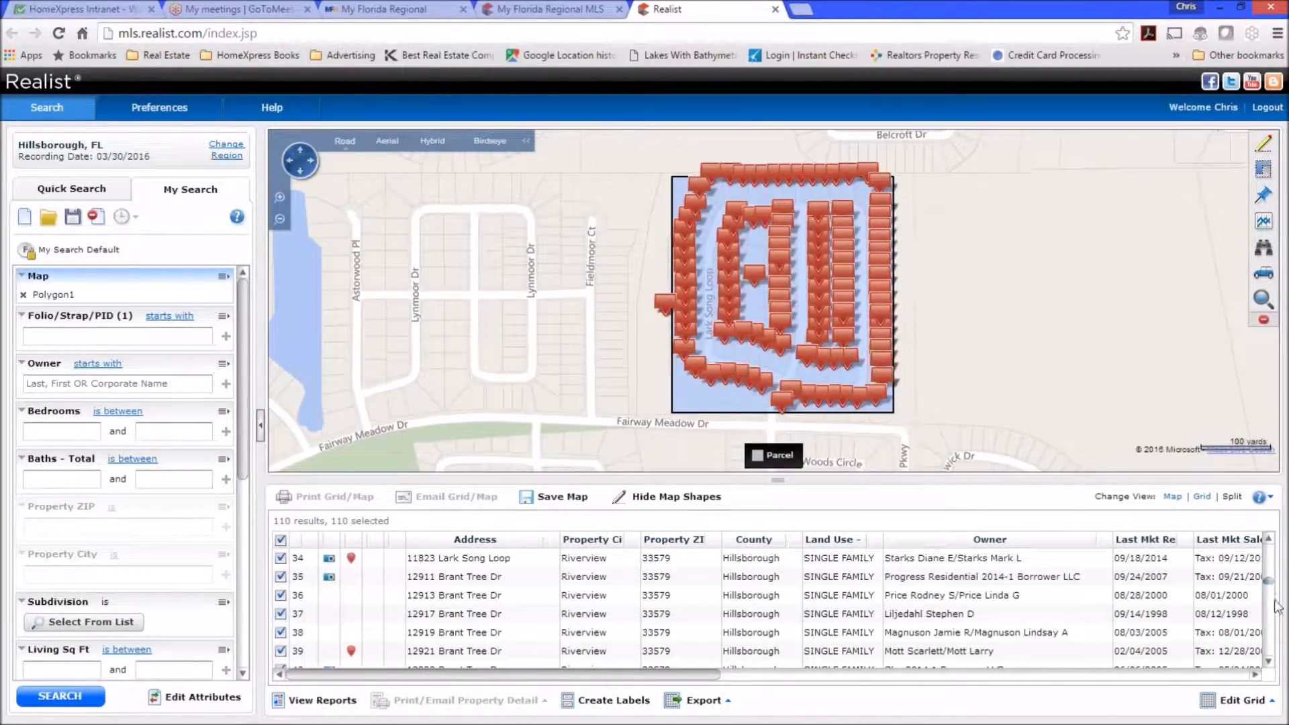
pyautogui.scroll(-9, 1270, 649)
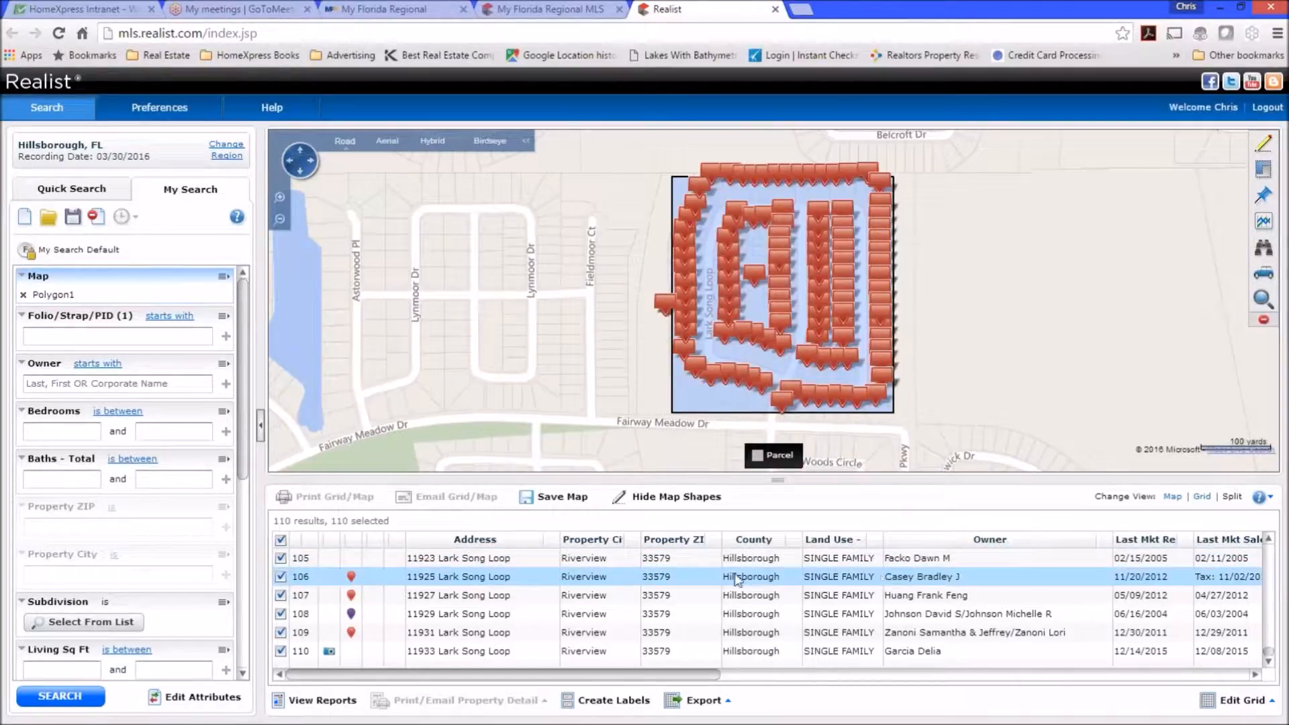
# Run a Custom Export of the 110 results, keeping 'Use all remaining' selected.
pyautogui.click(727, 705)
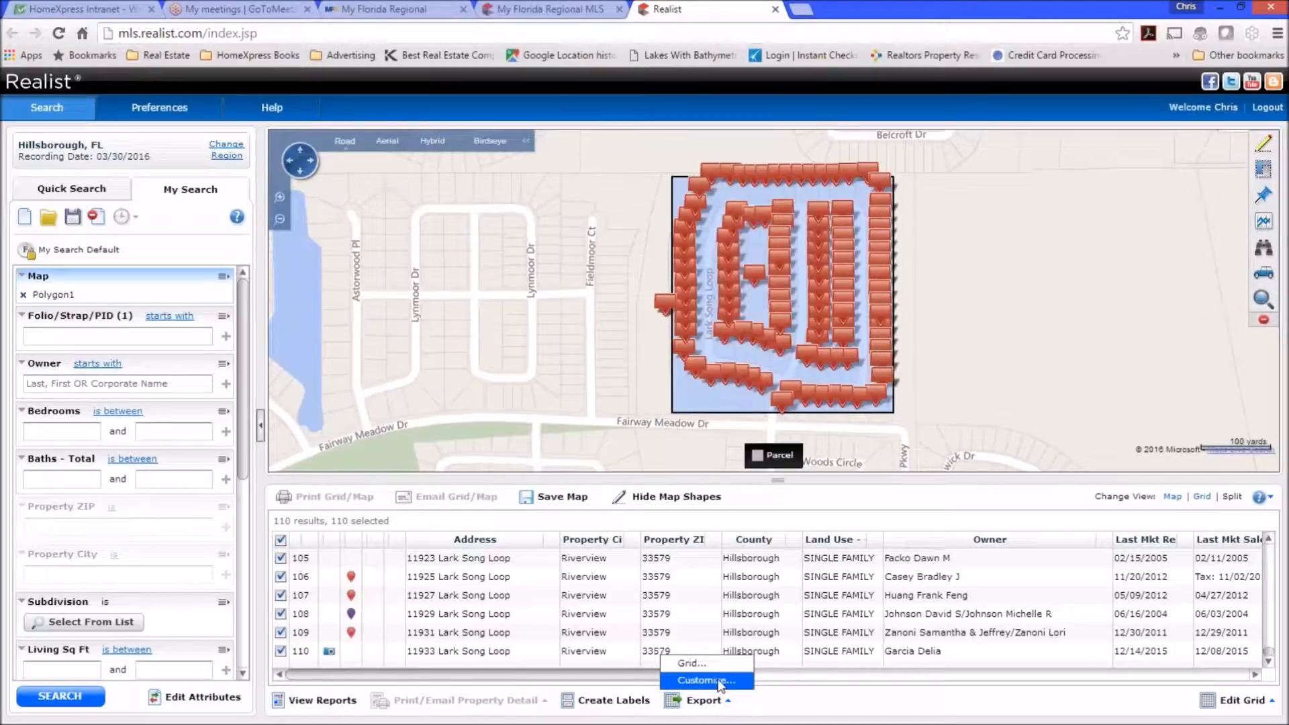
pyautogui.click(718, 682)
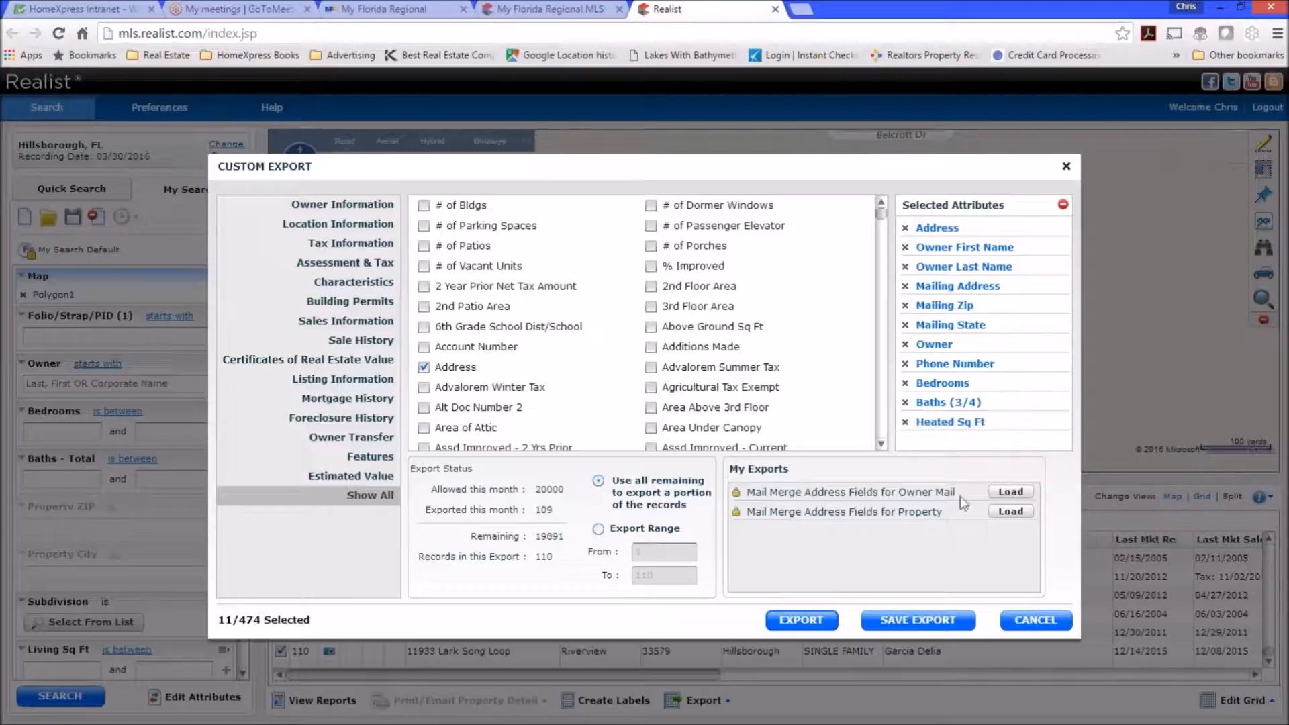
pyautogui.click(800, 620)
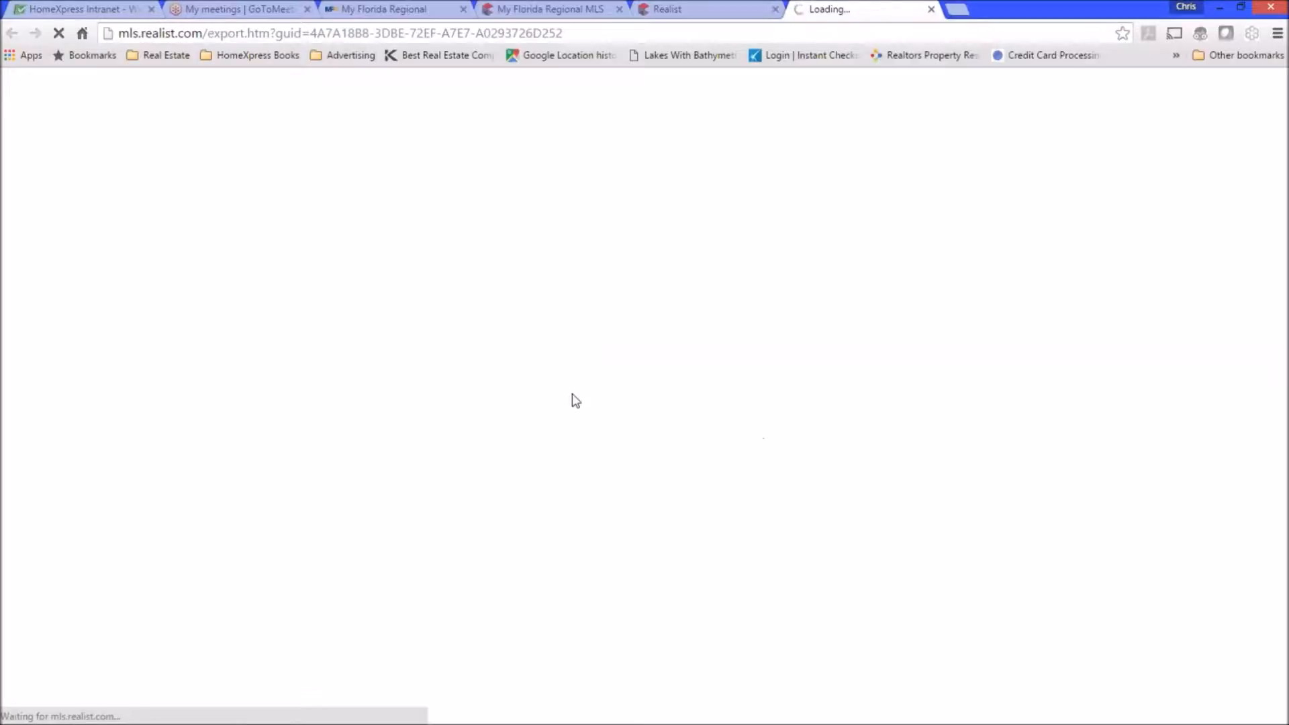
pyautogui.moveTo(964, 723)
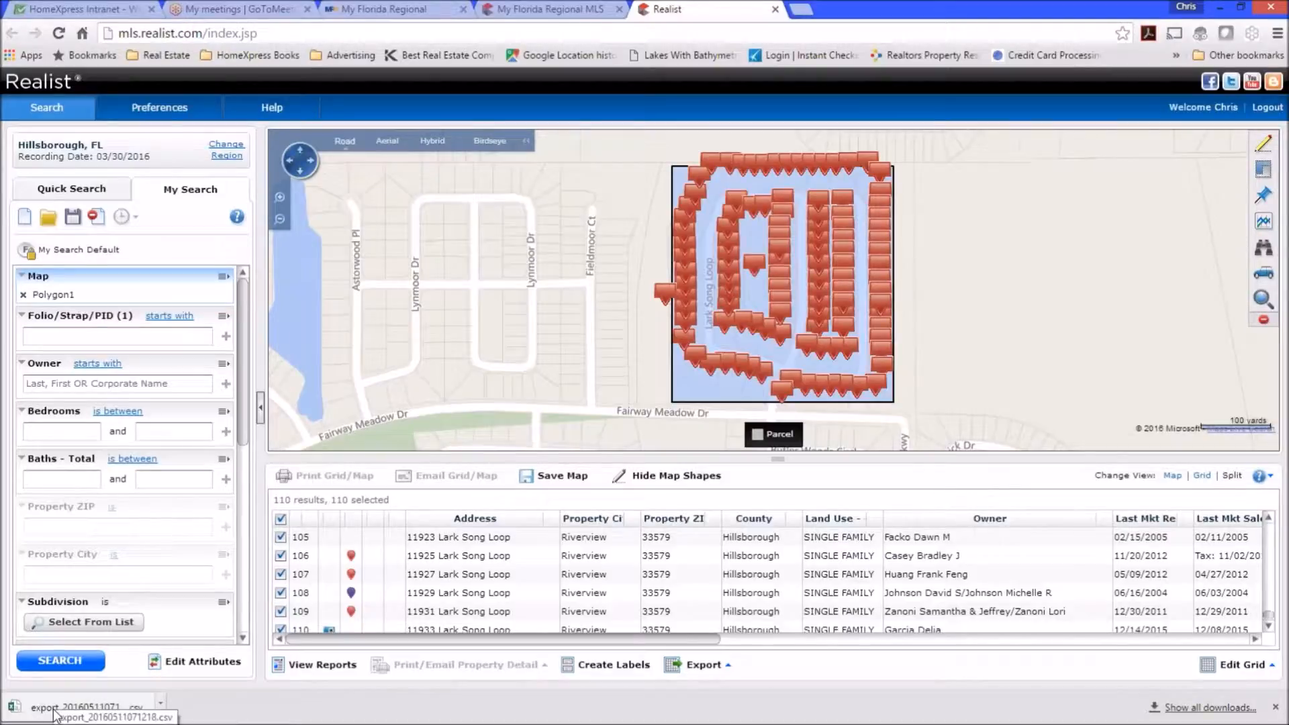
pyautogui.click(162, 708)
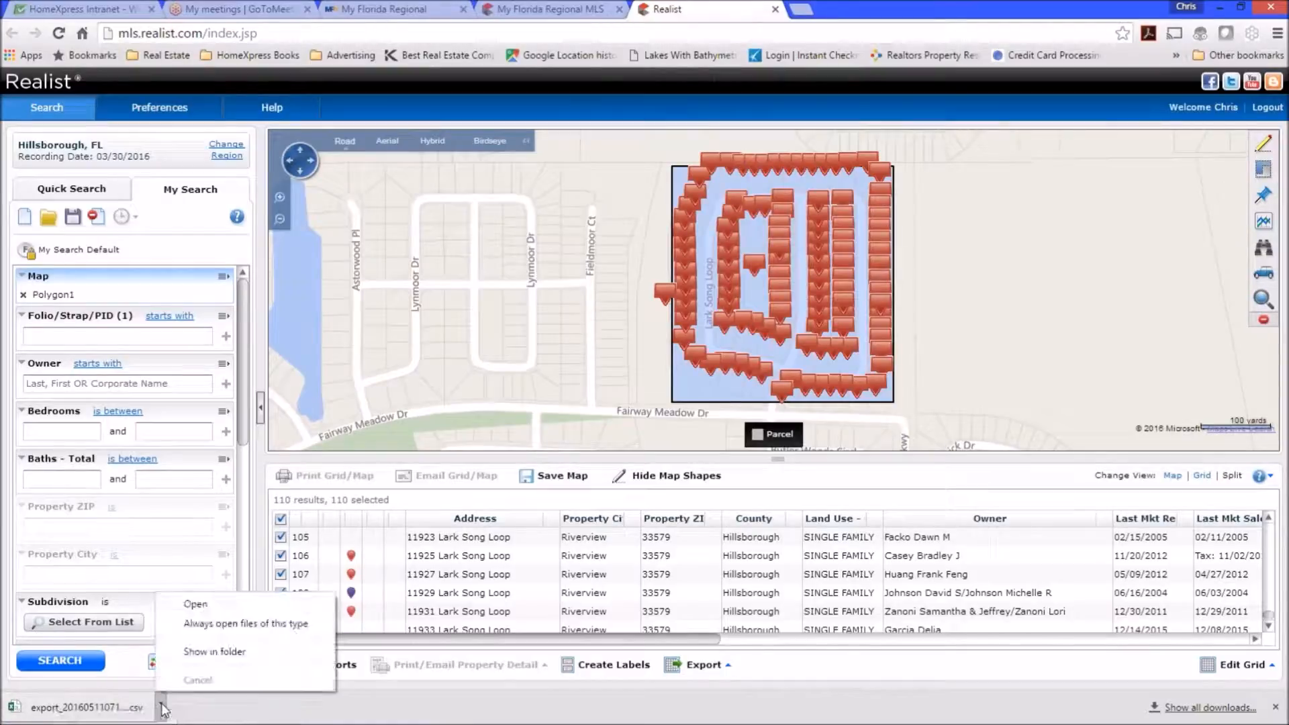
pyautogui.click(124, 712)
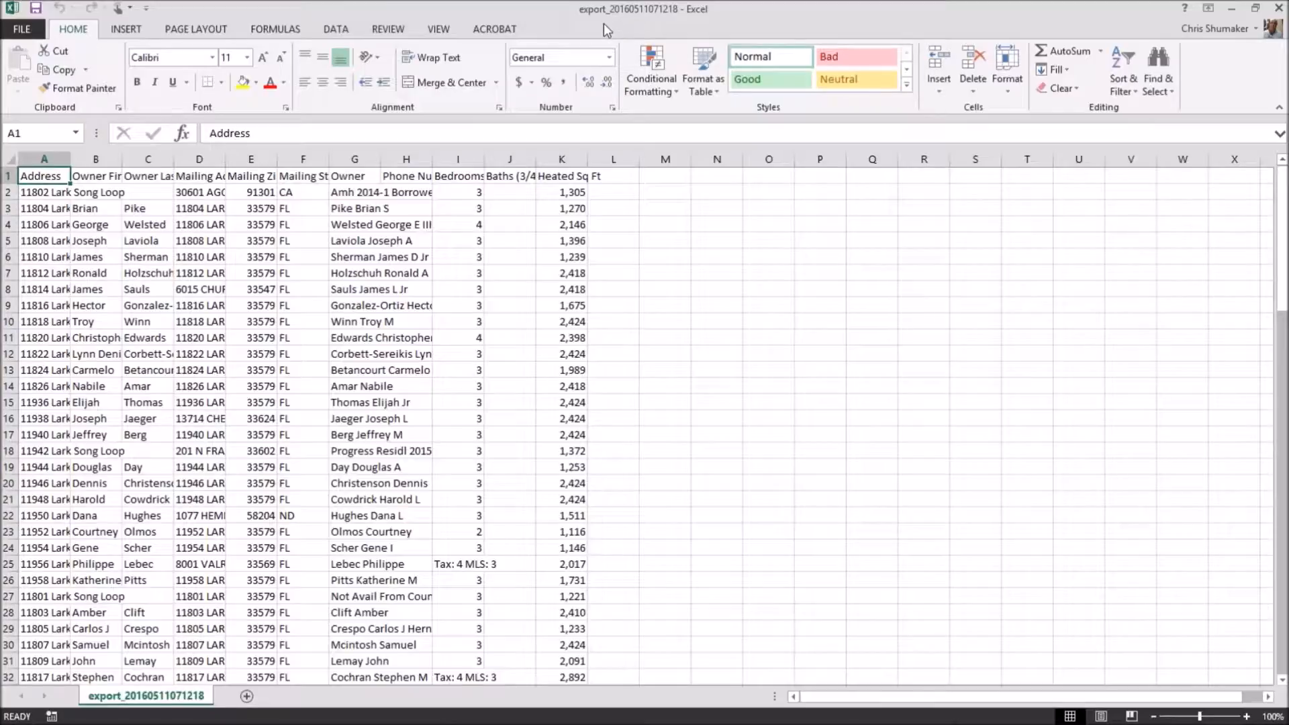
# Select the whole worksheet and AutoFit all columns to their contents.
pyautogui.click(759, 21)
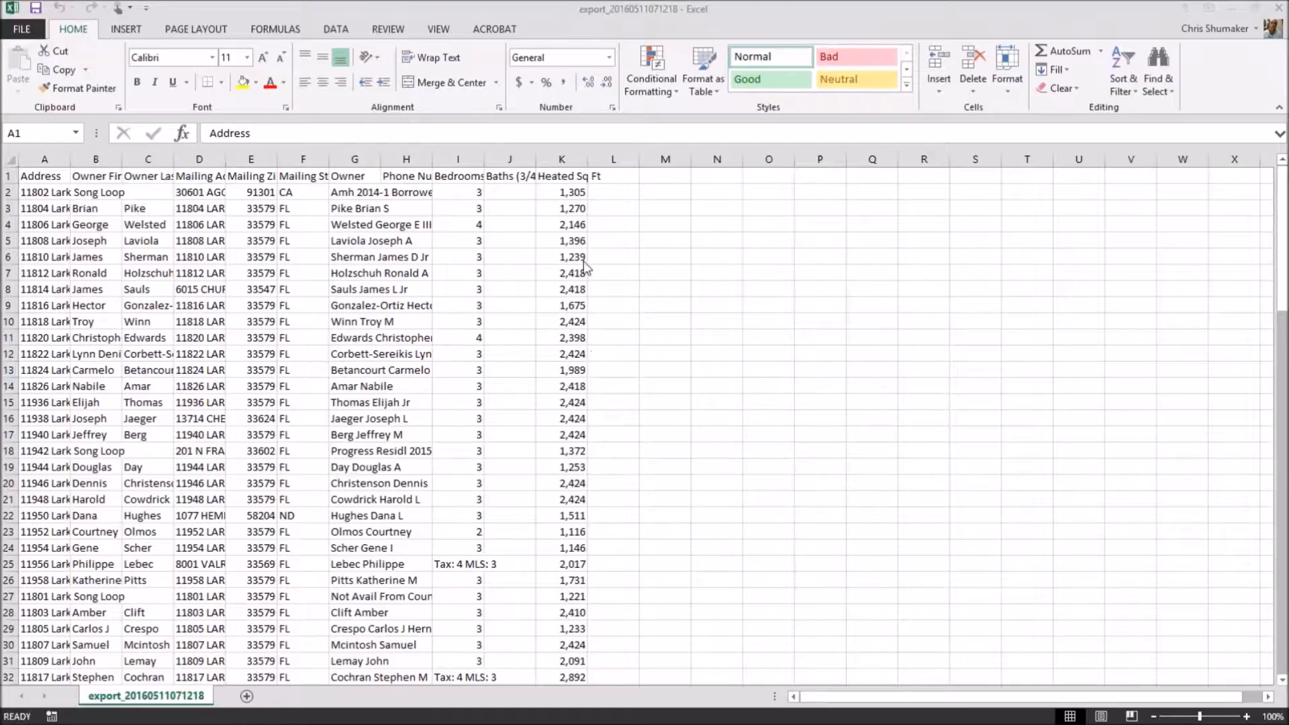
pyautogui.click(10, 164)
pyautogui.click(8, 159)
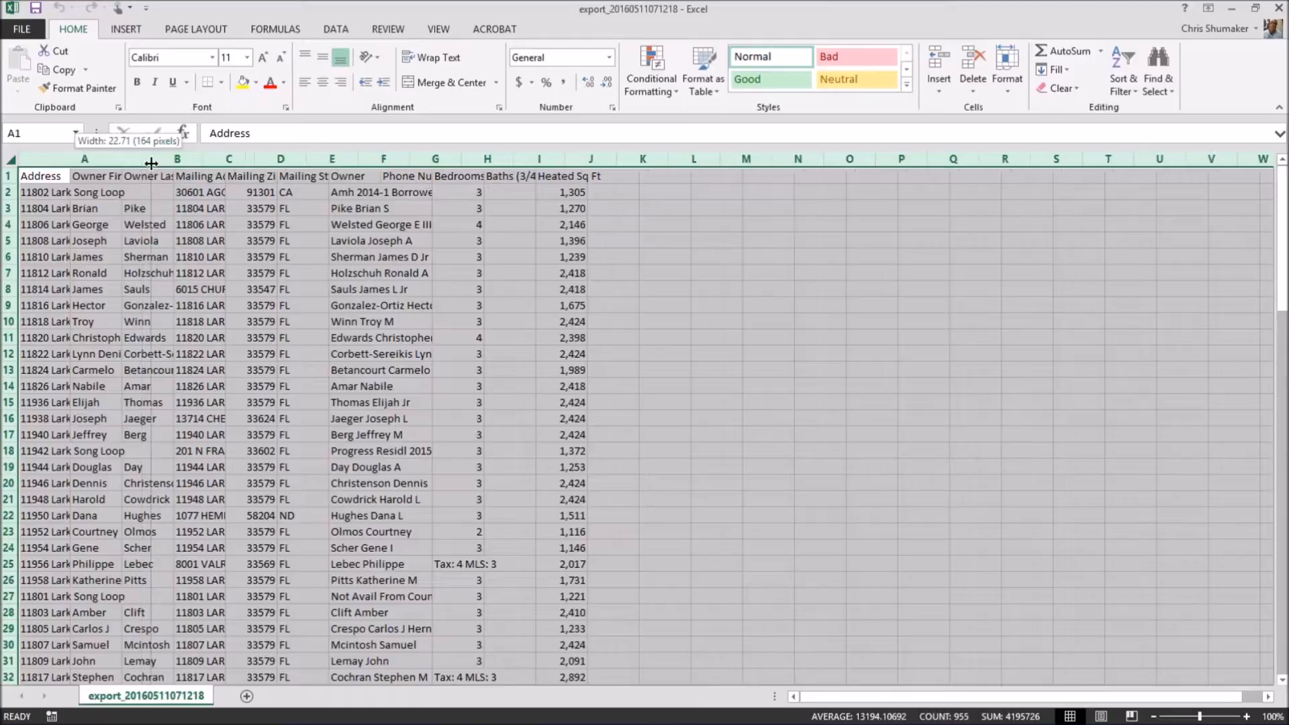
pyautogui.doubleClick(70, 160)
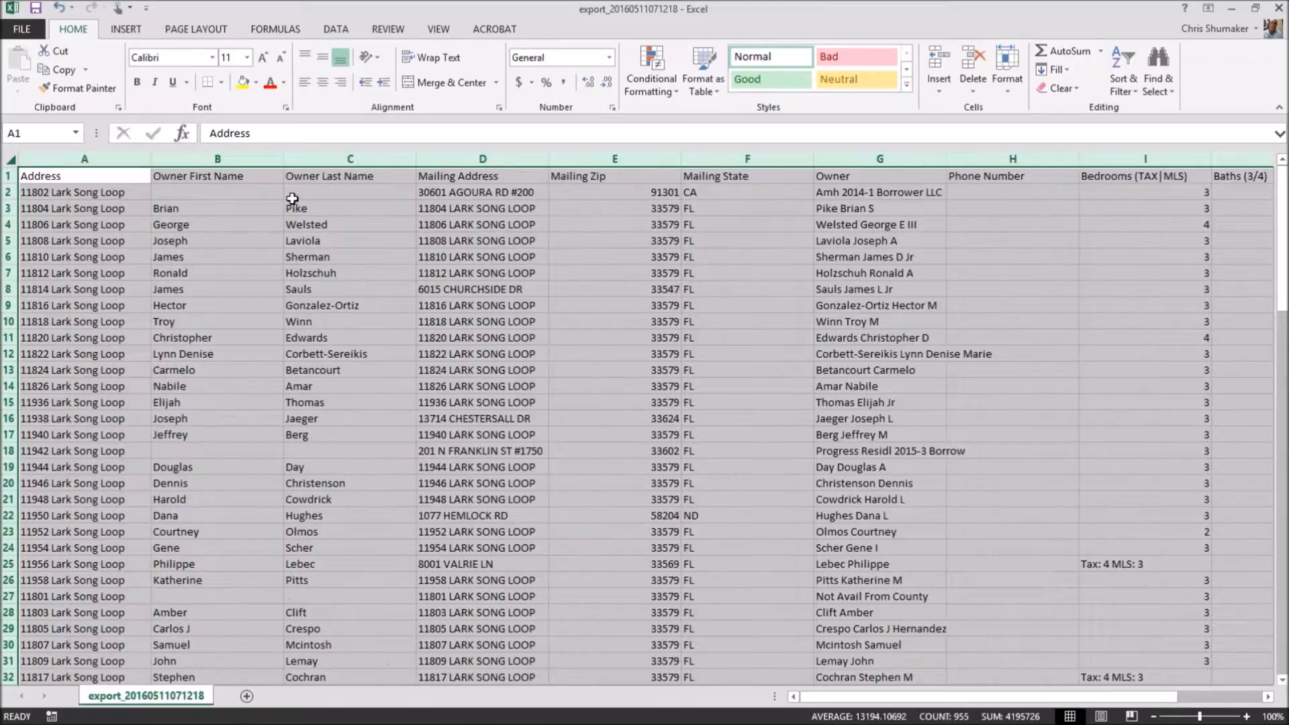
pyautogui.click(108, 155)
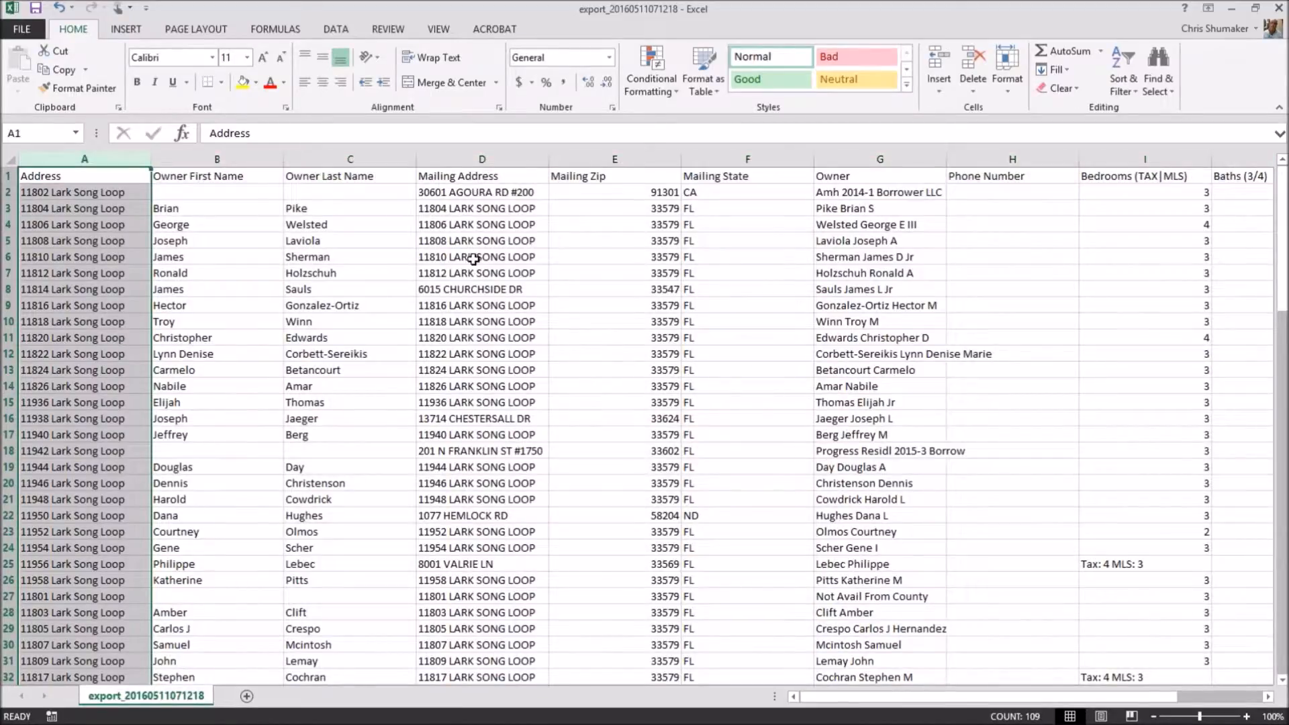
pyautogui.click(488, 159)
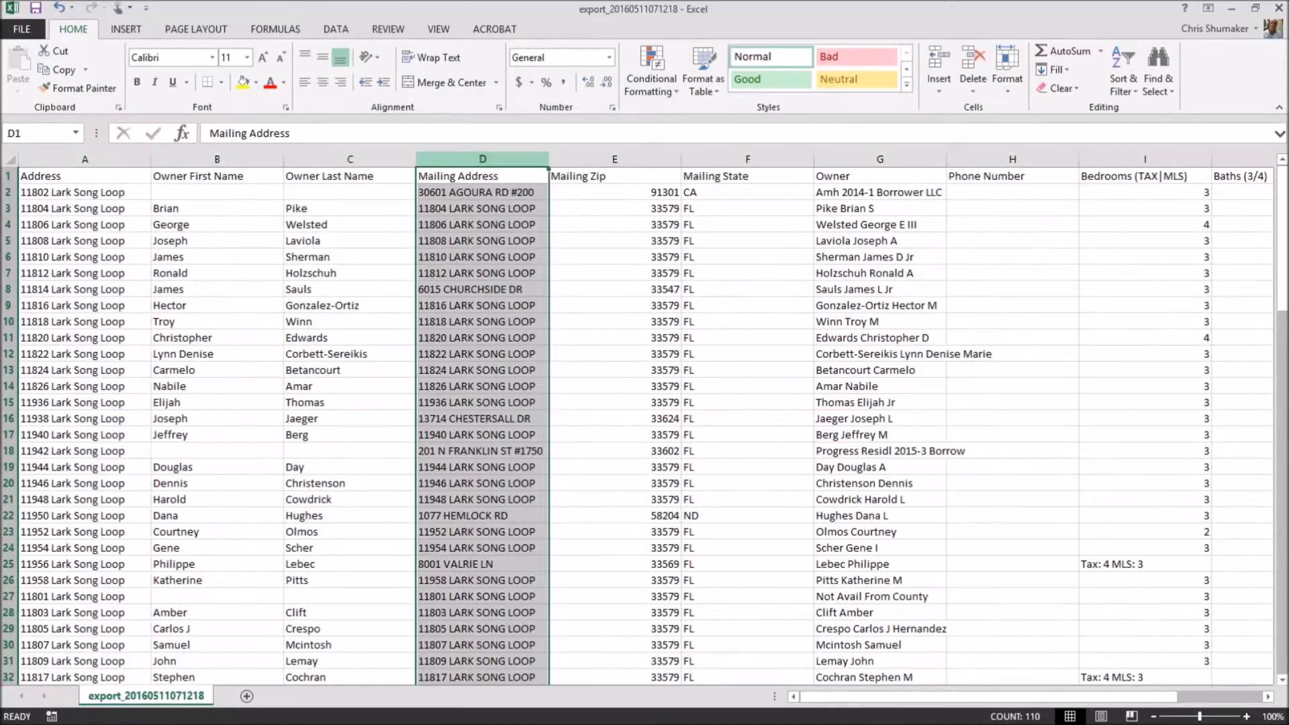
# Delete the property Address column (column A).
pyautogui.click(79, 159)
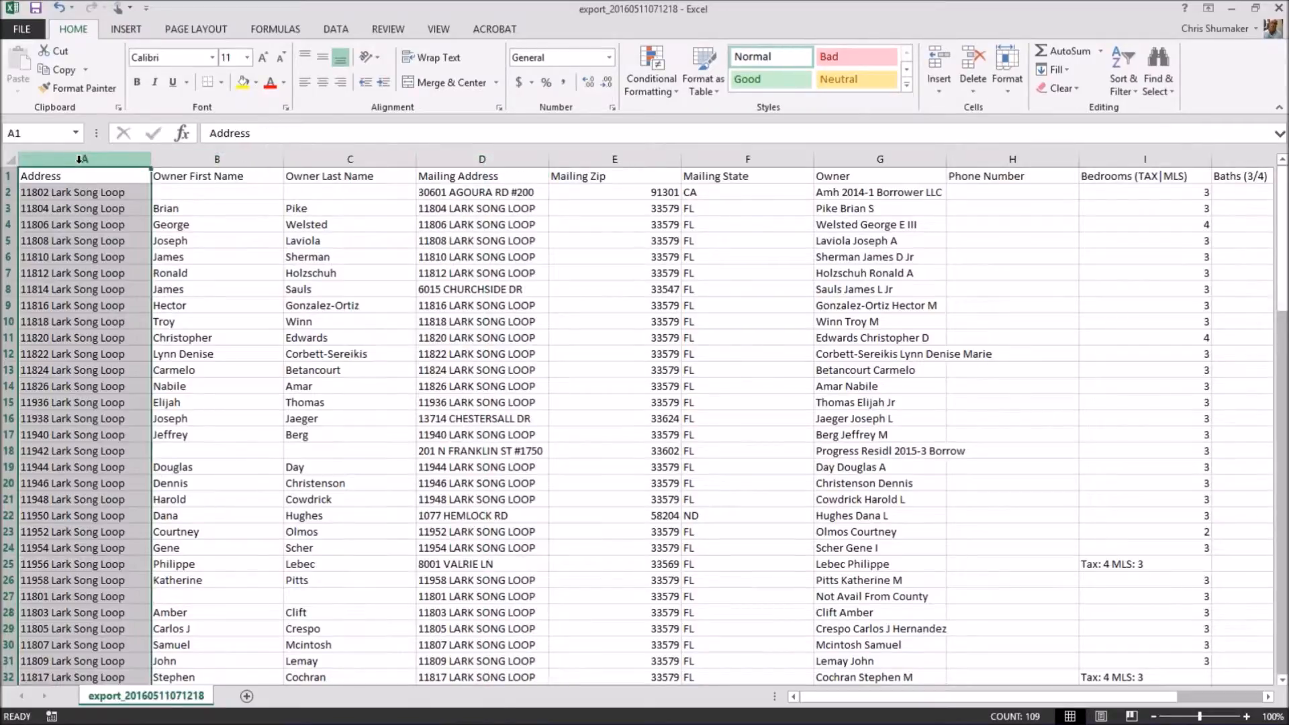
pyautogui.rightClick(80, 159)
pyautogui.click(116, 296)
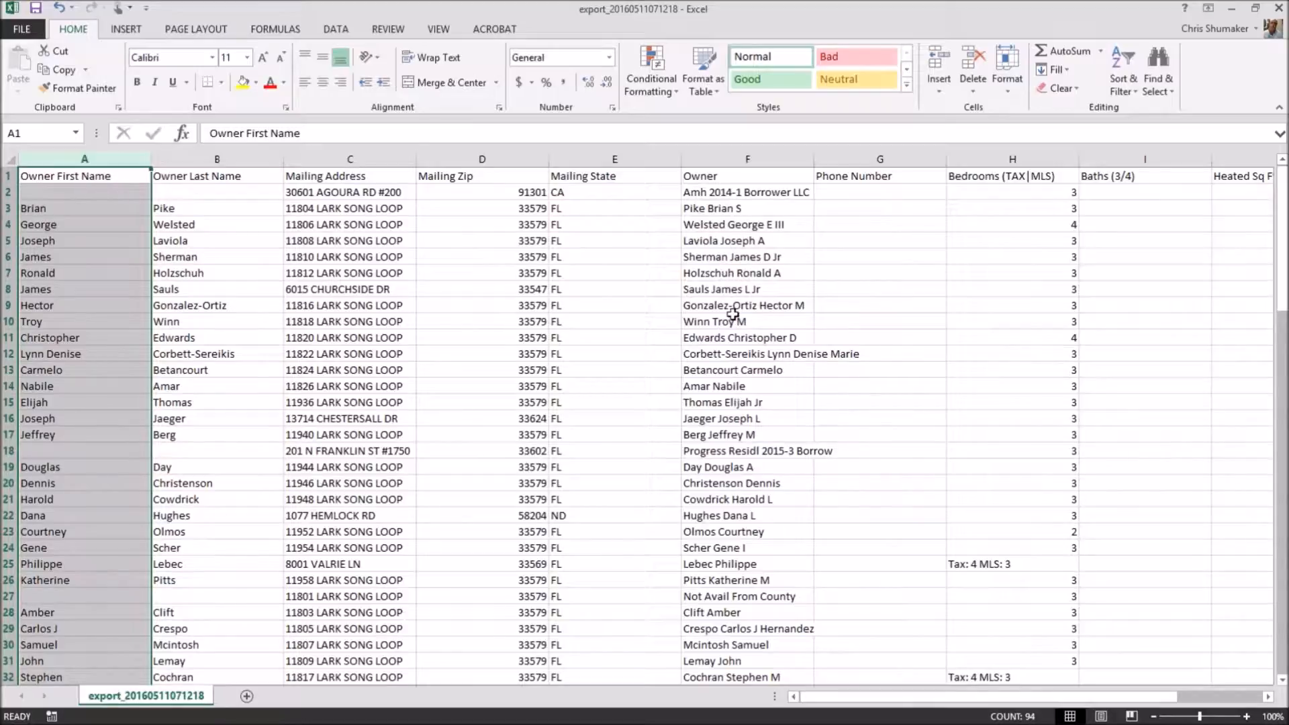
pyautogui.click(757, 192)
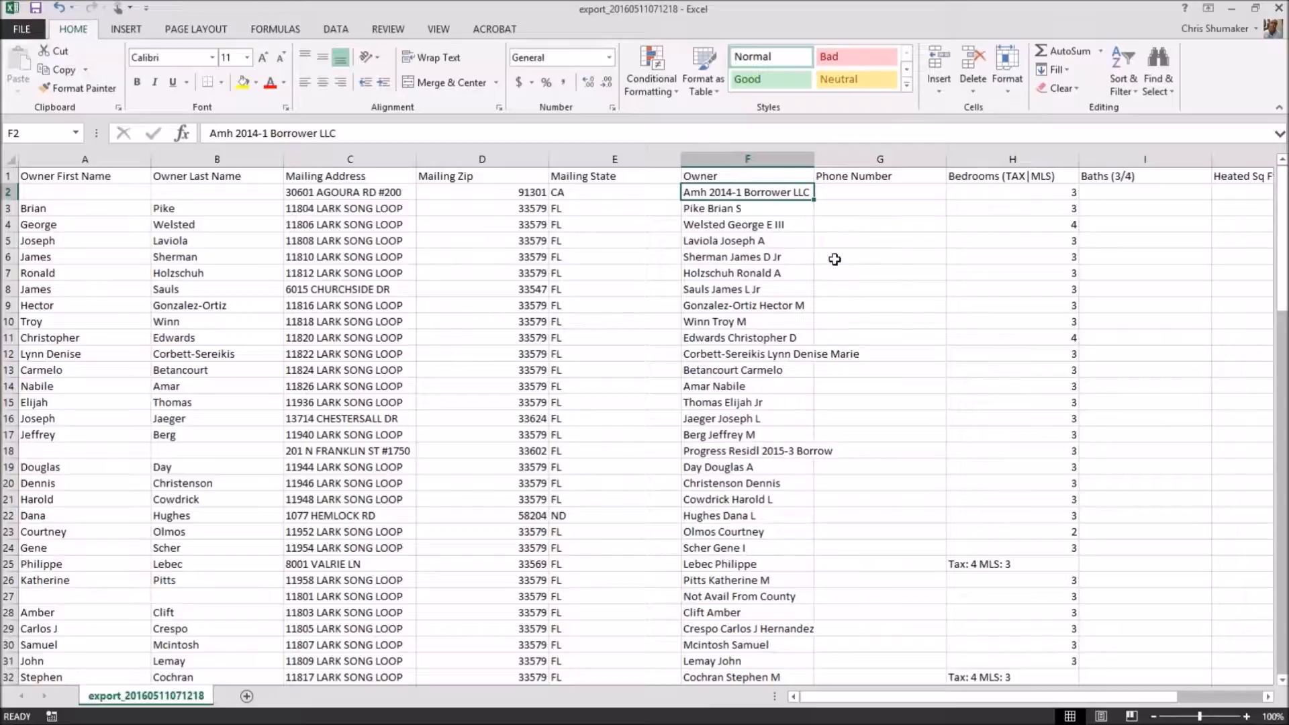
# Delete the empty Phone Number column.
pyautogui.click(891, 158)
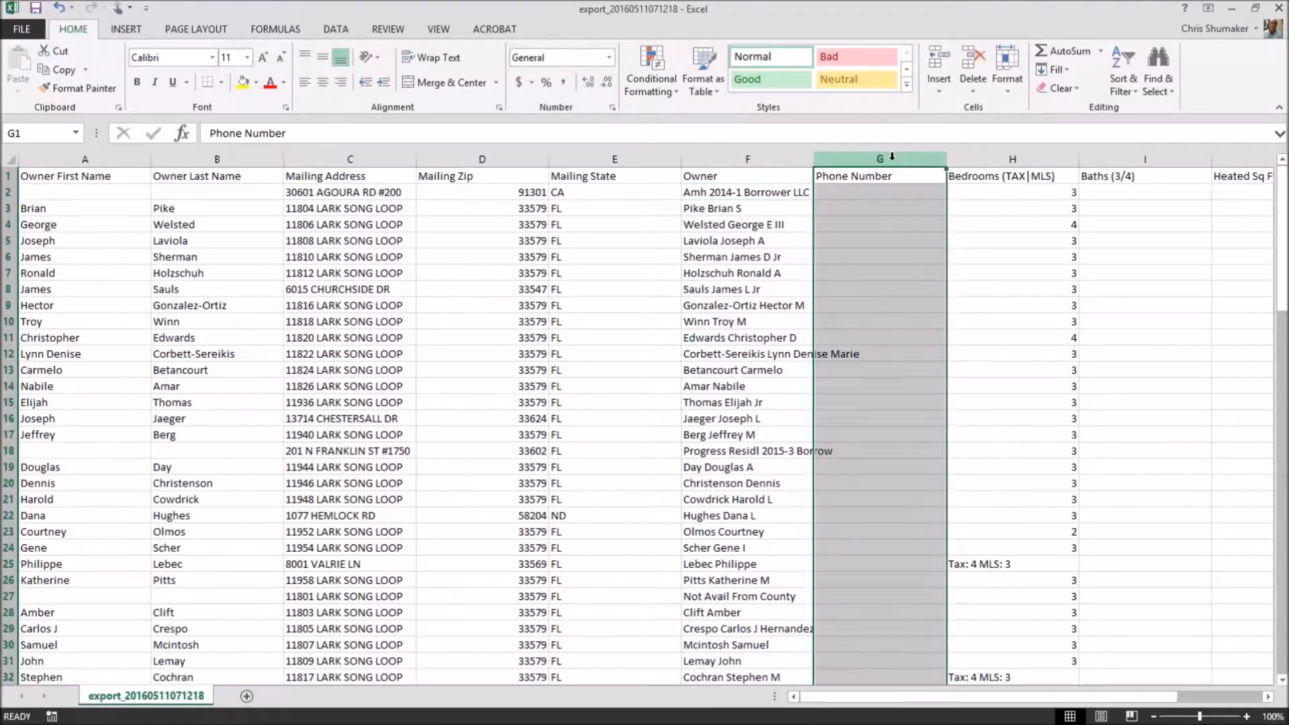
pyautogui.rightClick(891, 158)
pyautogui.click(921, 293)
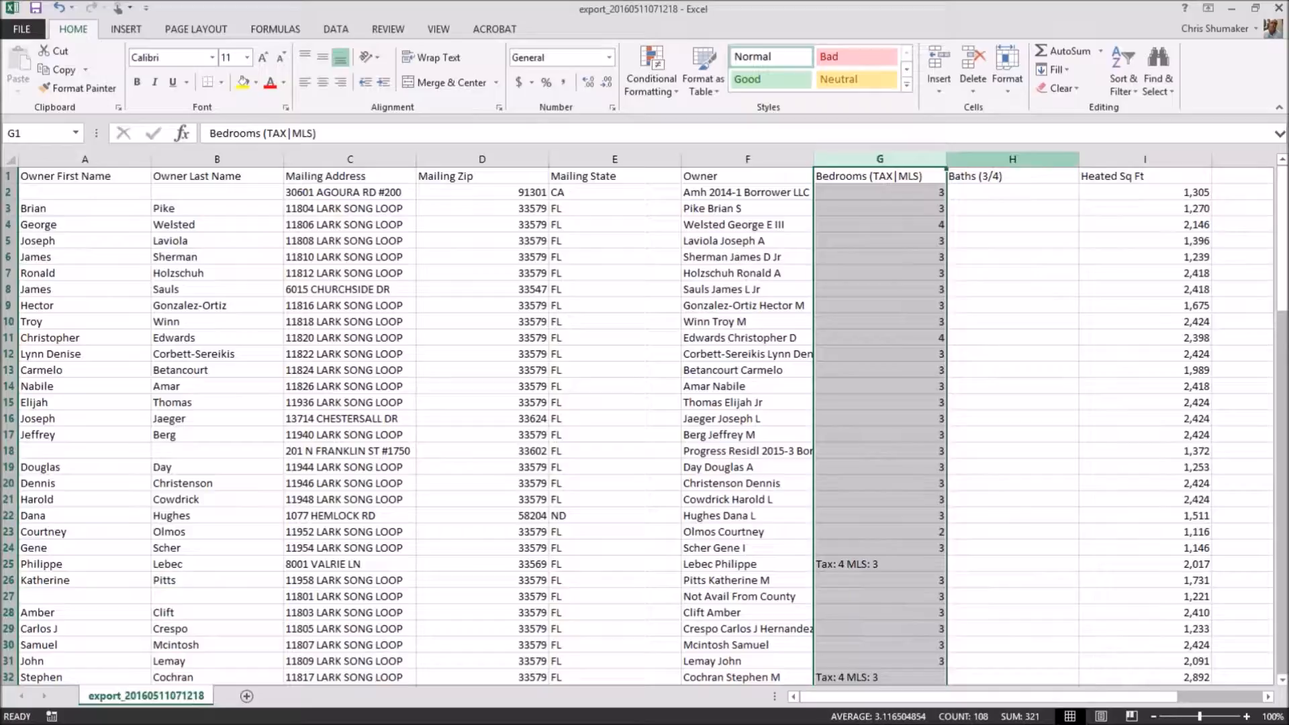
pyautogui.click(1265, 33)
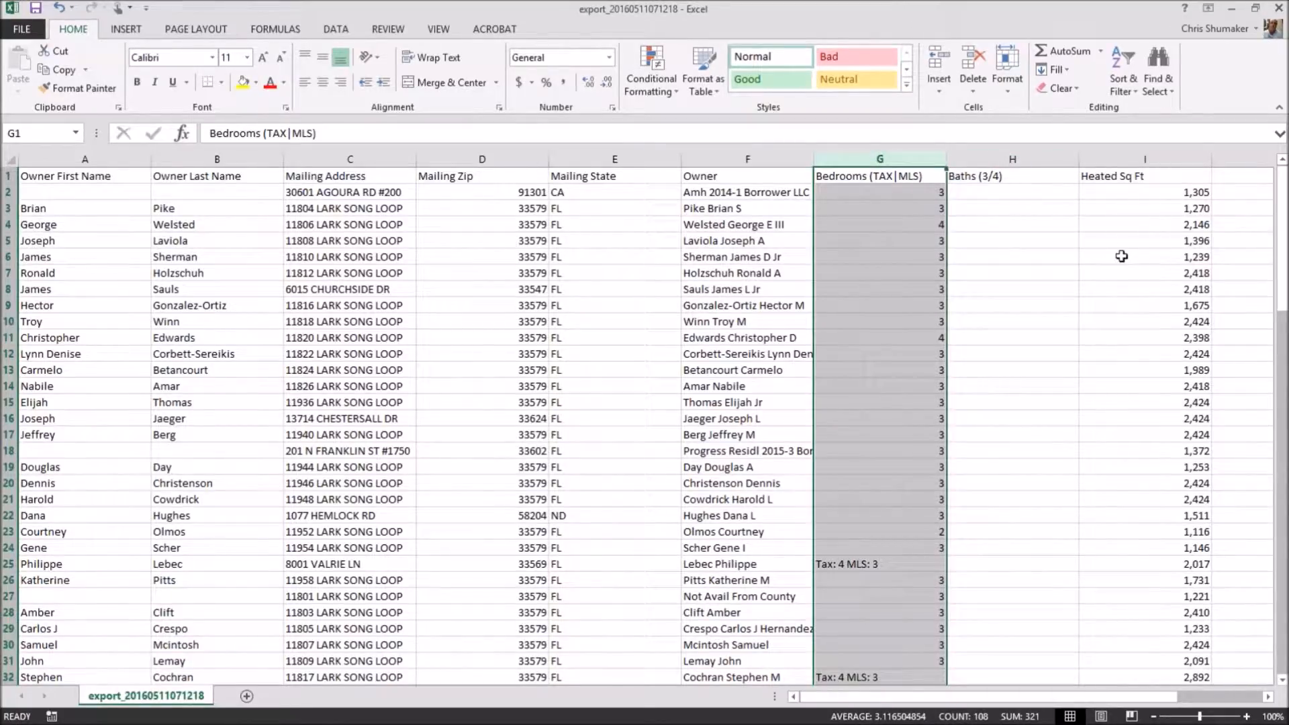
# Save the list as Client List in CSV format in the Shumaker folder, then close Excel without saving.
pyautogui.click(23, 31)
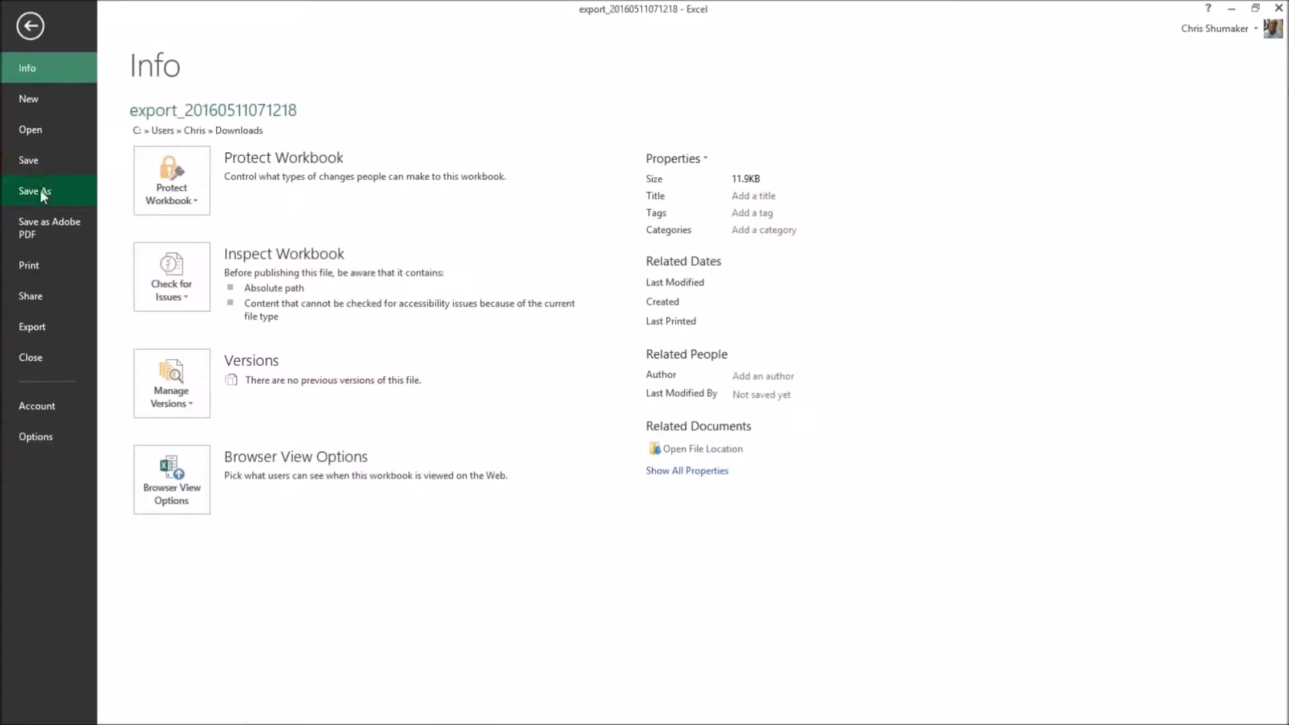
pyautogui.click(41, 192)
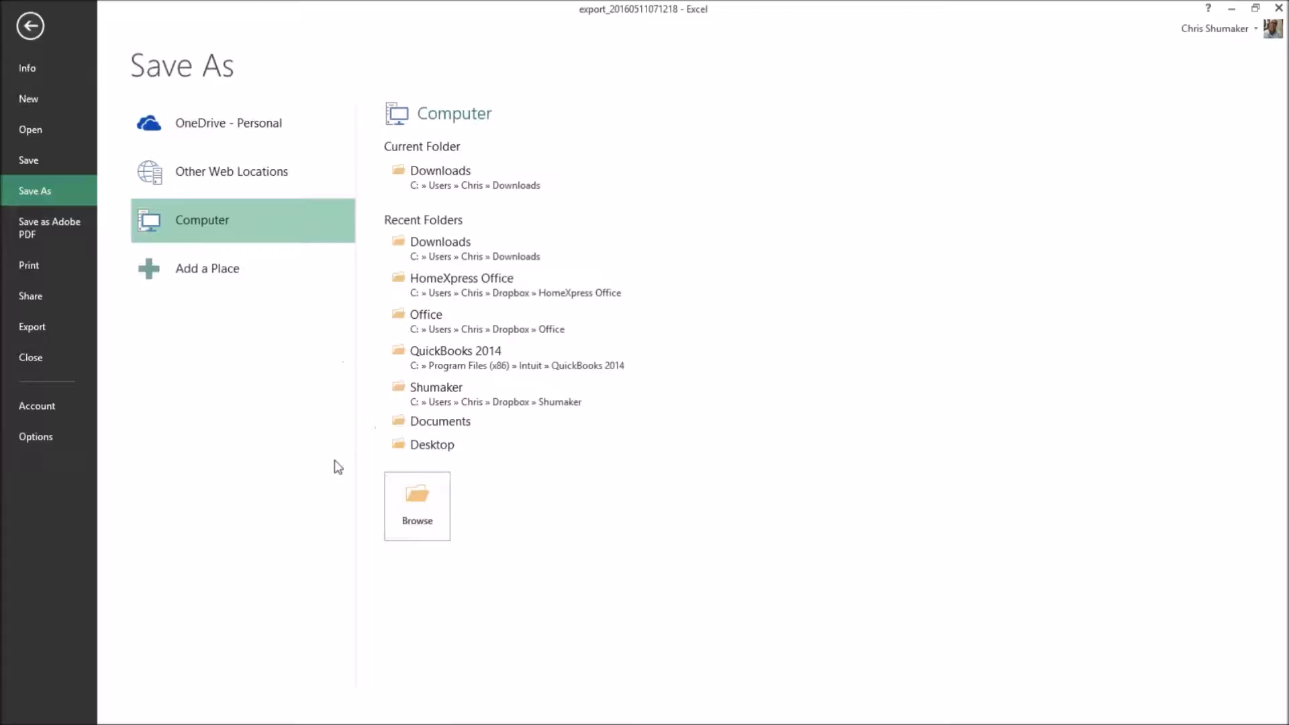
pyautogui.click(449, 403)
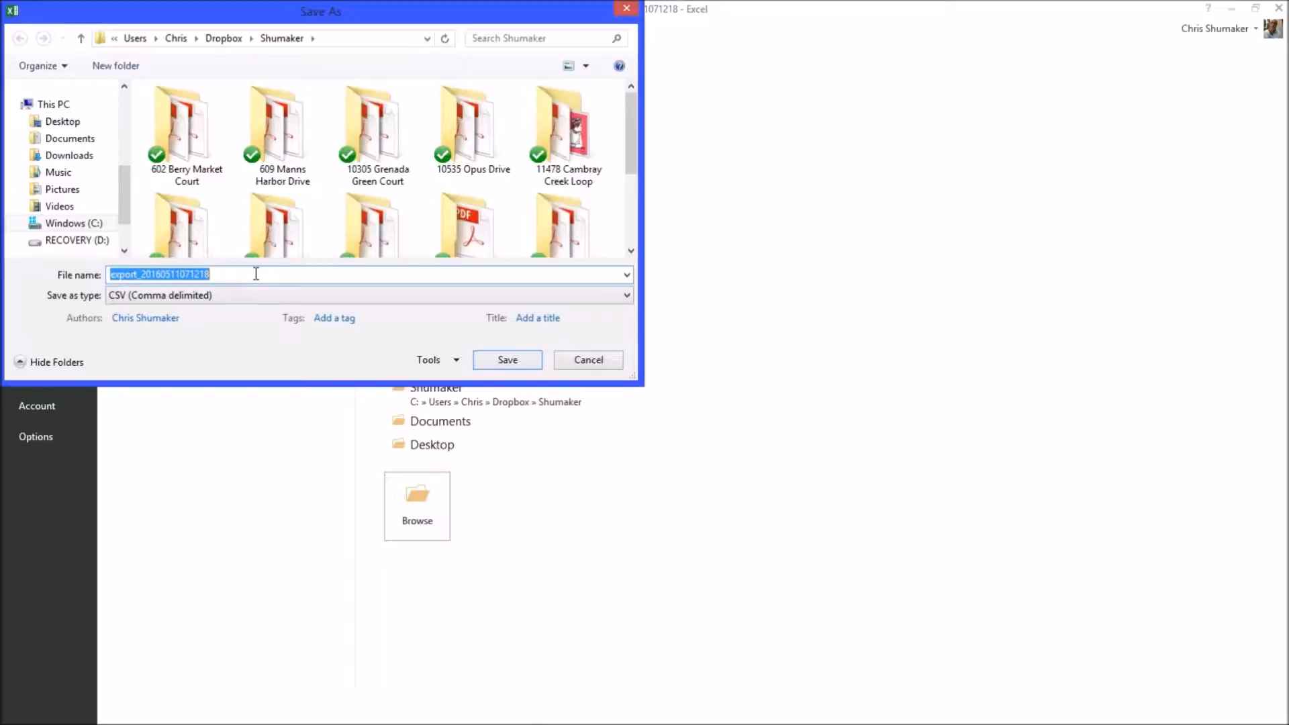
pyautogui.write('Client List')
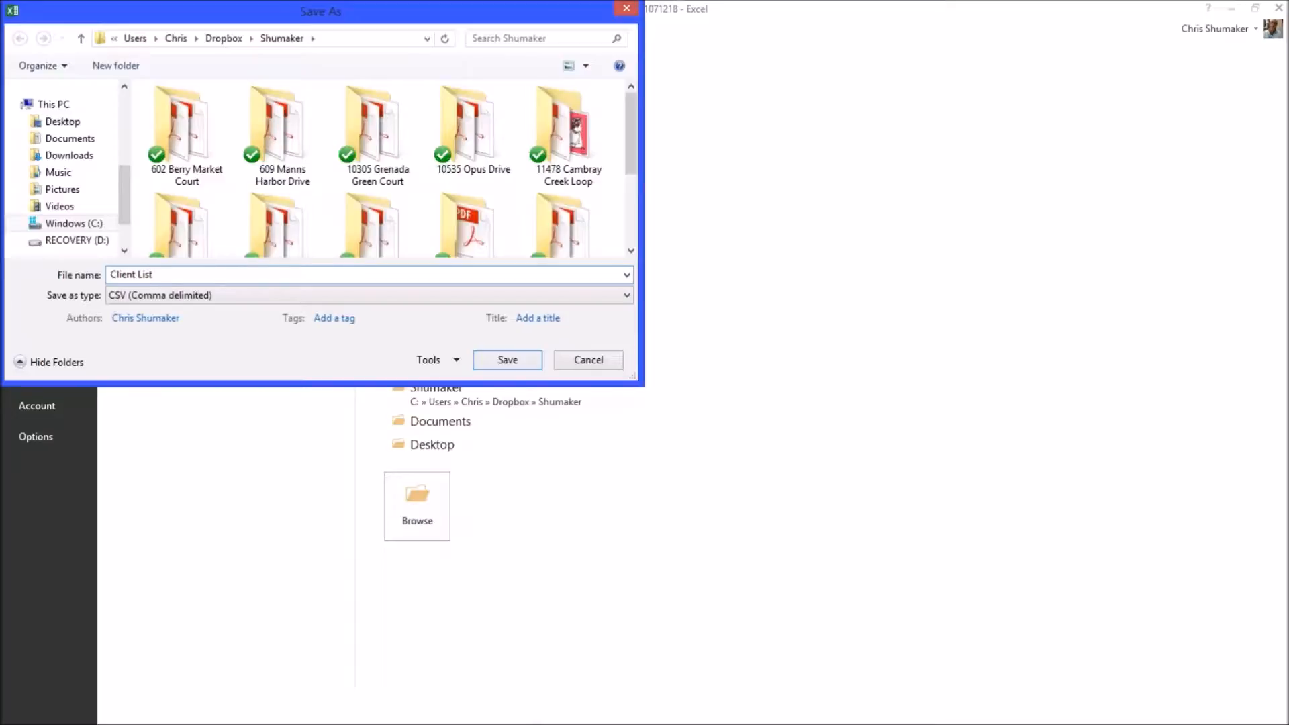
pyautogui.click(507, 360)
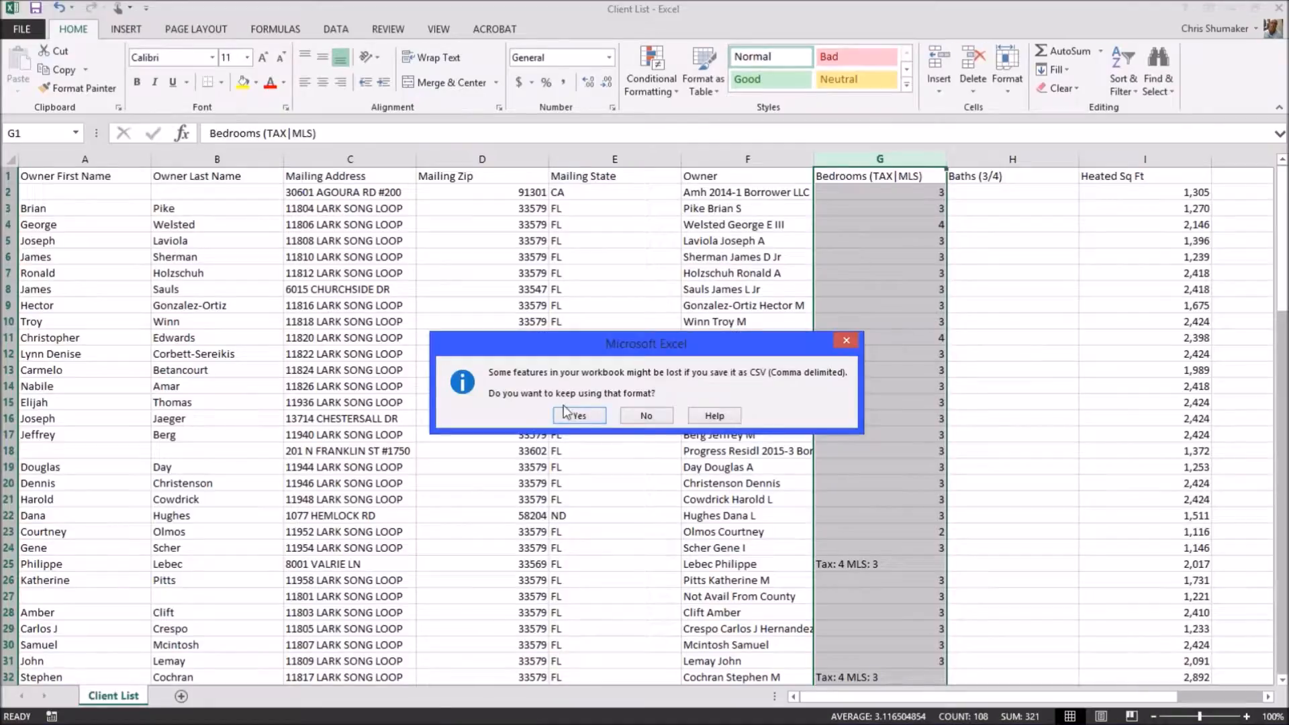
pyautogui.click(578, 416)
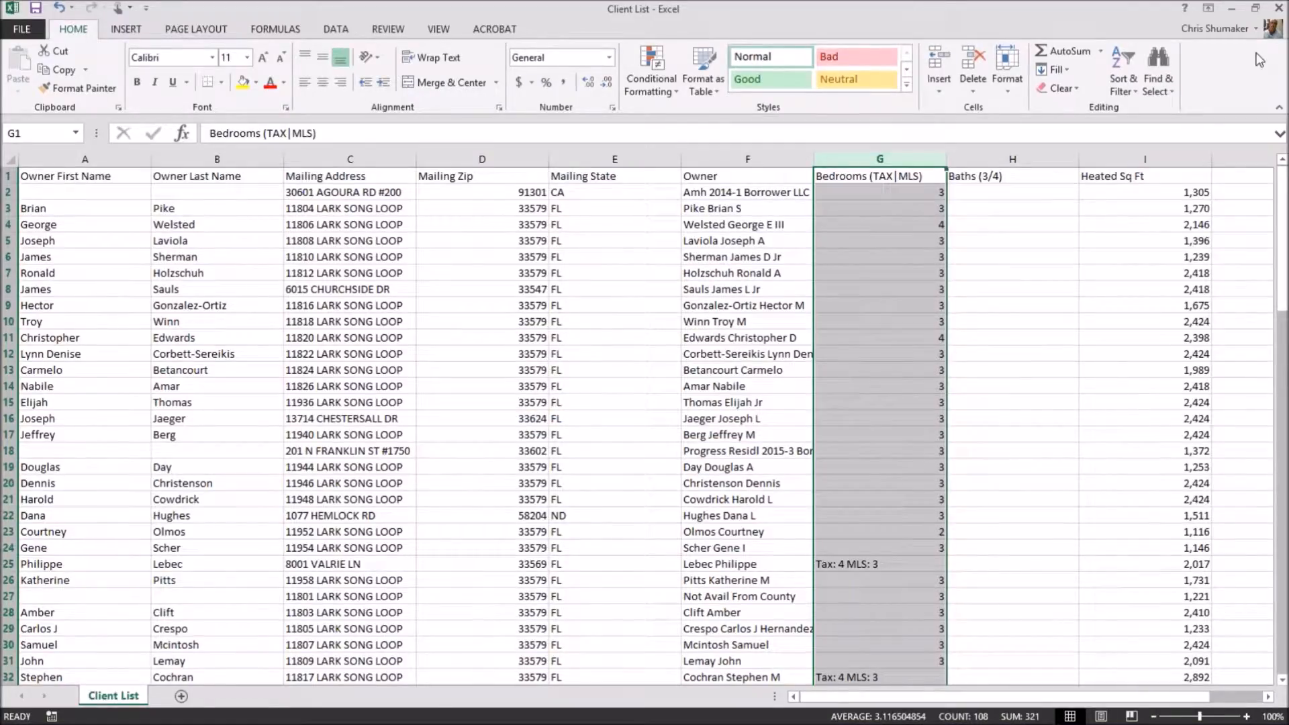
pyautogui.click(1279, 8)
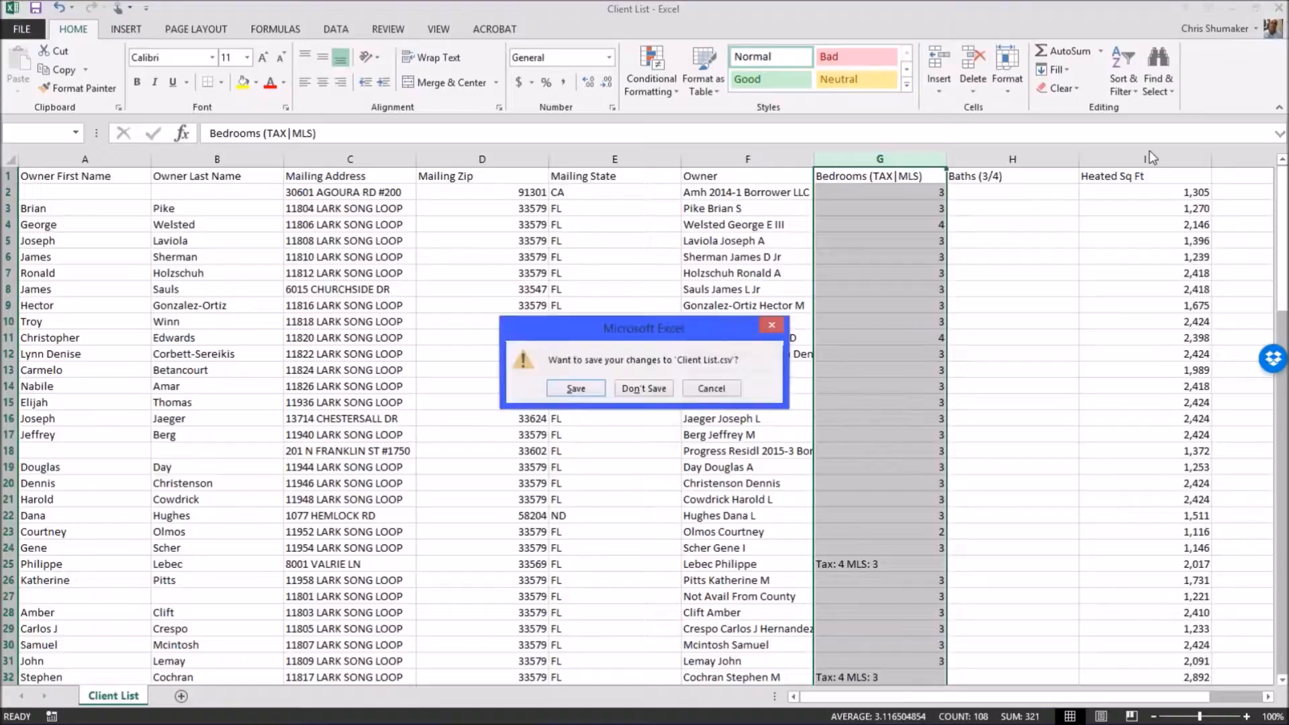
pyautogui.click(641, 389)
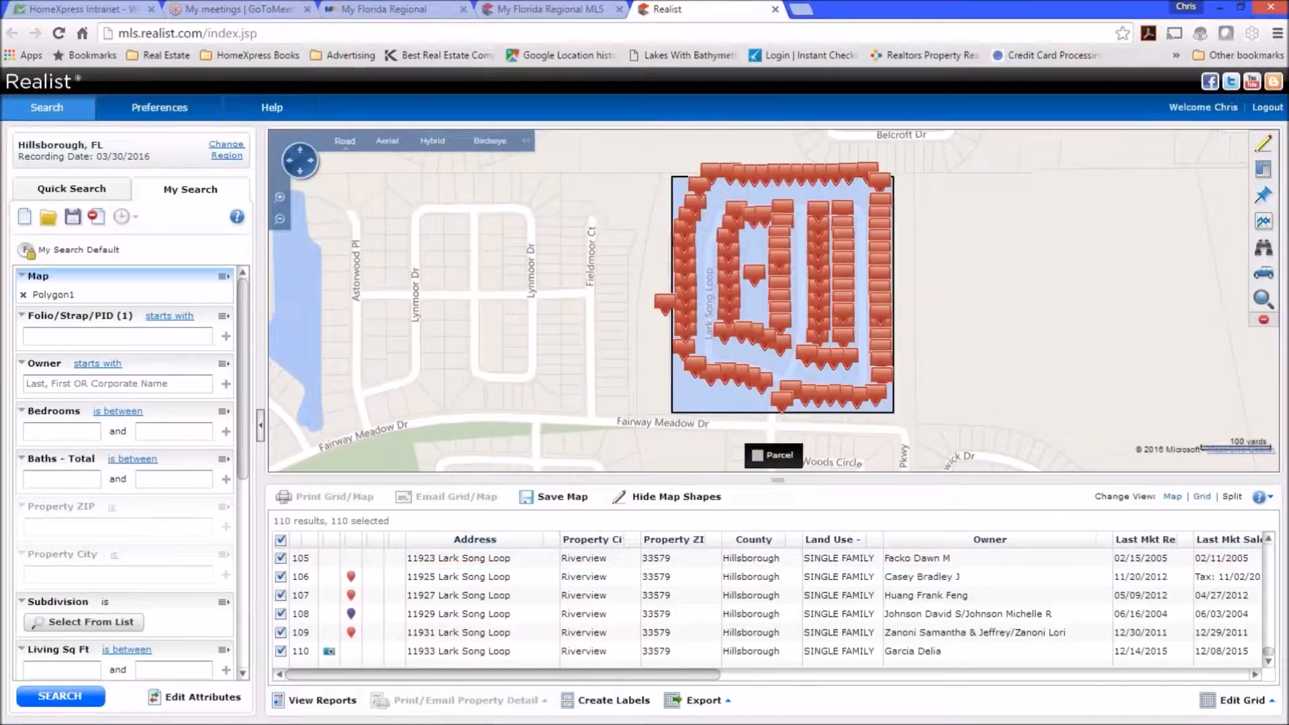
# From the Start screen, open Apps by name and scroll to Publisher 2013 in the Office 2013 group.
pyautogui.moveTo(143, 712)
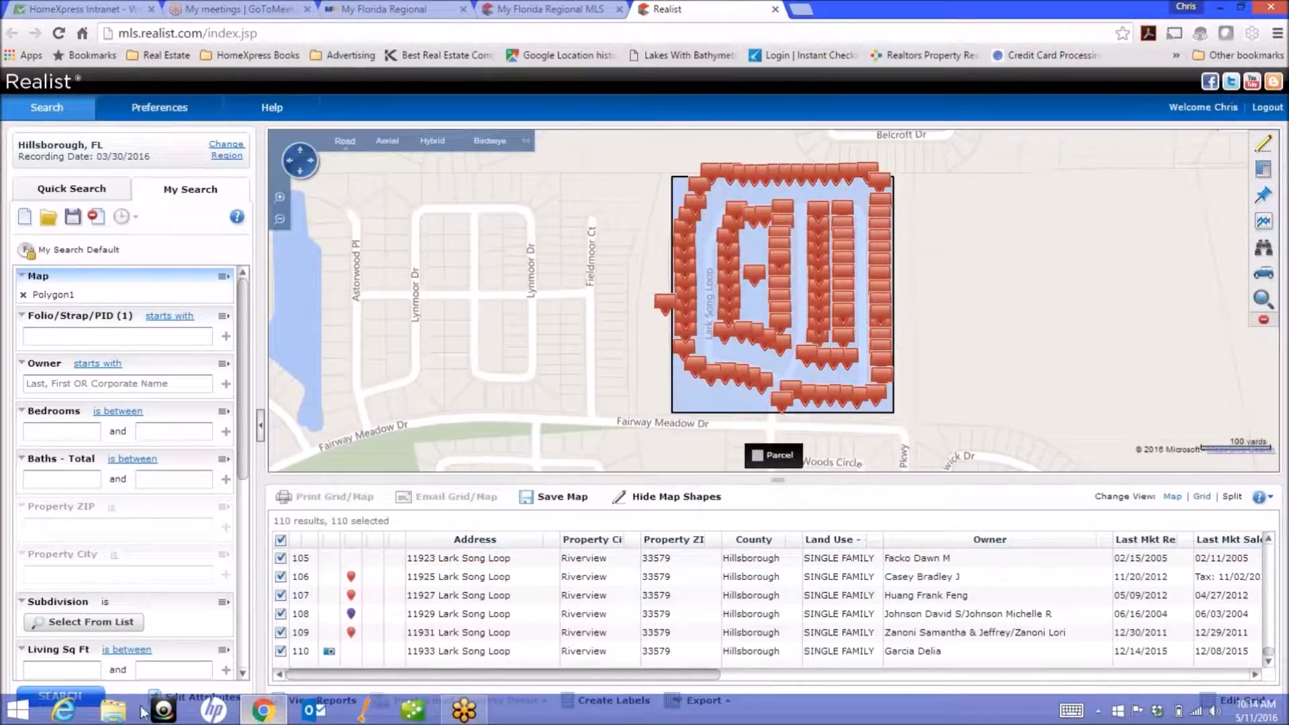
pyautogui.rightClick(17, 709)
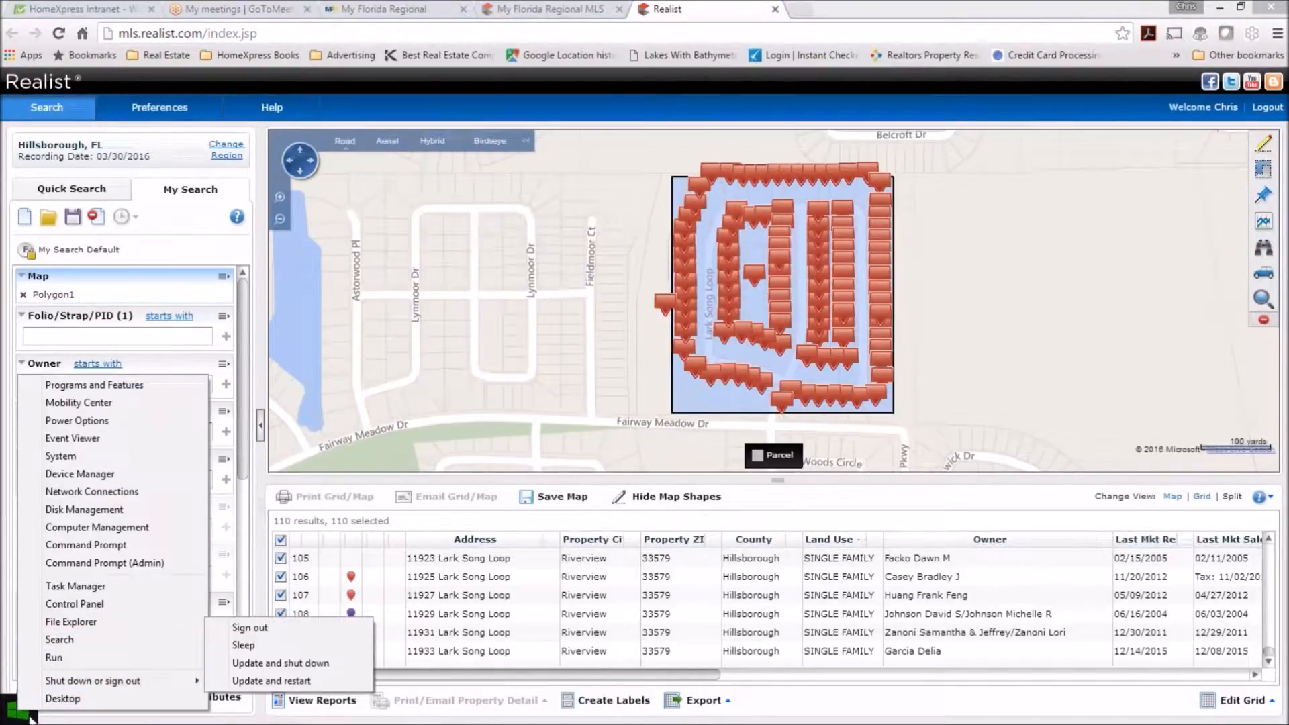
pyautogui.click(19, 712)
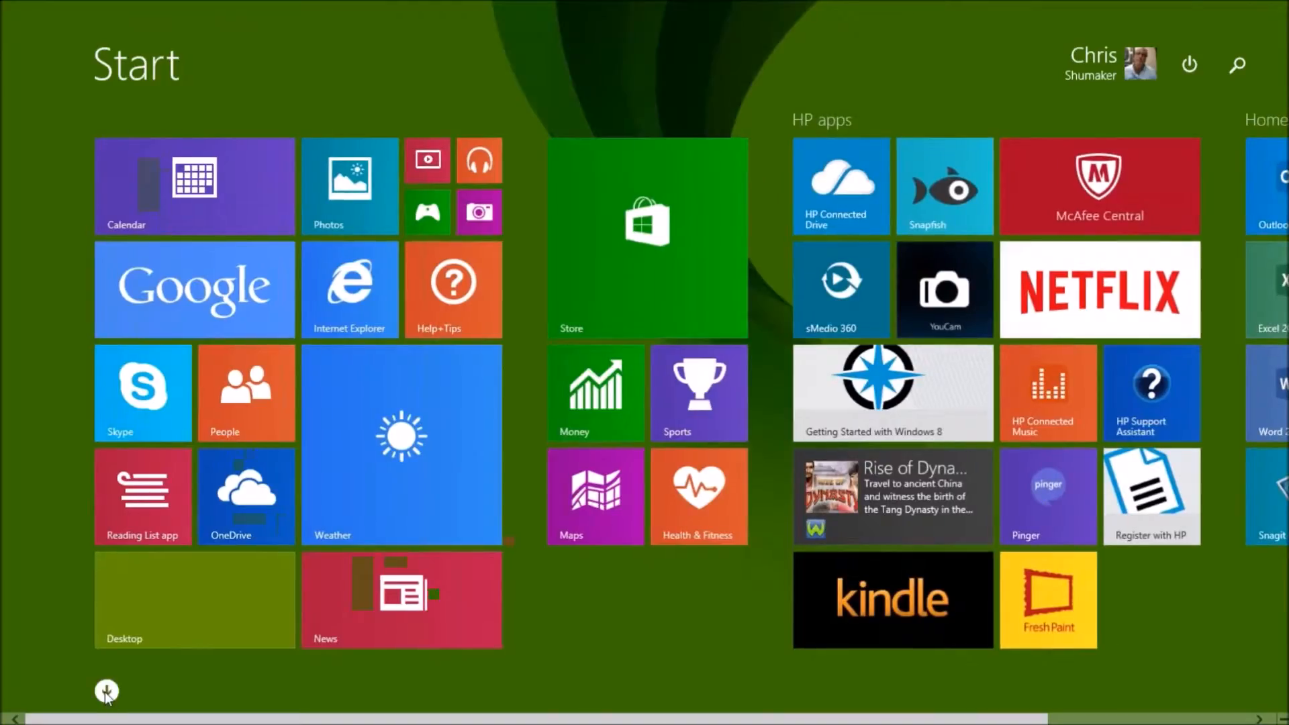
pyautogui.click(105, 688)
pyautogui.scroll(-5, 802, 523)
pyautogui.scroll(-10, 804, 530)
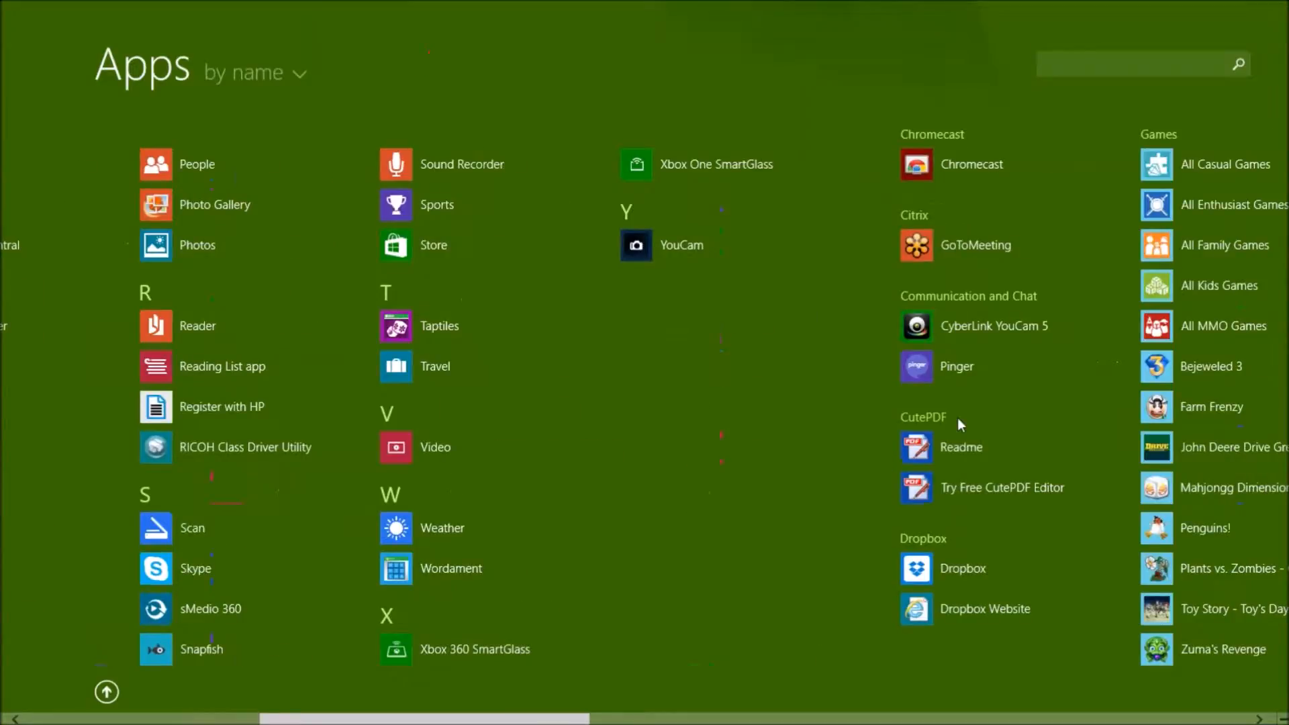
pyautogui.scroll(-3, 900, 379)
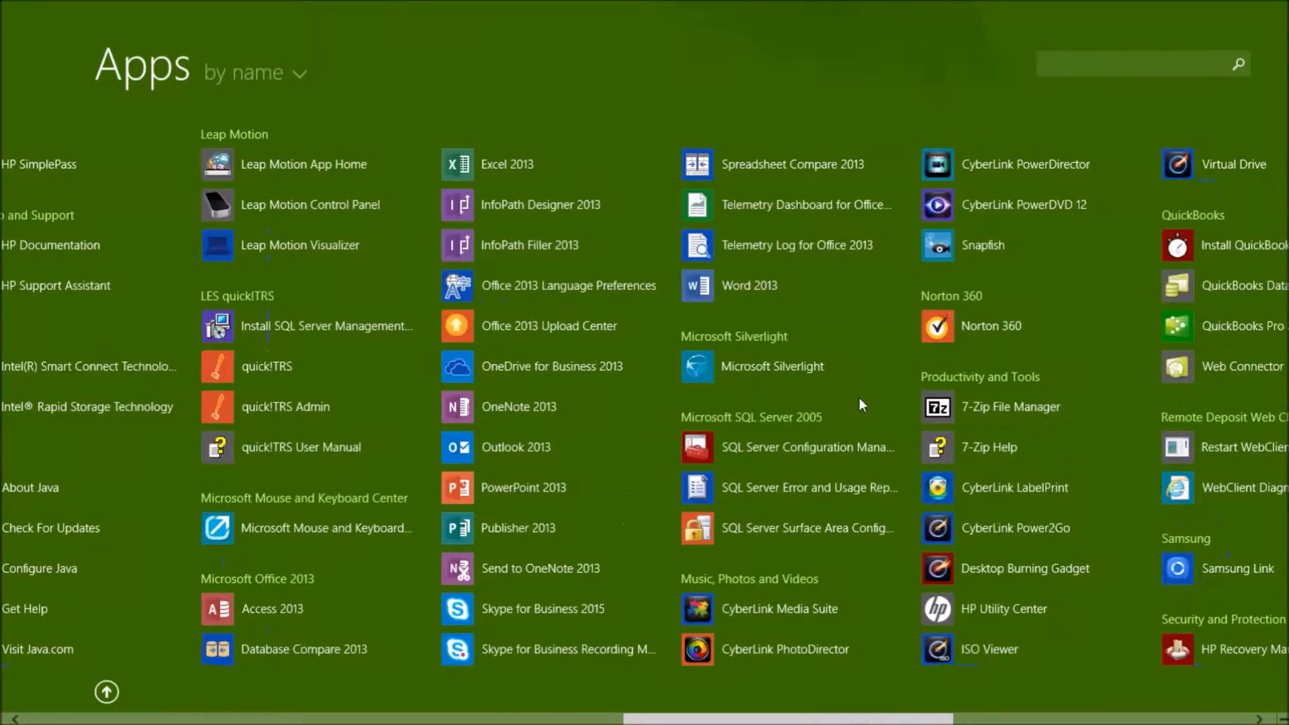
pyautogui.scroll(-6, 873, 425)
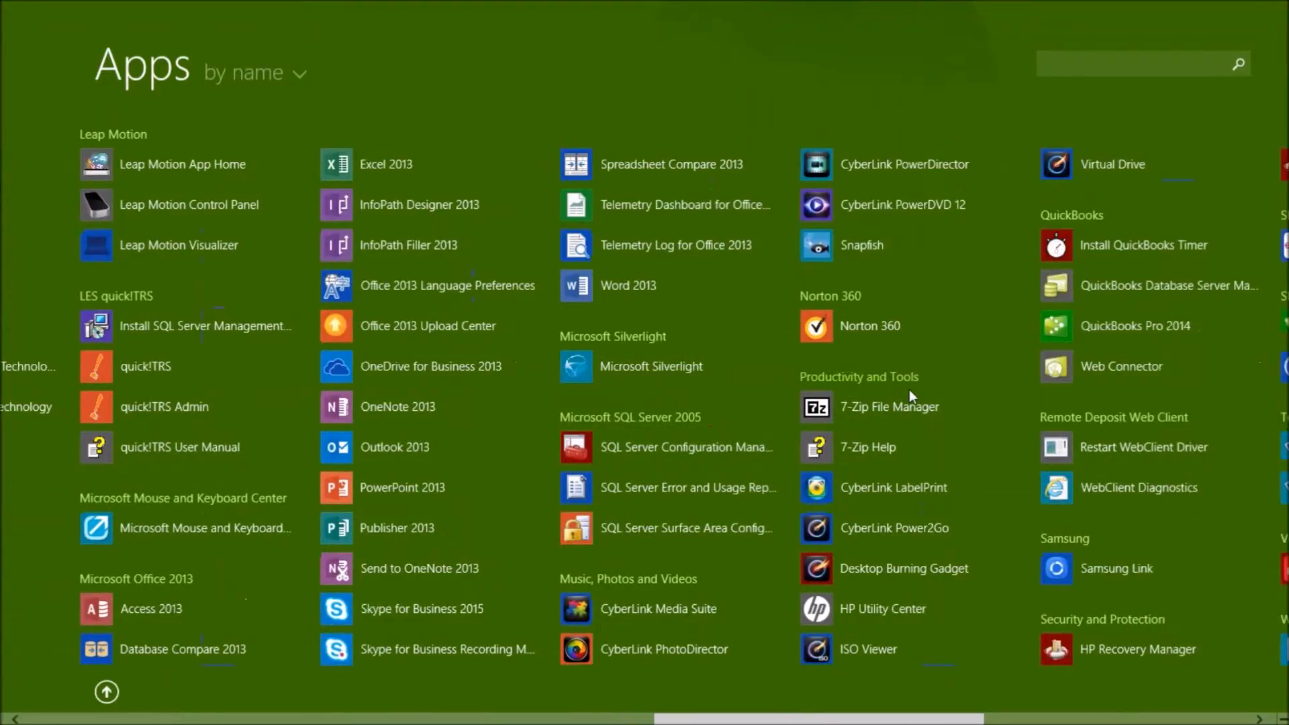
pyautogui.scroll(12, 714, 460)
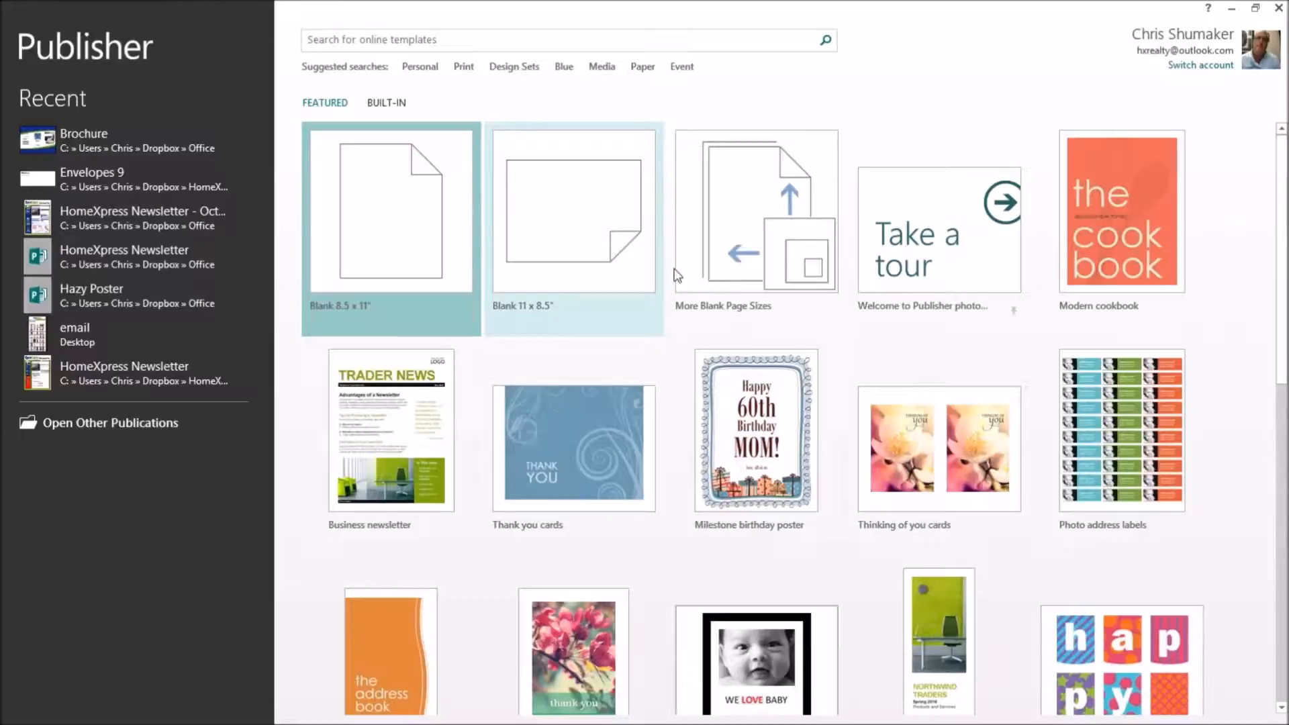
pyautogui.scroll(-5, 740, 366)
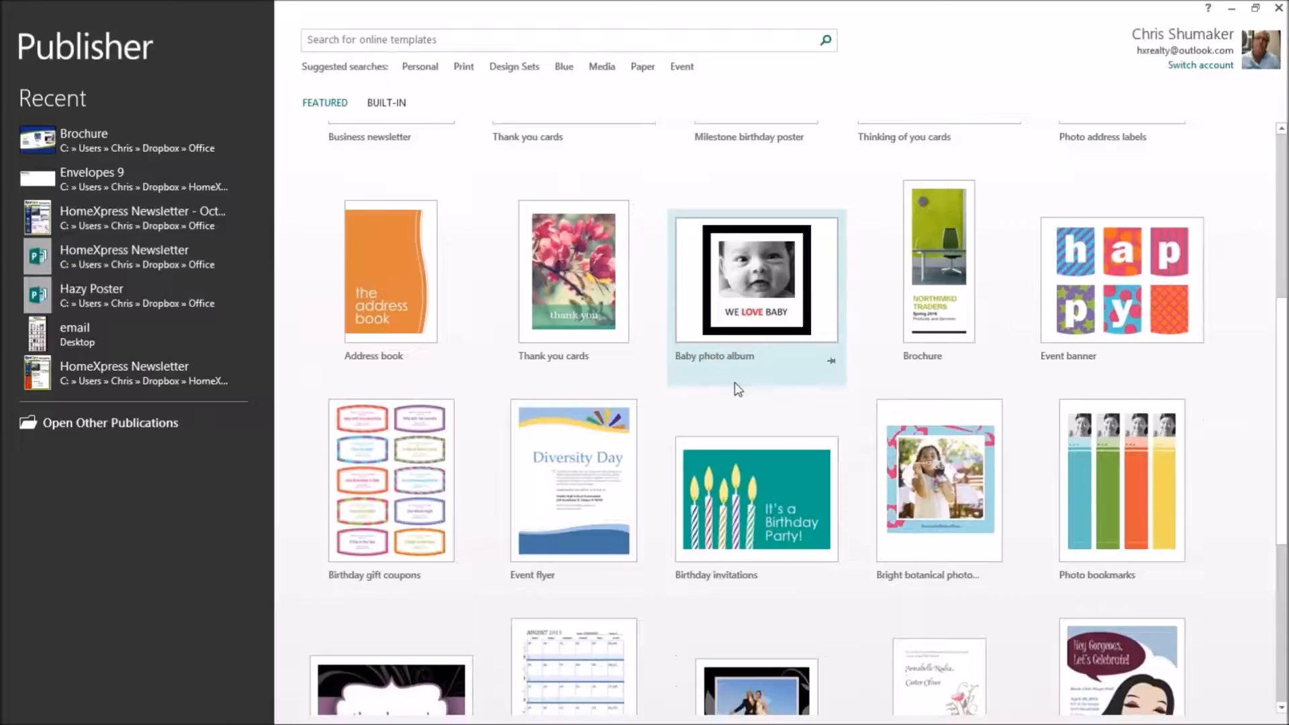
pyautogui.scroll(-3, 734, 381)
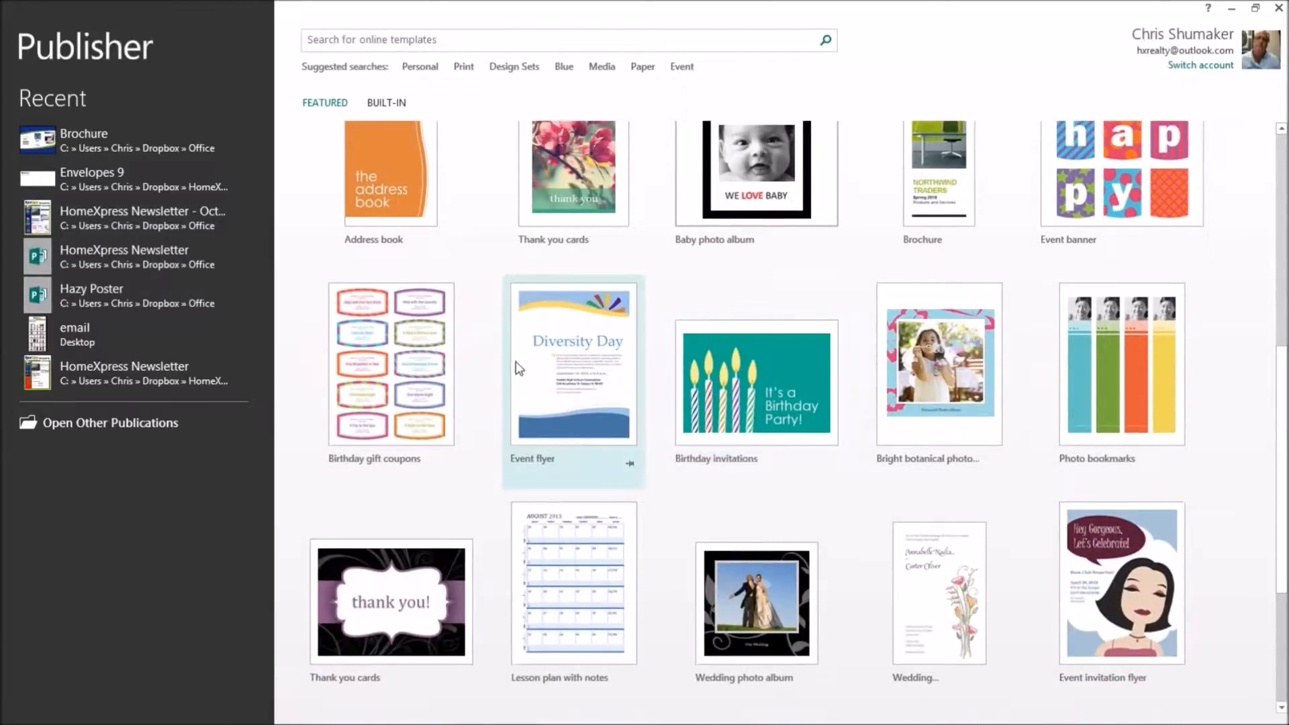
pyautogui.scroll(2, 484, 336)
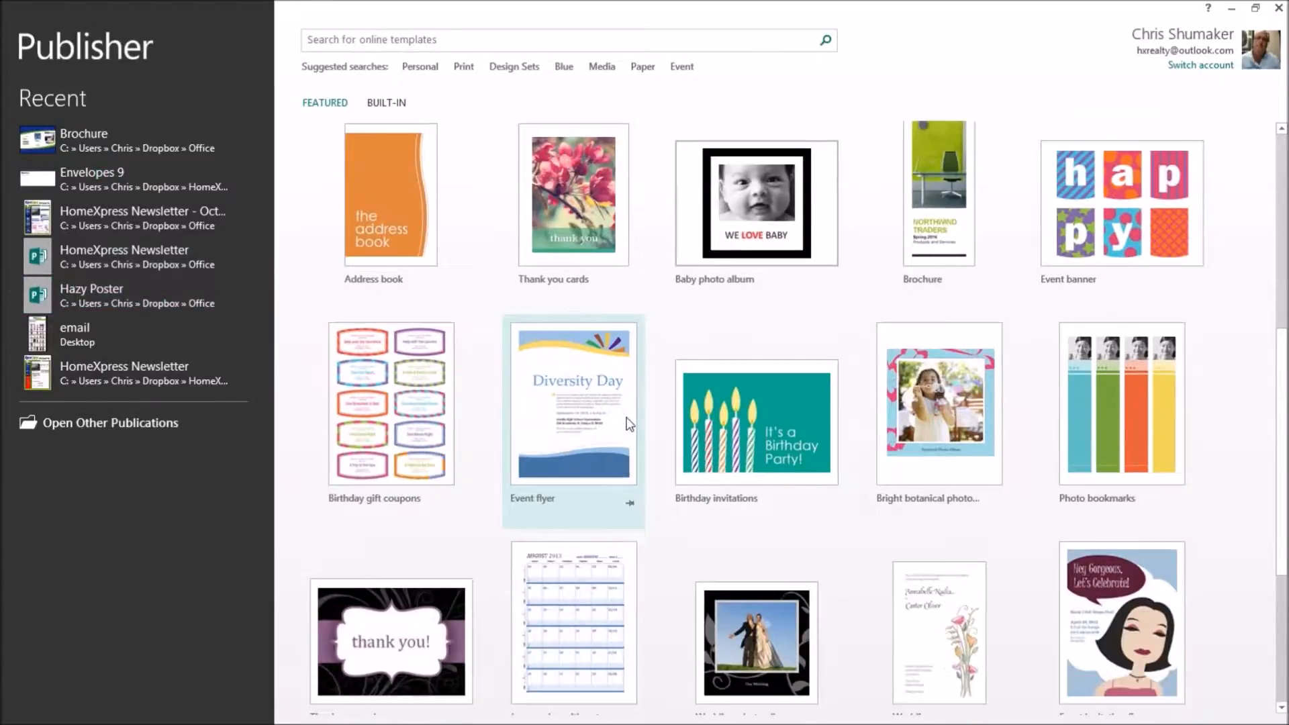
pyautogui.scroll(-2, 625, 420)
pyautogui.scroll(5, 627, 419)
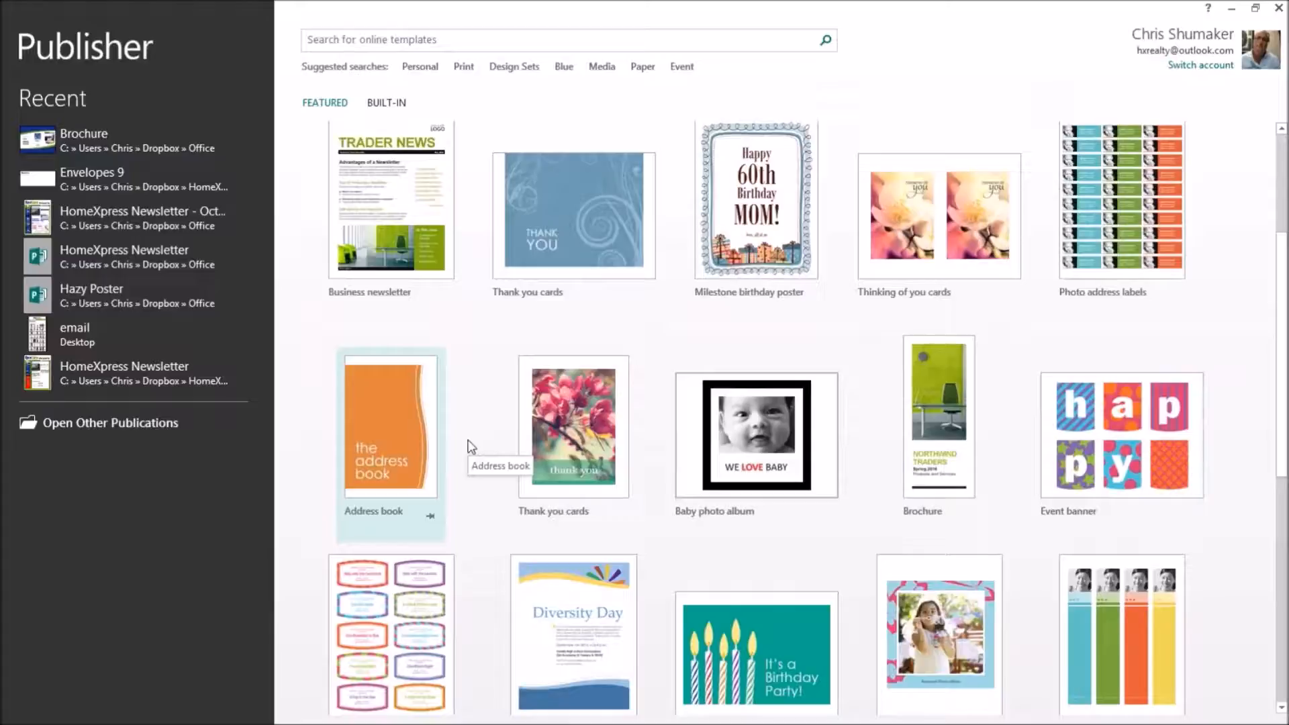
pyautogui.scroll(-8, 529, 443)
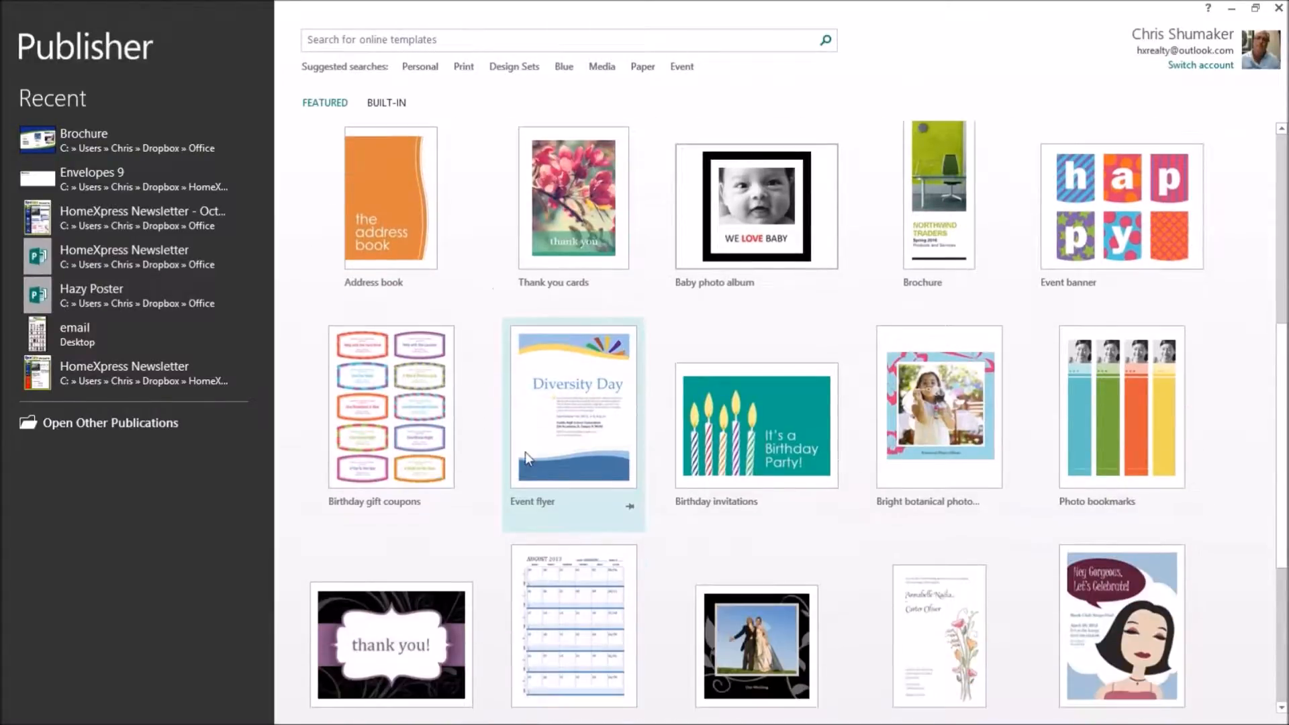
pyautogui.scroll(-1, 530, 464)
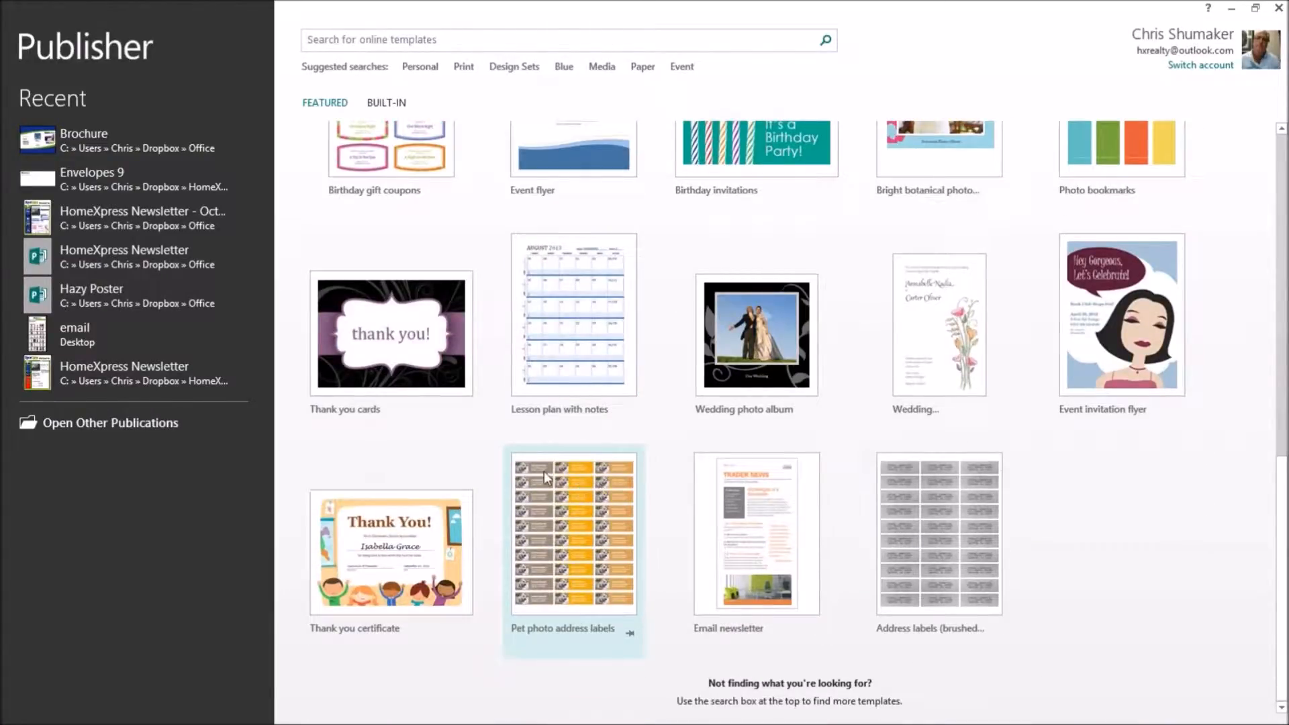
pyautogui.scroll(6, 535, 475)
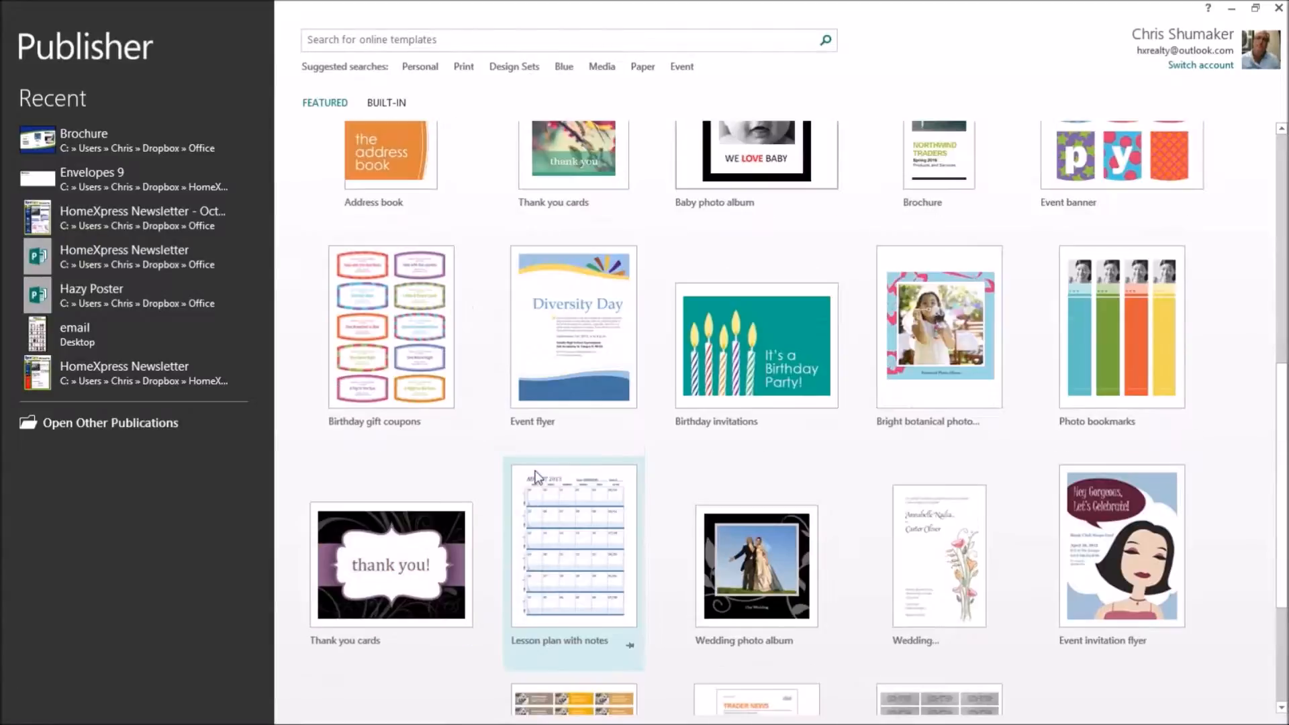
pyautogui.scroll(5, 537, 473)
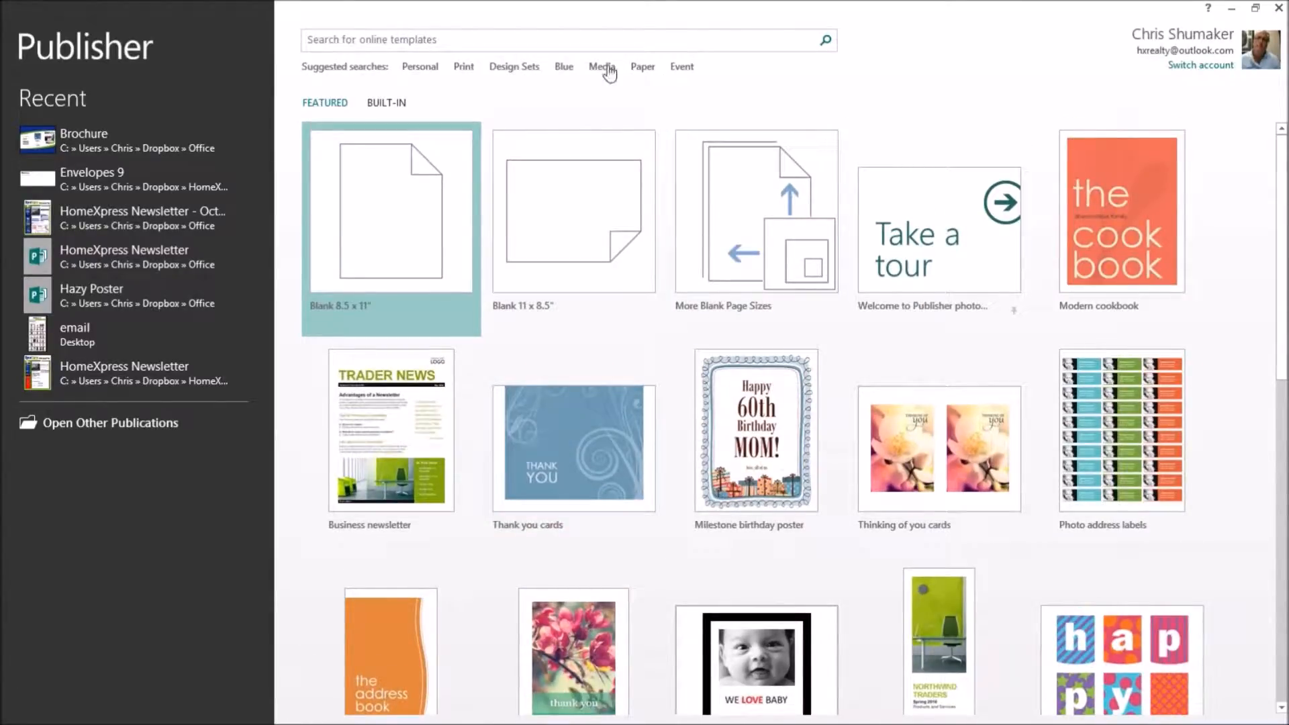
# Reopen Brochure from recent files, then create a blank 8.5 x 11" publication.
pyautogui.click(86, 144)
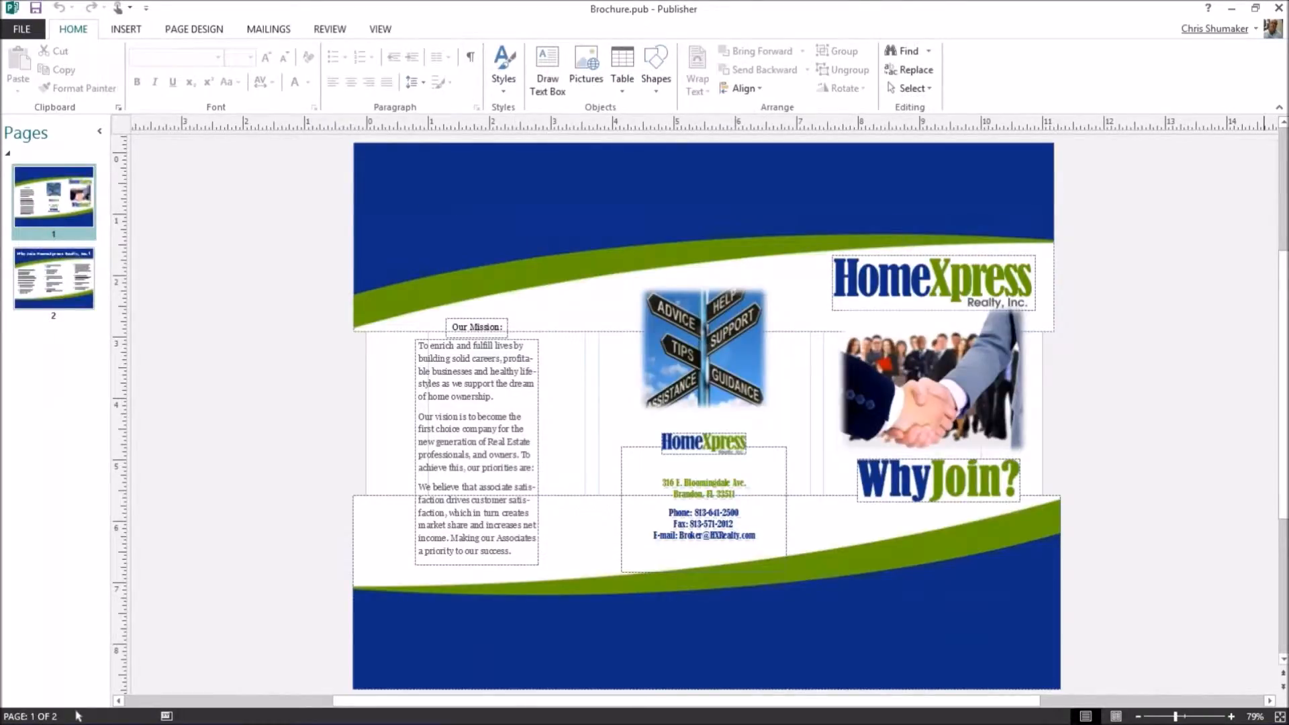
pyautogui.click(21, 31)
pyautogui.click(30, 97)
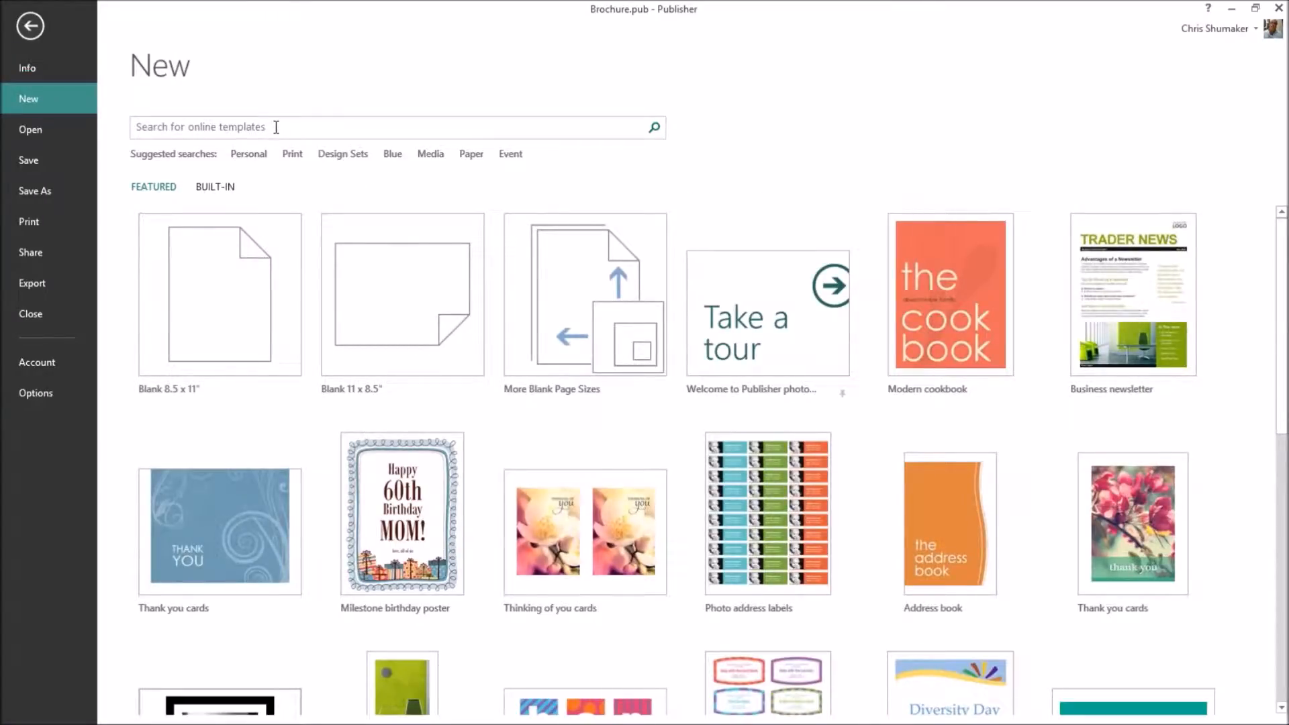
pyautogui.click(214, 291)
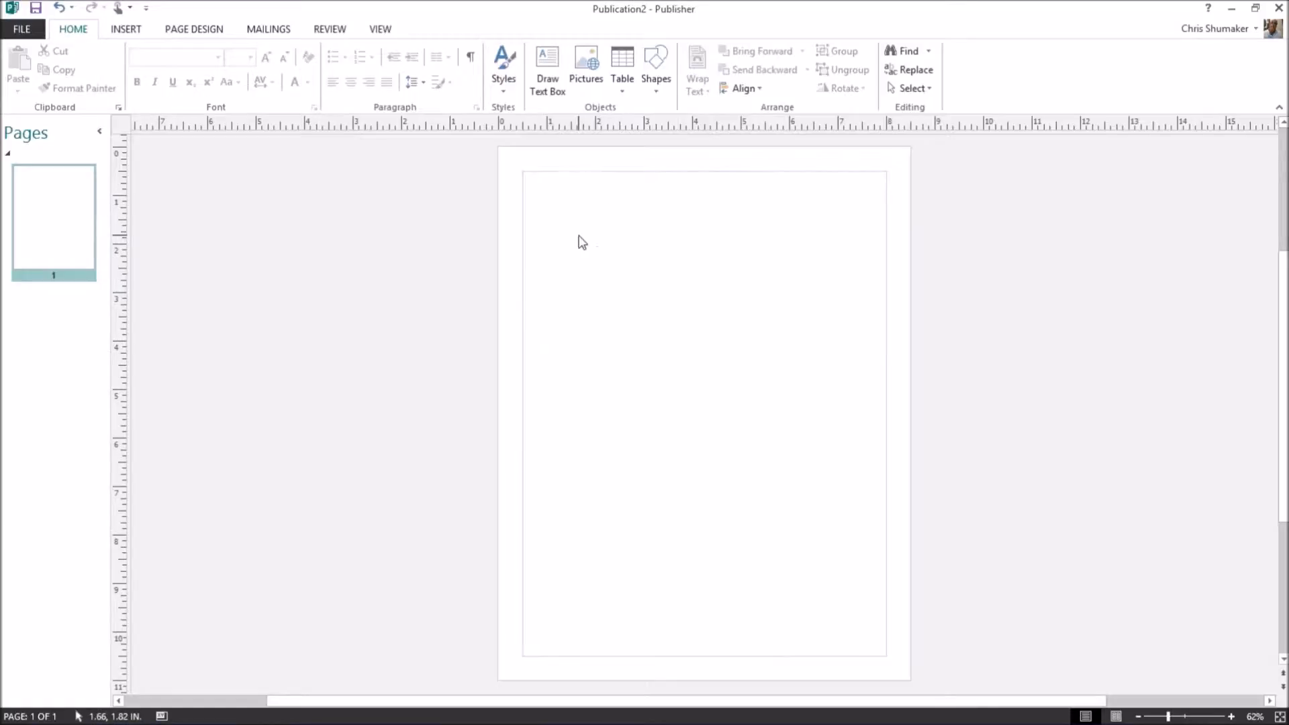
# In an 11 pt text box, type 'Dear ,' and 'I see that you still live at that is a sf home'.
pyautogui.write('t')
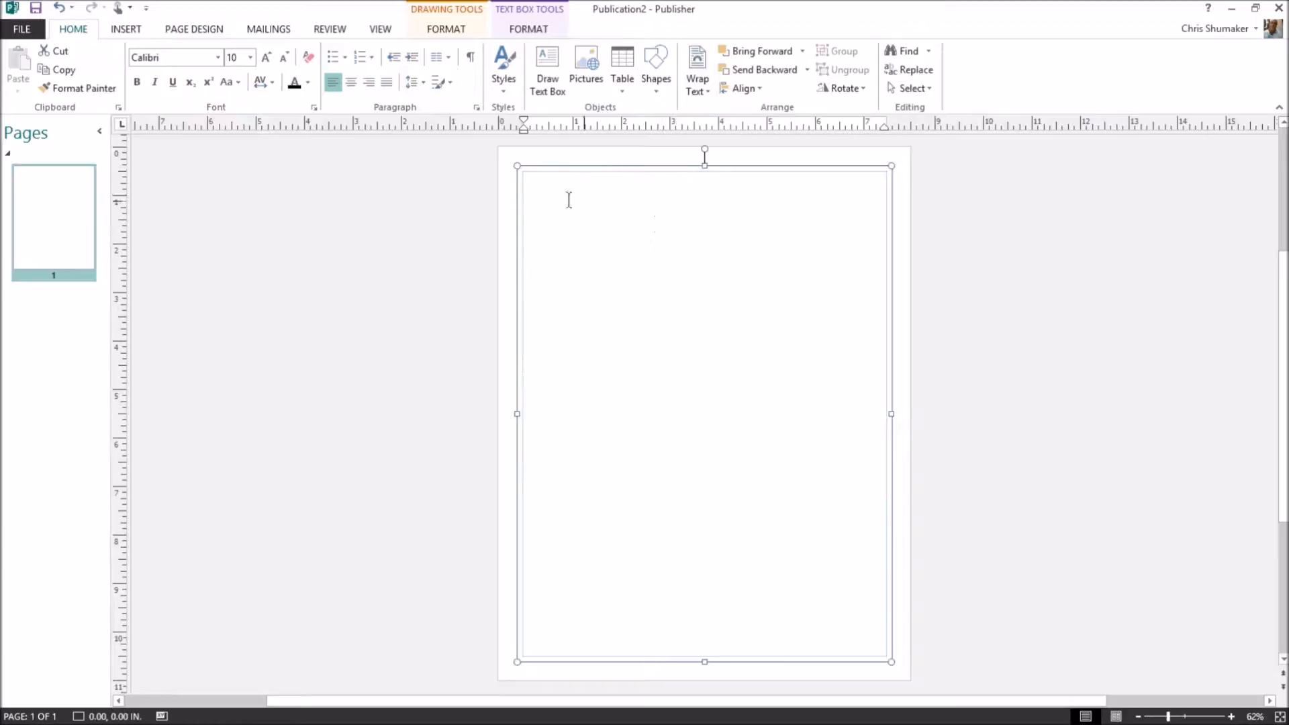
pyautogui.click(250, 57)
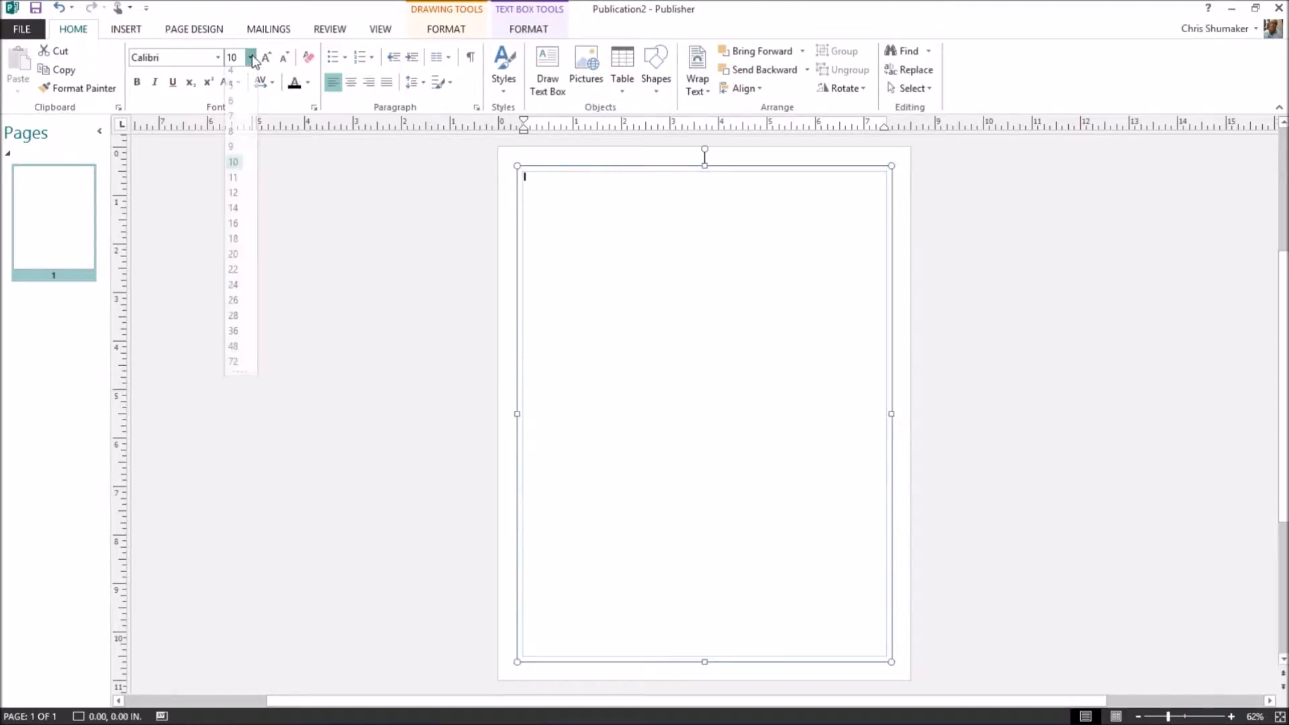
pyautogui.click(238, 183)
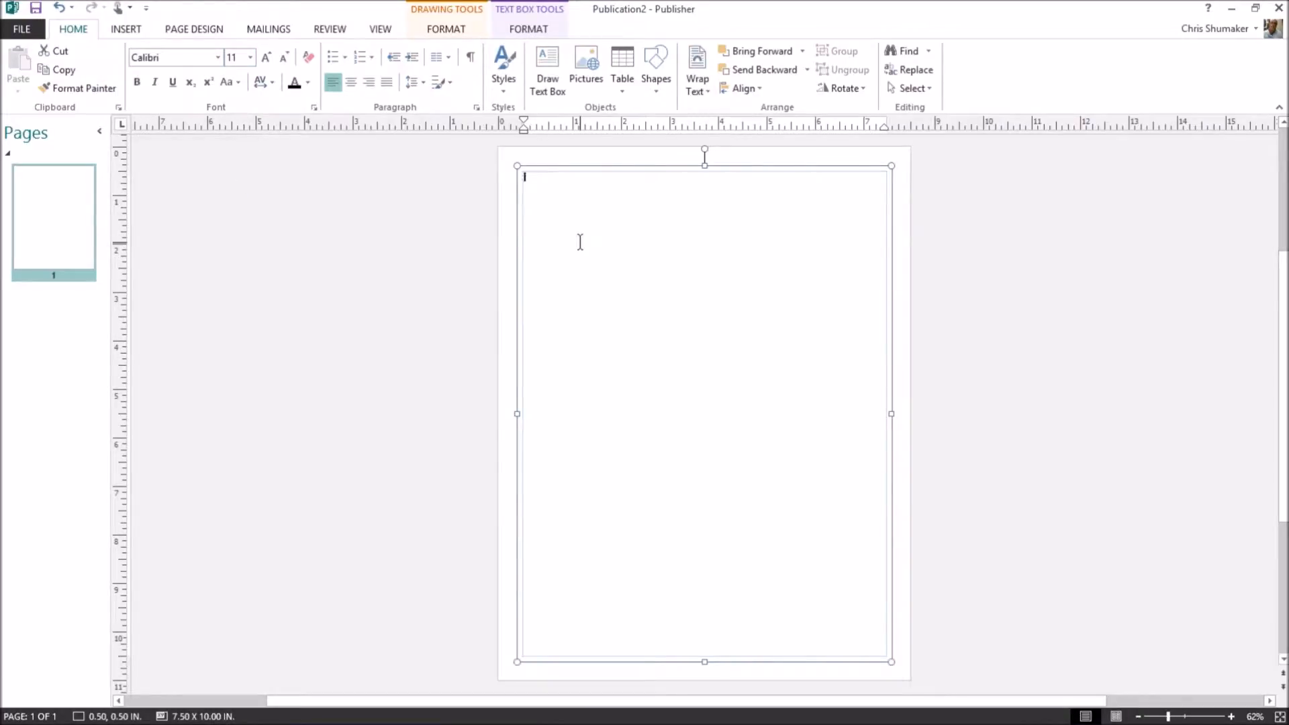
pyautogui.press('Return')
pyautogui.write('Dear ,')
pyautogui.press('Return')
pyautogui.press('Return')
pyautogui.write('I see that you still live at')
pyautogui.press('BackSpace')
pyautogui.write('that is a')
pyautogui.write('sf home')
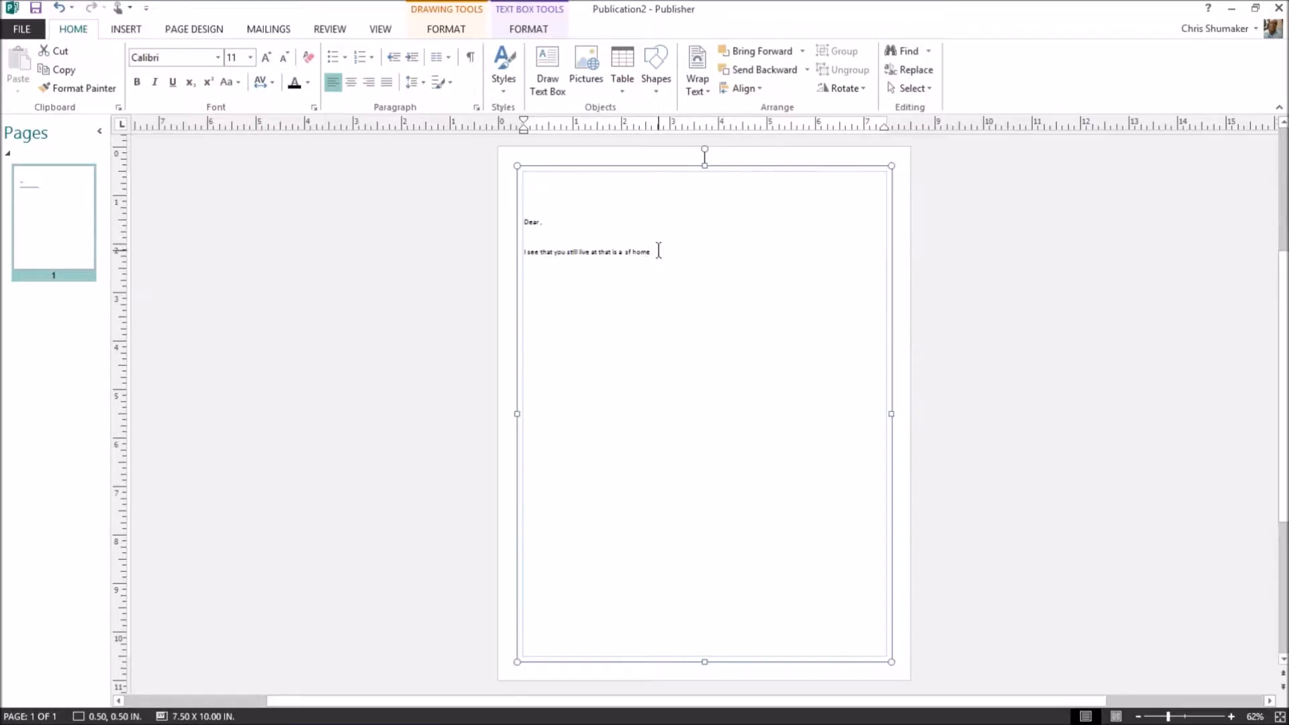
# Enlarge all the letter text to 20 pt.
pyautogui.moveTo(659, 251); pyautogui.dragTo(536, 203)
pyautogui.click(250, 57)
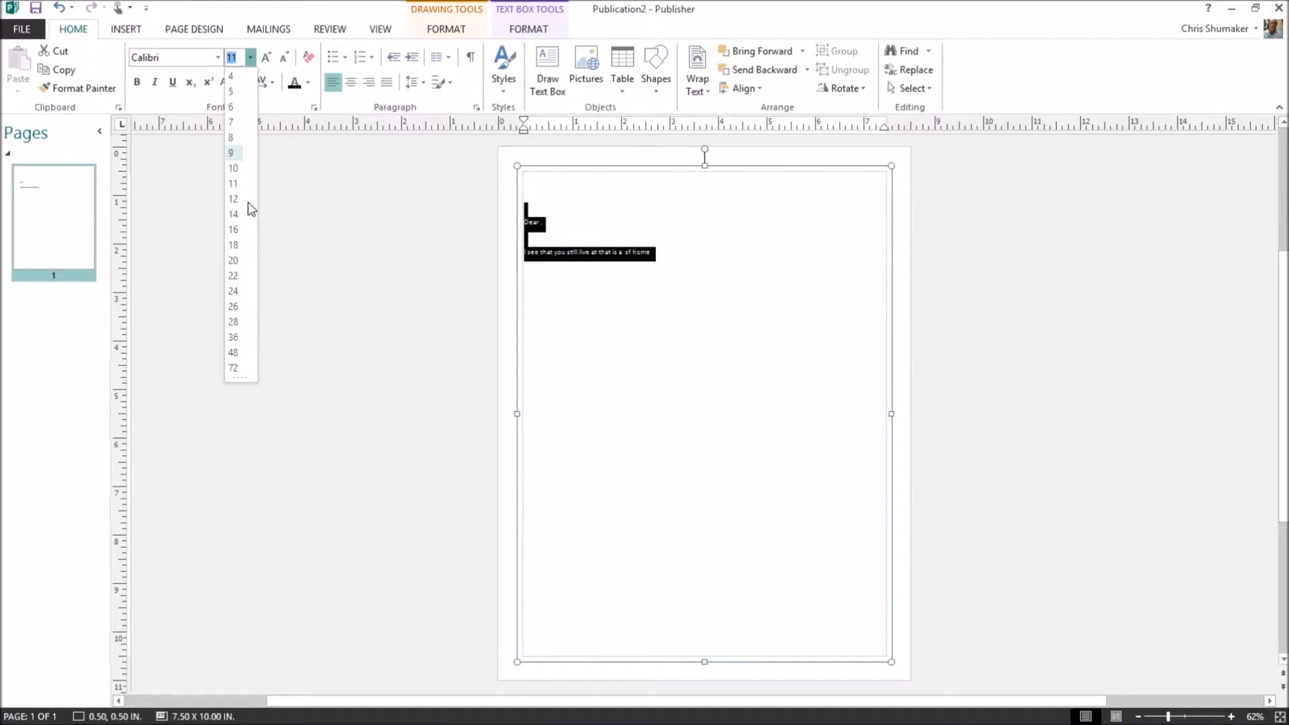
pyautogui.click(241, 229)
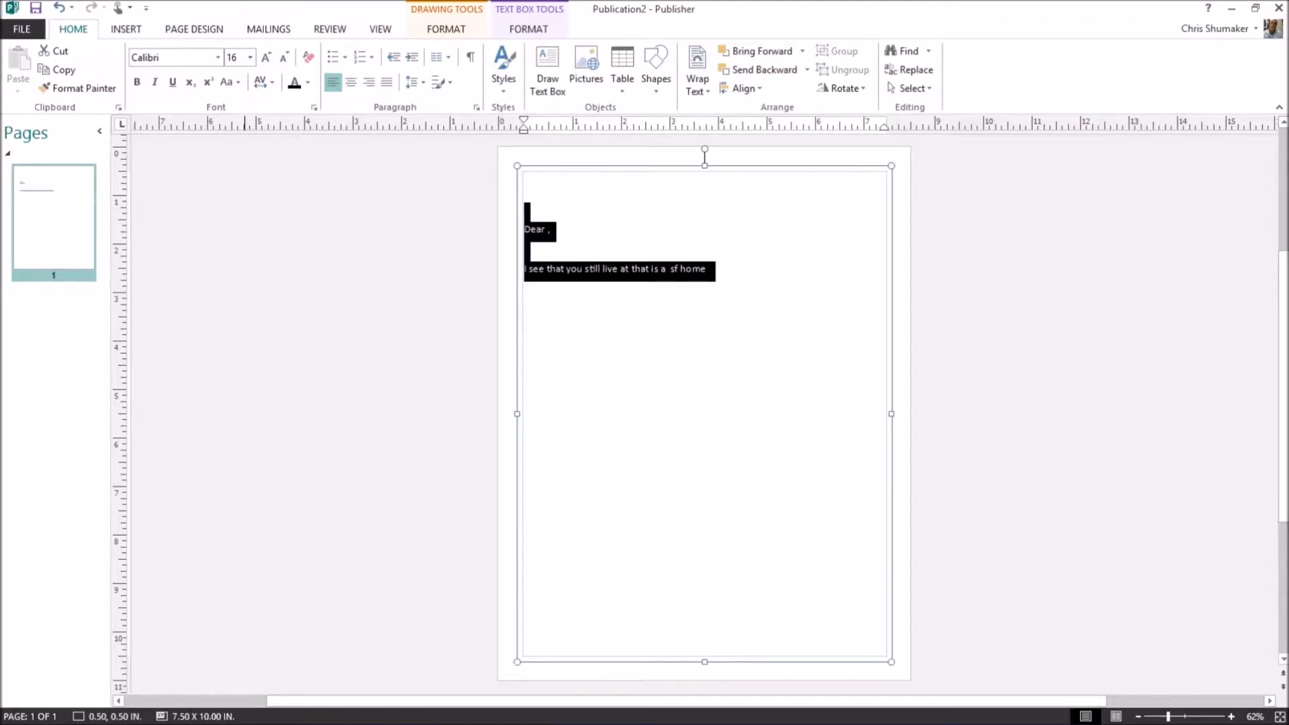
pyautogui.click(266, 57)
pyautogui.click(249, 57)
pyautogui.click(250, 57)
pyautogui.click(249, 57)
pyautogui.click(238, 260)
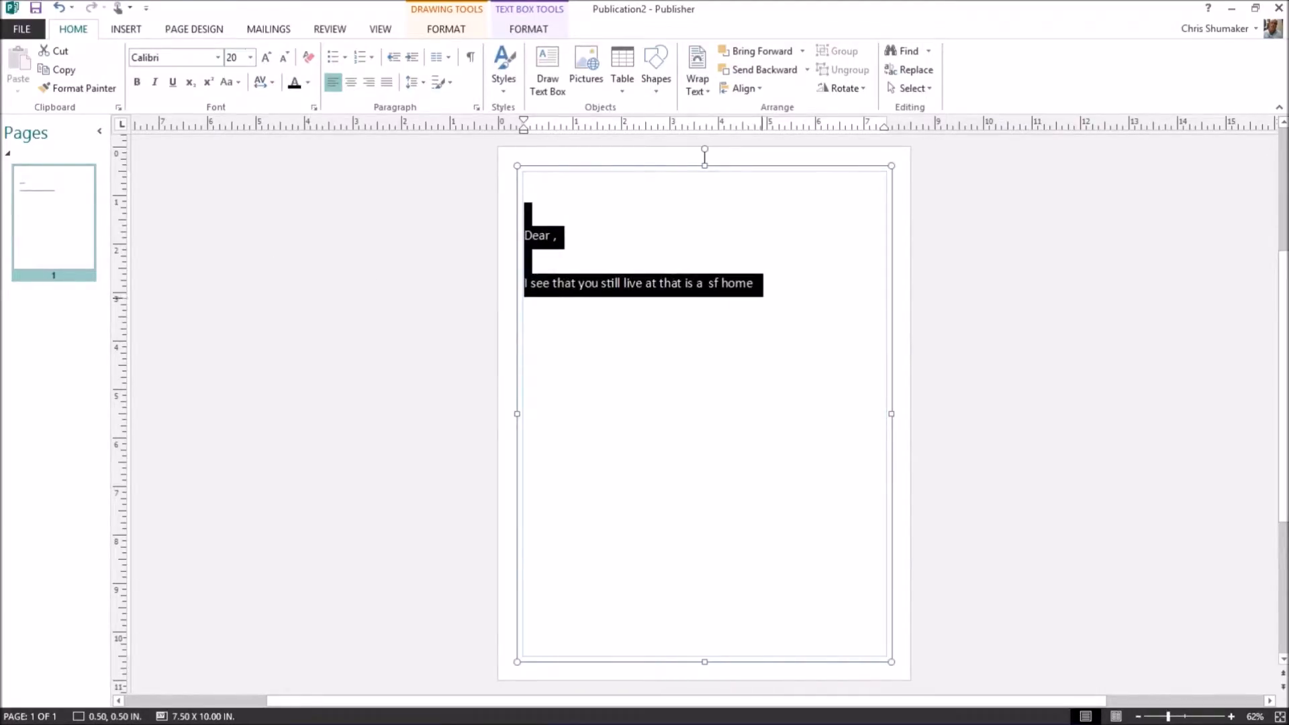
pyautogui.click(758, 284)
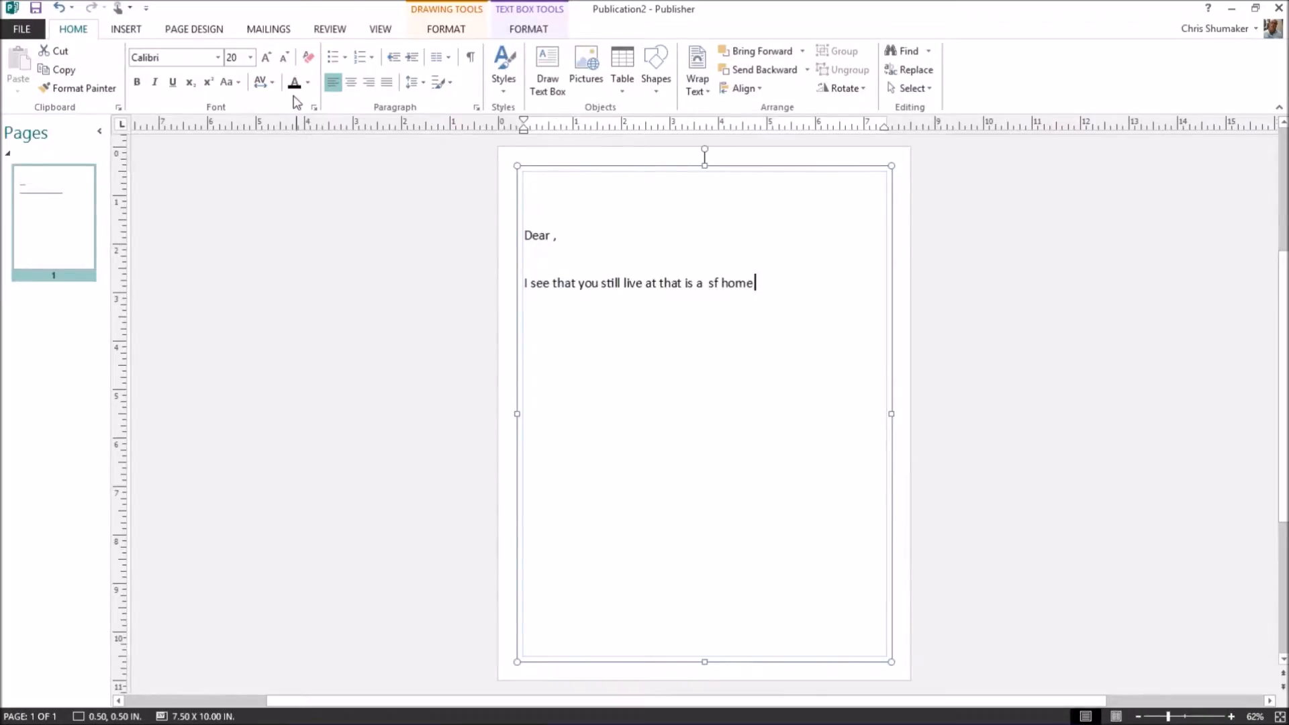
pyautogui.click(278, 32)
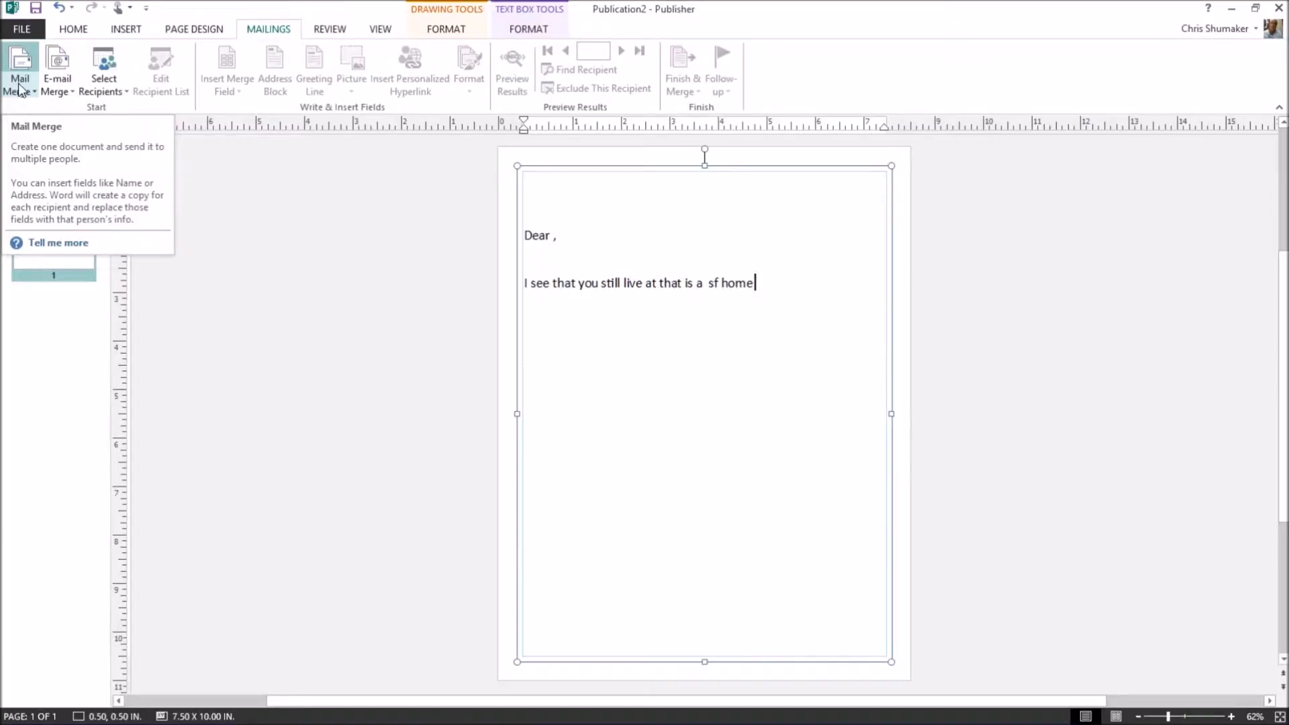
# Start the step-by-step mail merge wizard and proceed to choosing a recipient list.
pyautogui.click(19, 91)
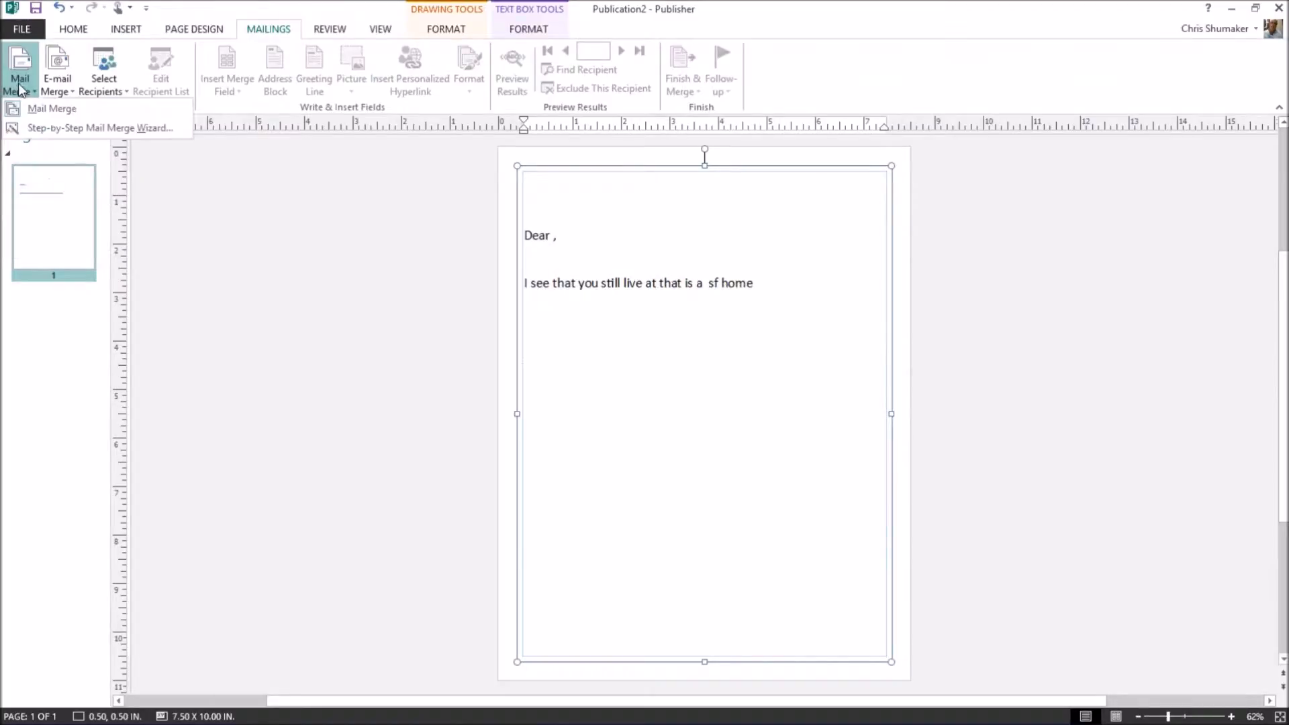
pyautogui.click(57, 129)
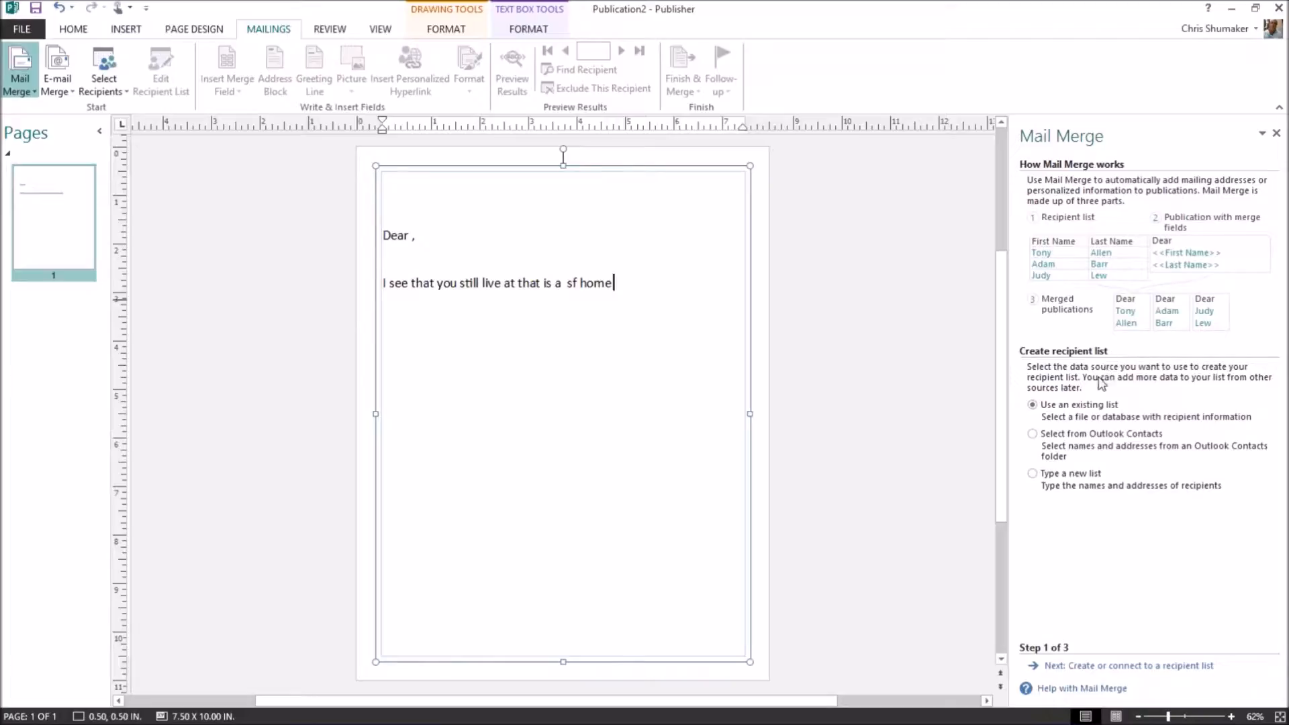
pyautogui.click(1098, 667)
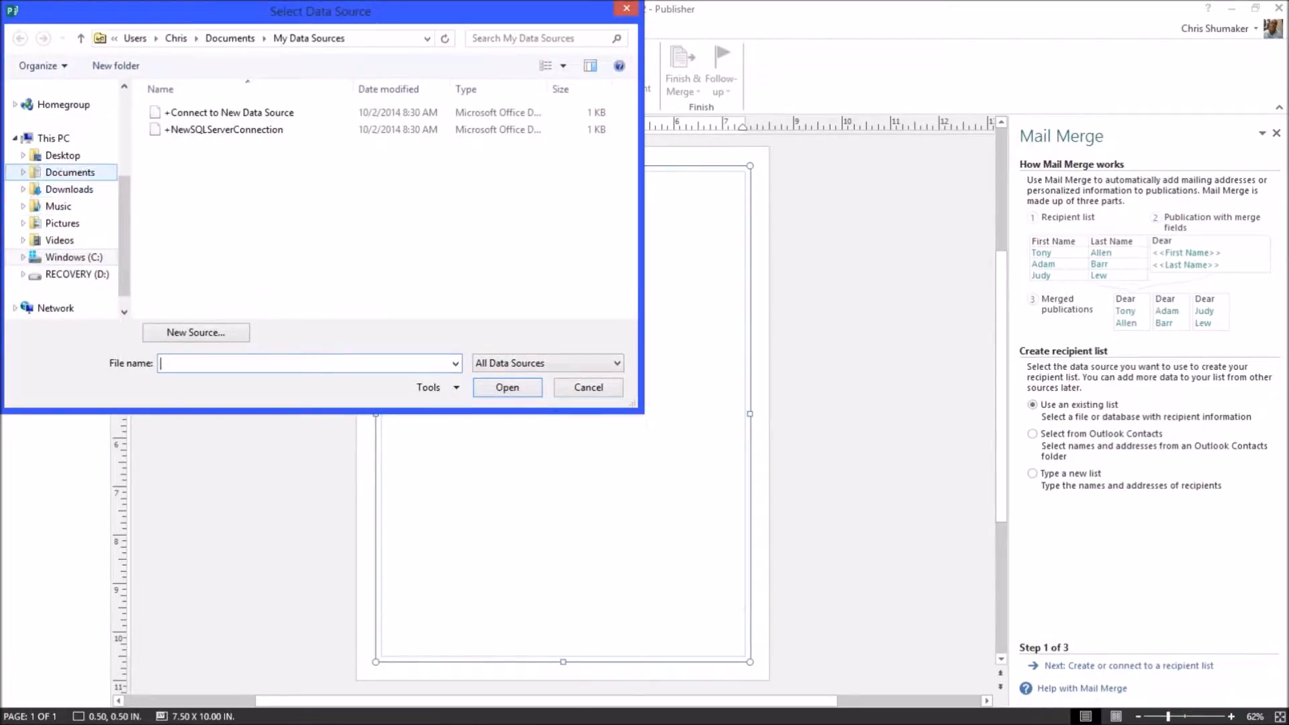
# Pick the Client List file from the folder inside Dropbox as the data source.
pyautogui.scroll(5, 100, 155)
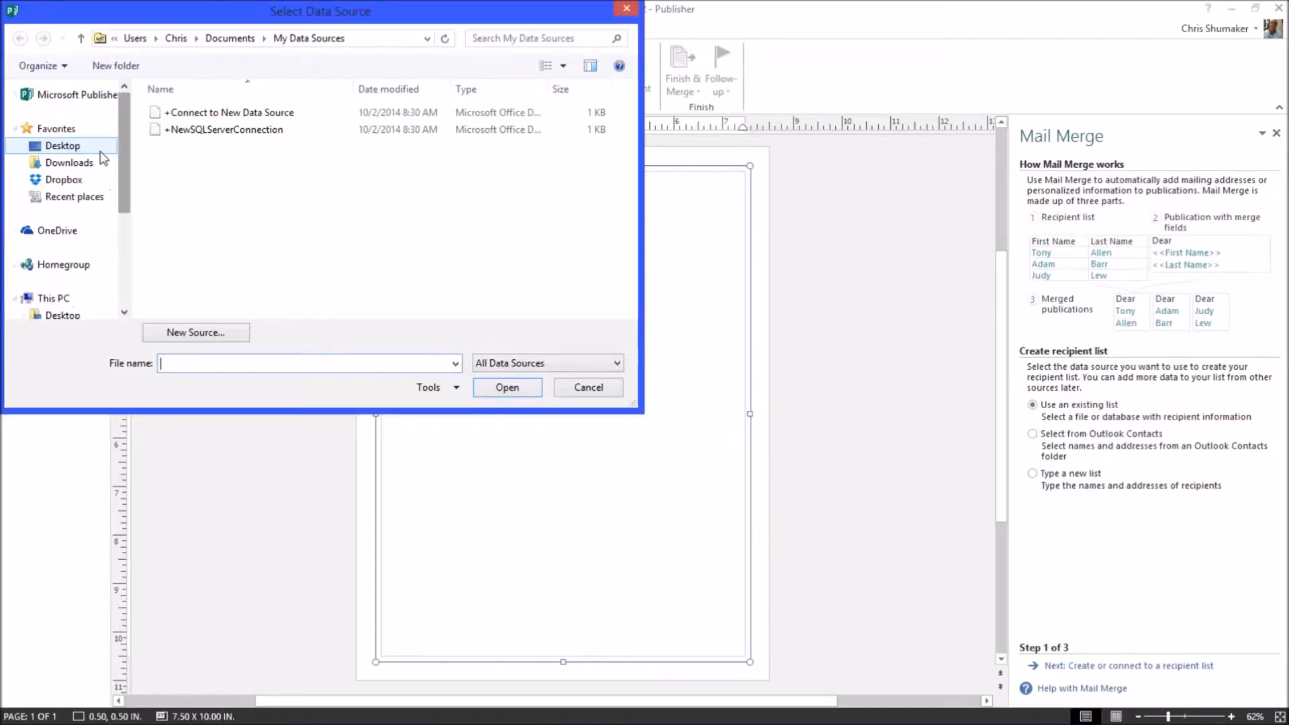
pyautogui.click(63, 179)
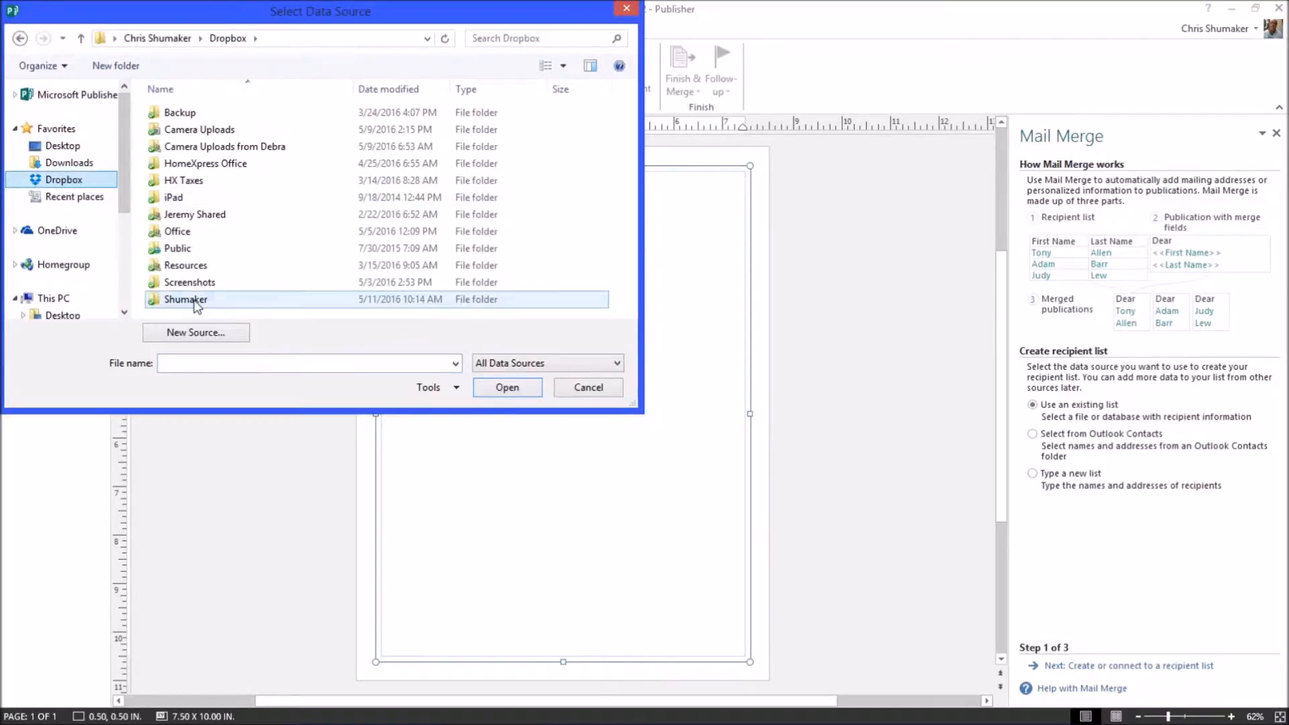
pyautogui.doubleClick(424, 300)
pyautogui.scroll(-1, 424, 309)
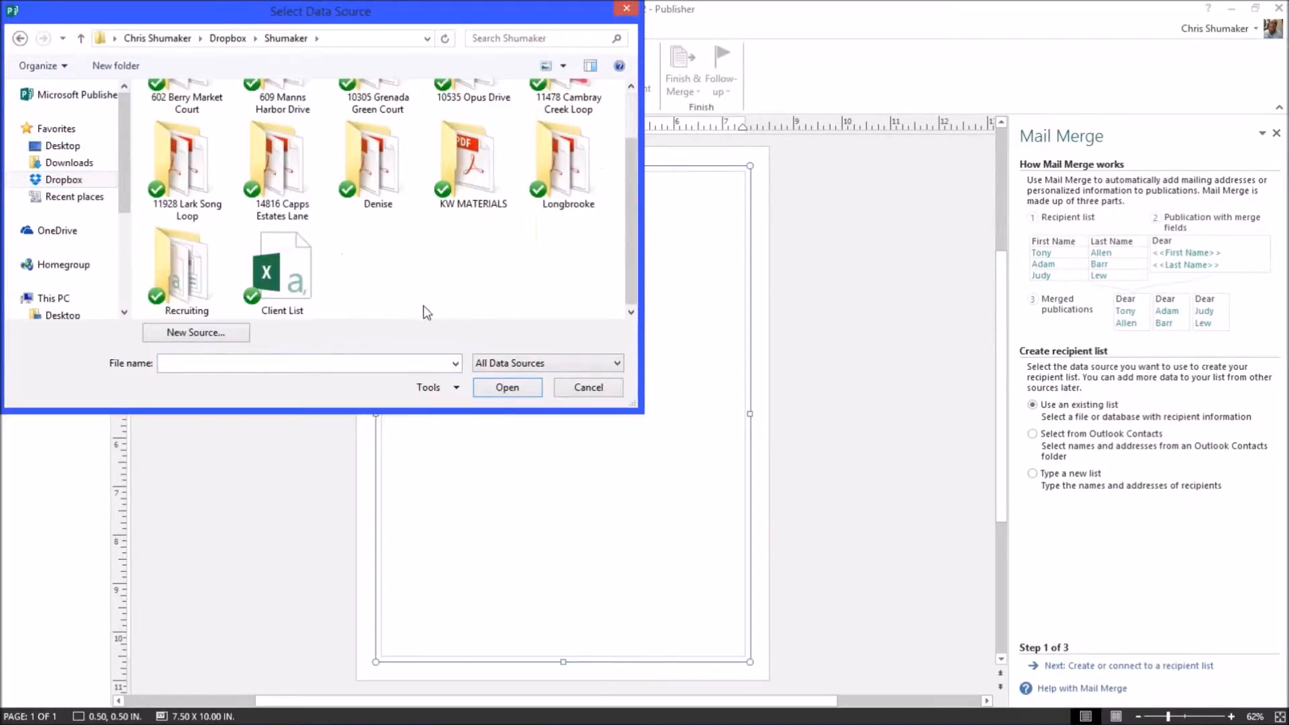
pyautogui.doubleClick(275, 272)
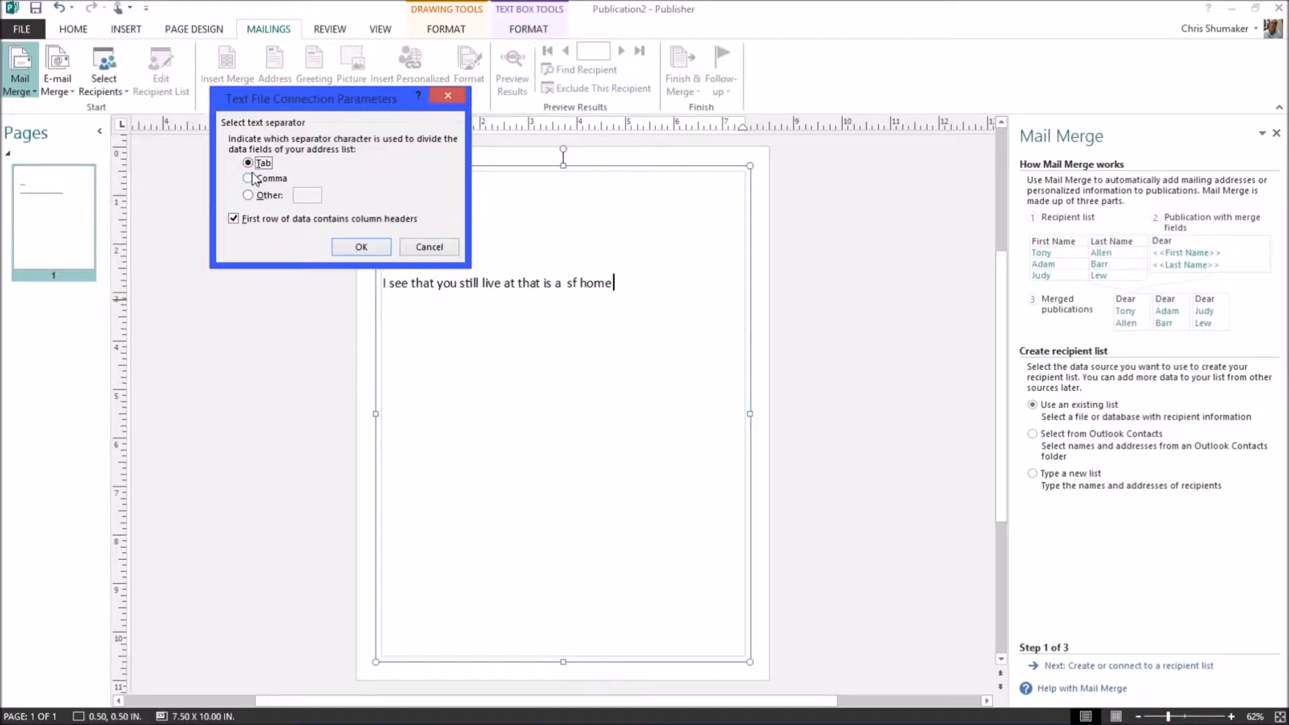
# Connect Client List.csv with comma separators and accept it as the recipient list.
pyautogui.click(251, 179)
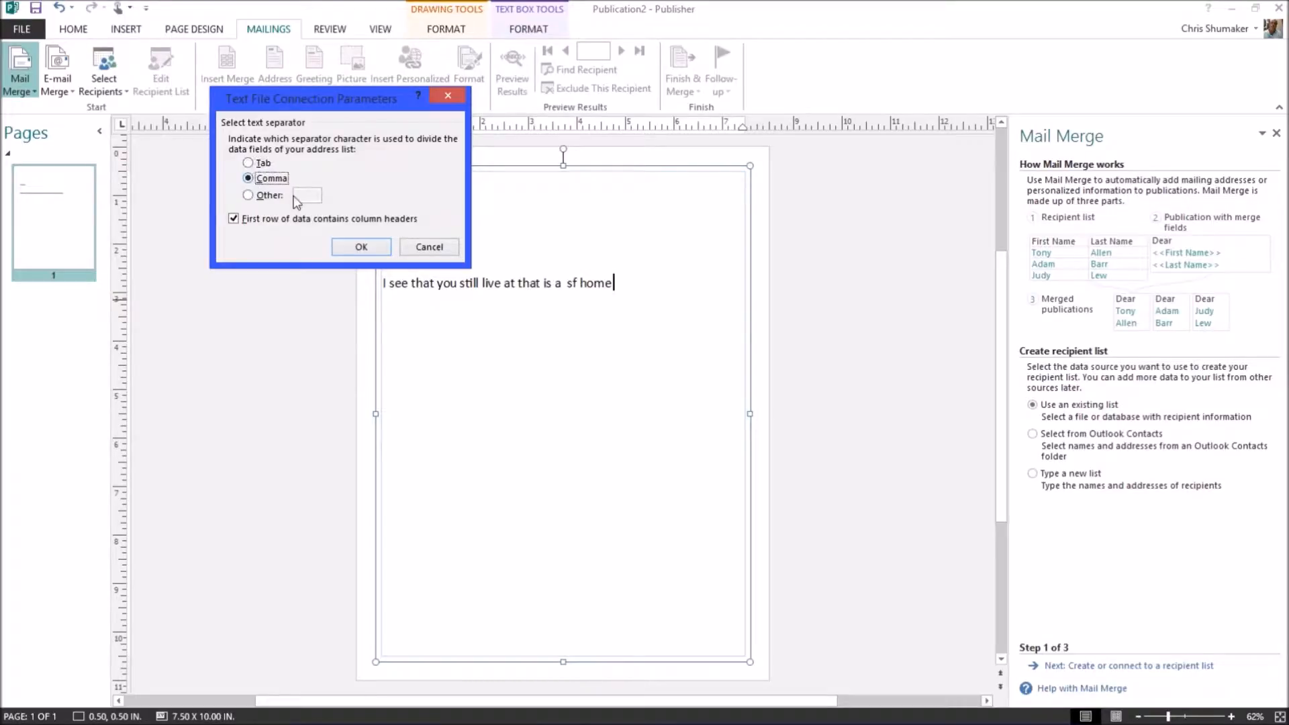
pyautogui.click(362, 248)
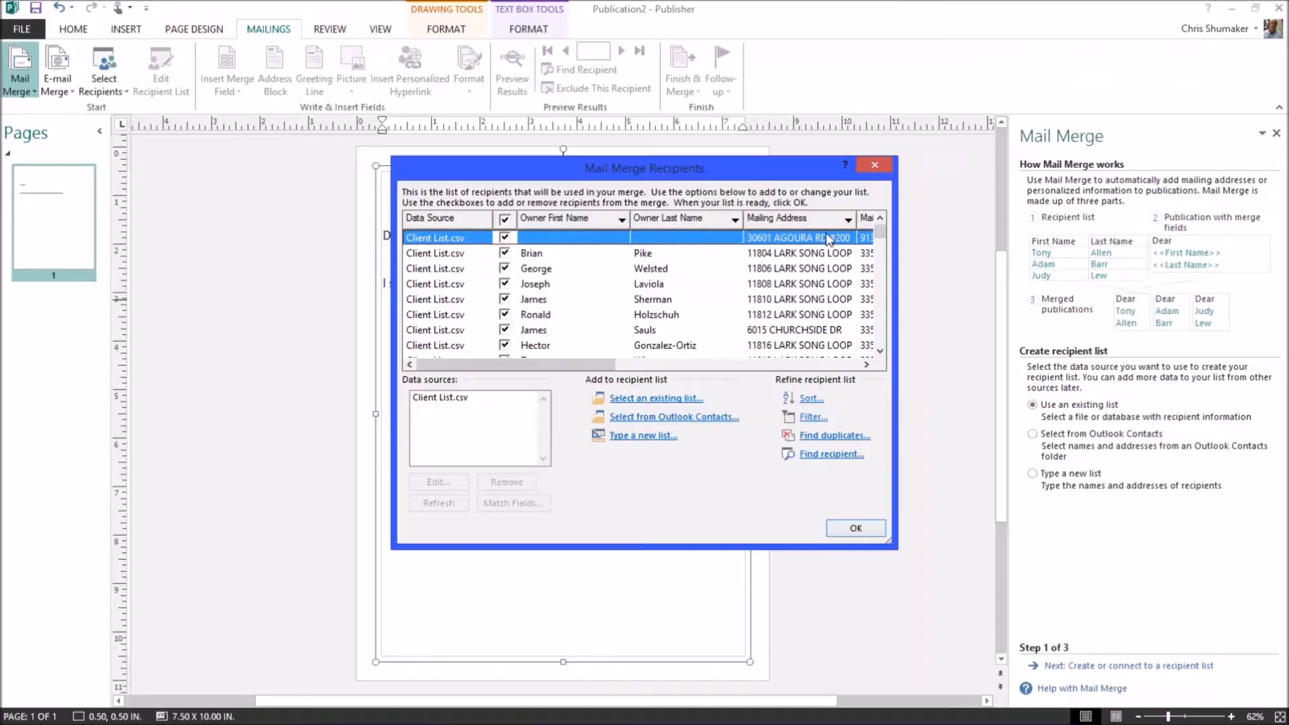
pyautogui.click(438, 397)
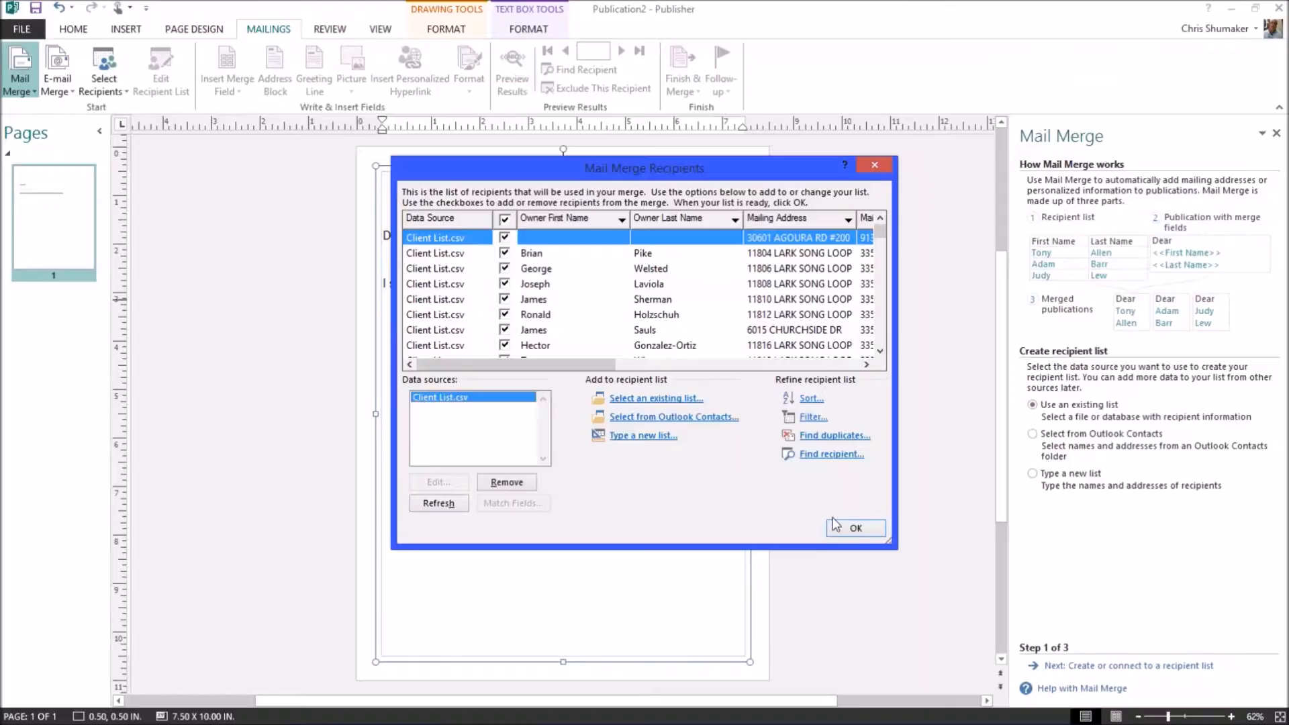
pyautogui.click(855, 527)
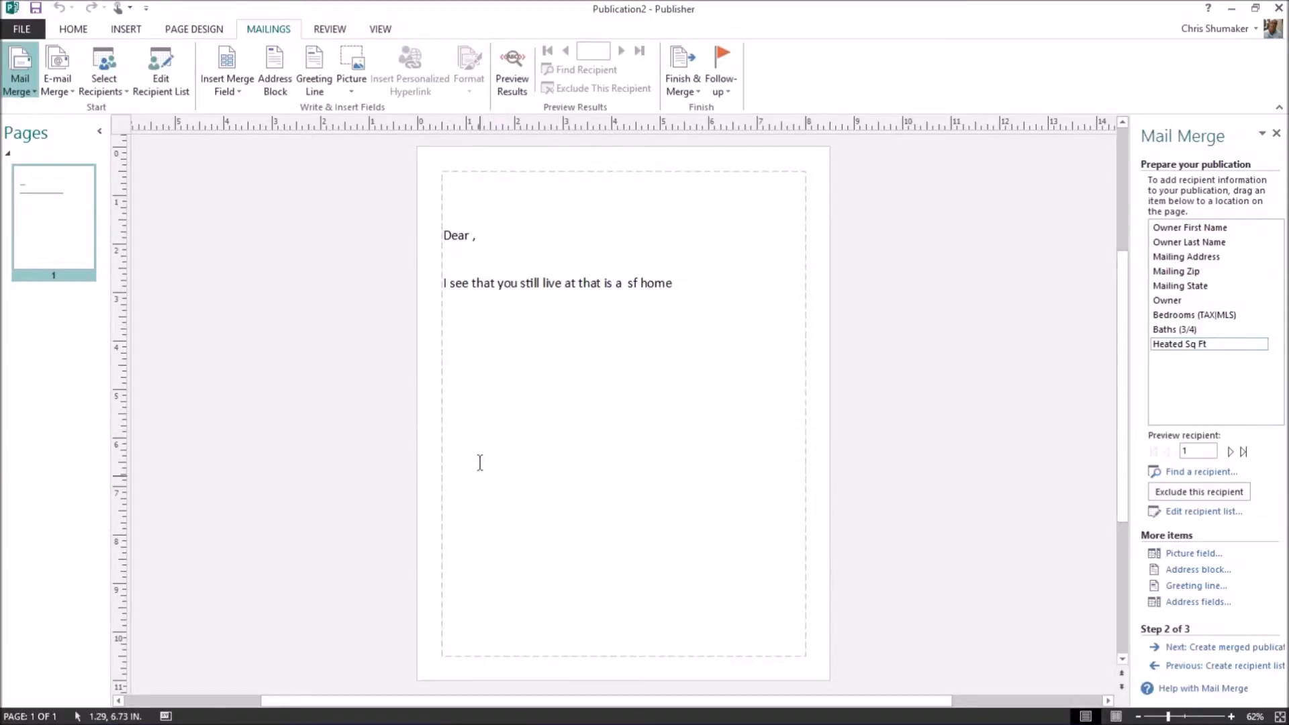
# Add a 'Best Regards,' closing with the sender's name below the 'sf home' sentence.
pyautogui.click(679, 288)
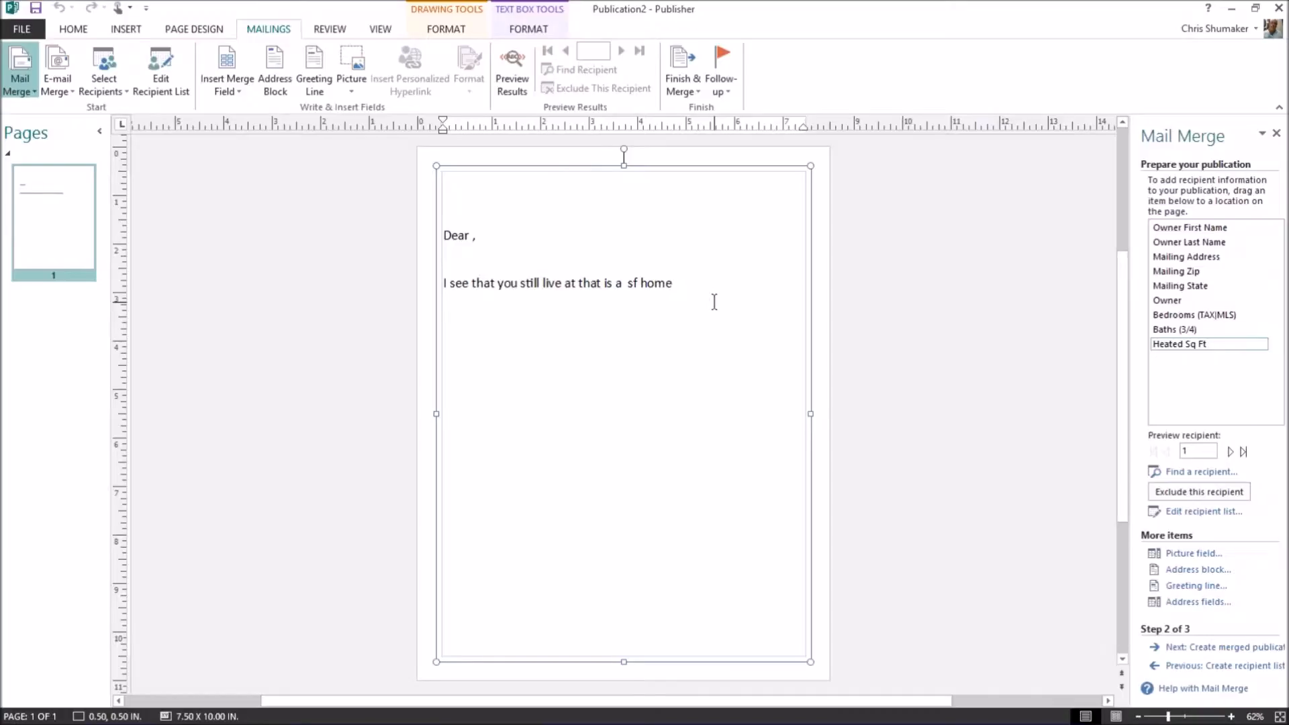
pyautogui.press('Return')
pyautogui.write('Best Re')
pyautogui.write('gards,  ')
pyautogui.write('Chris Sh')
pyautogui.write('umaker')
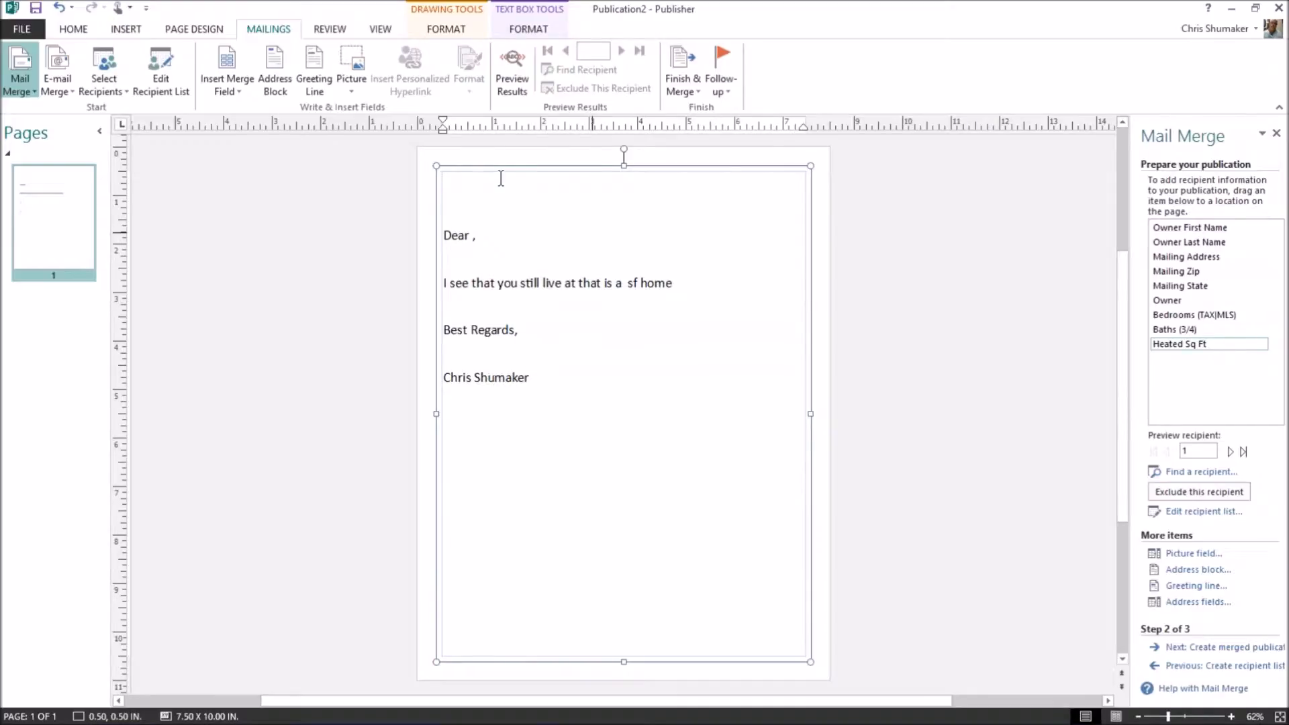
pyautogui.click(470, 236)
# Insert Owner First Name after 'Dear' and Mailing Address after 'live at'.
pyautogui.doubleClick(1198, 231)
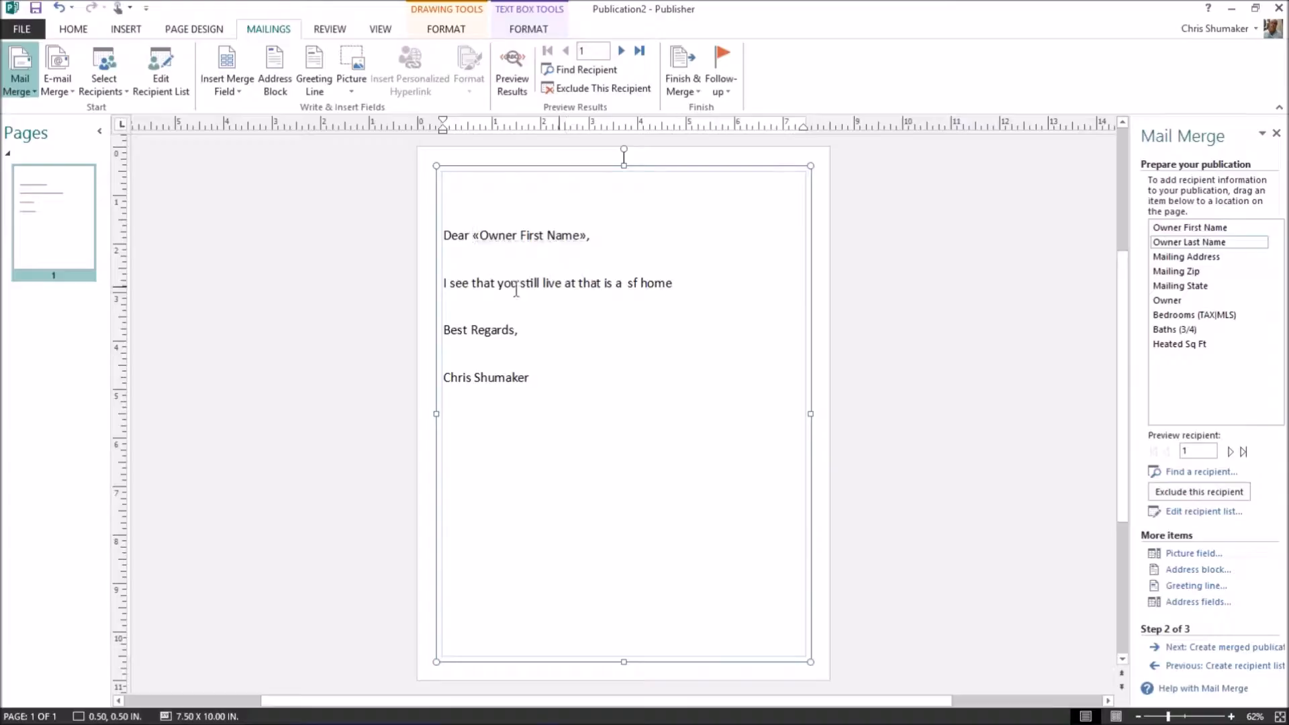
pyautogui.click(447, 284)
pyautogui.click(582, 282)
pyautogui.click(1189, 261)
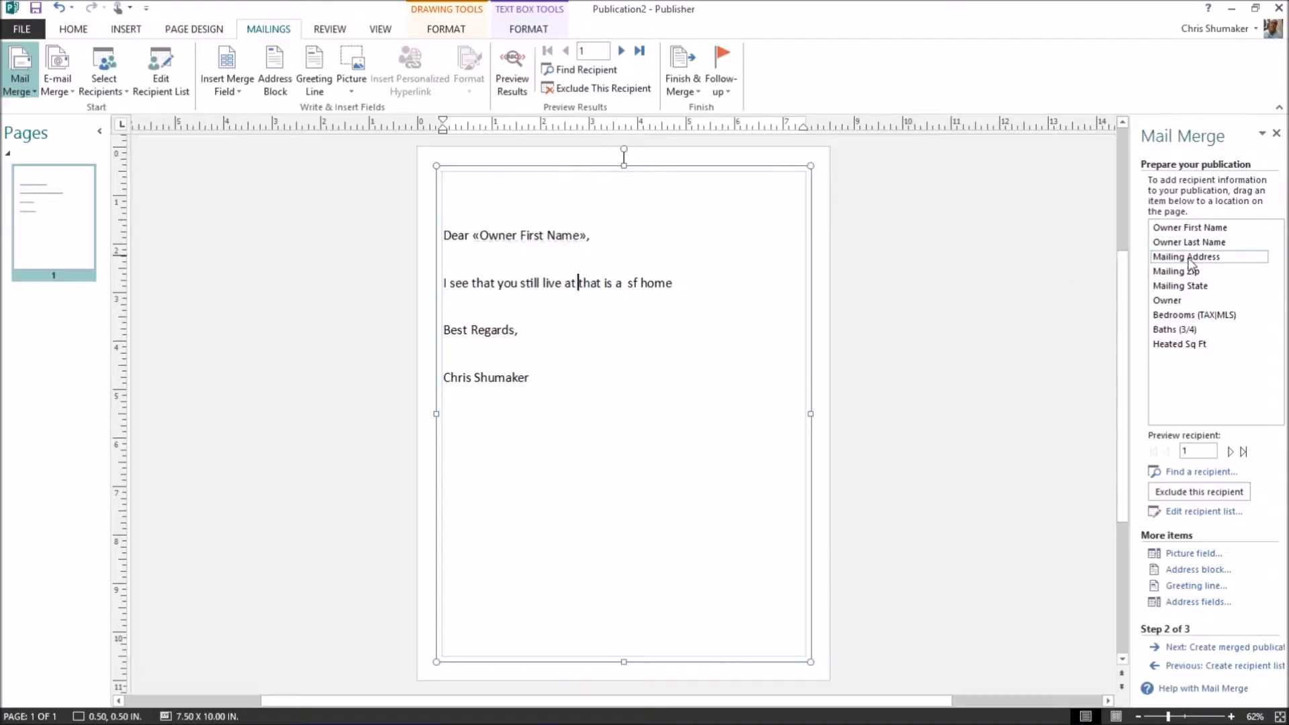
pyautogui.click(1189, 259)
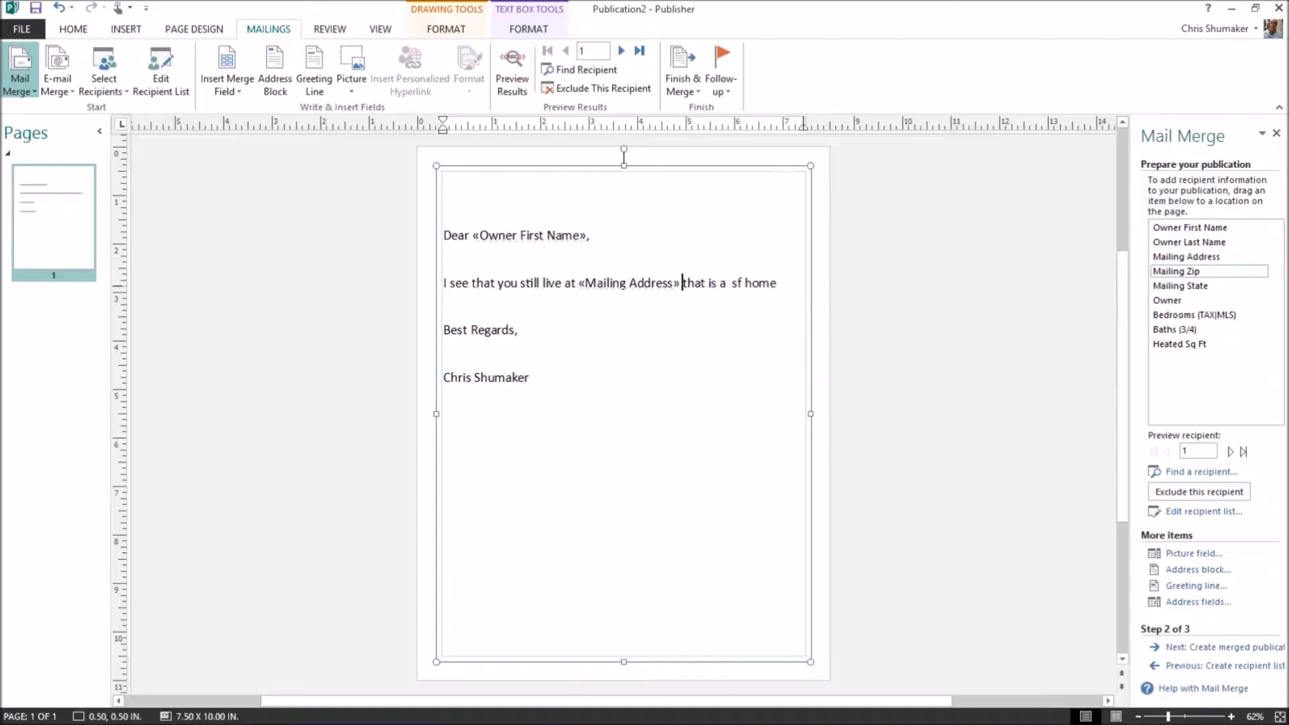
# Insert Heated Sq Ft before 'sf home' and end the sentence with 'in Summerfield'.
pyautogui.click(736, 283)
pyautogui.click(731, 283)
pyautogui.doubleClick(1174, 346)
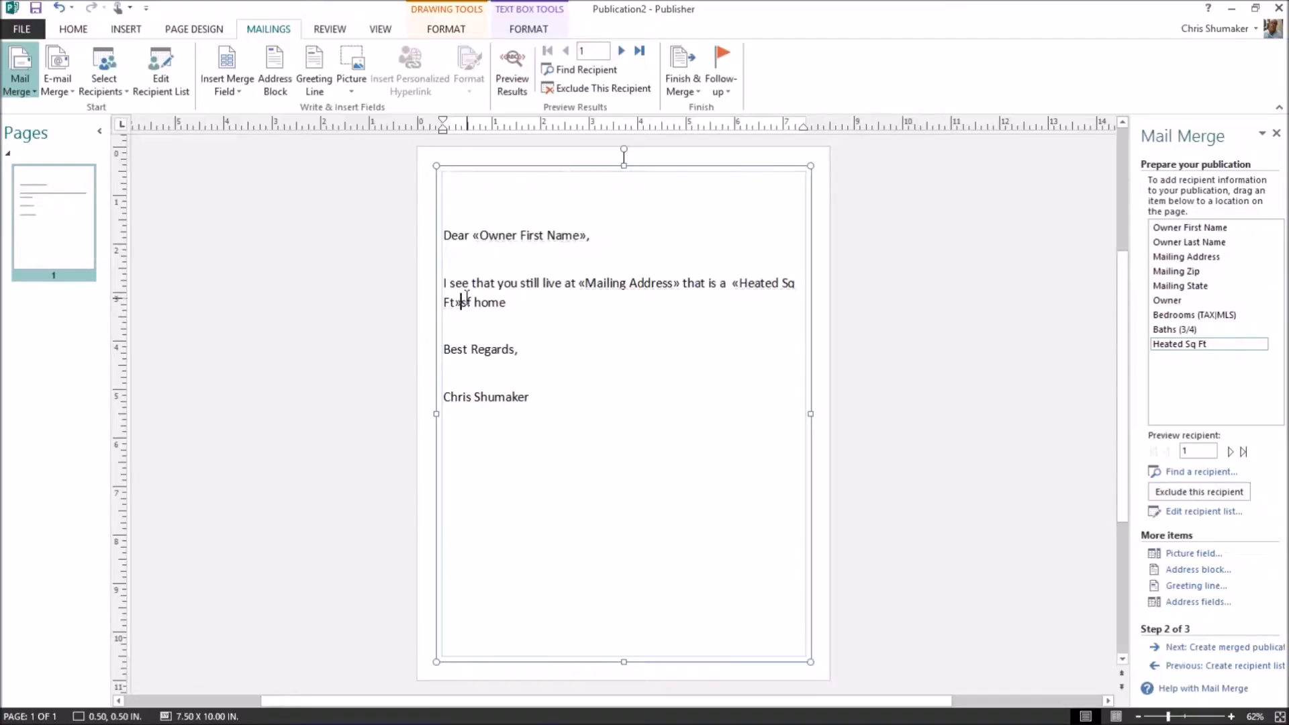
pyautogui.click(518, 302)
pyautogui.write('in Summerf')
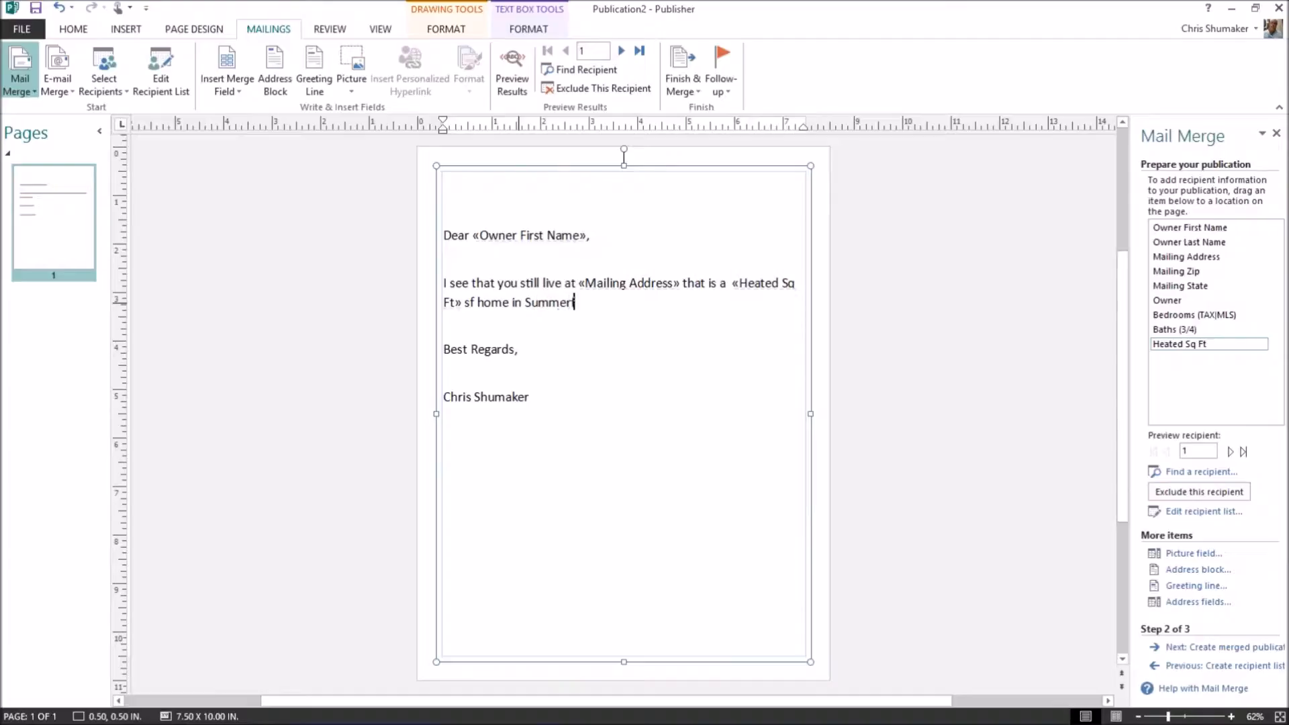
pyautogui.write('ield.')
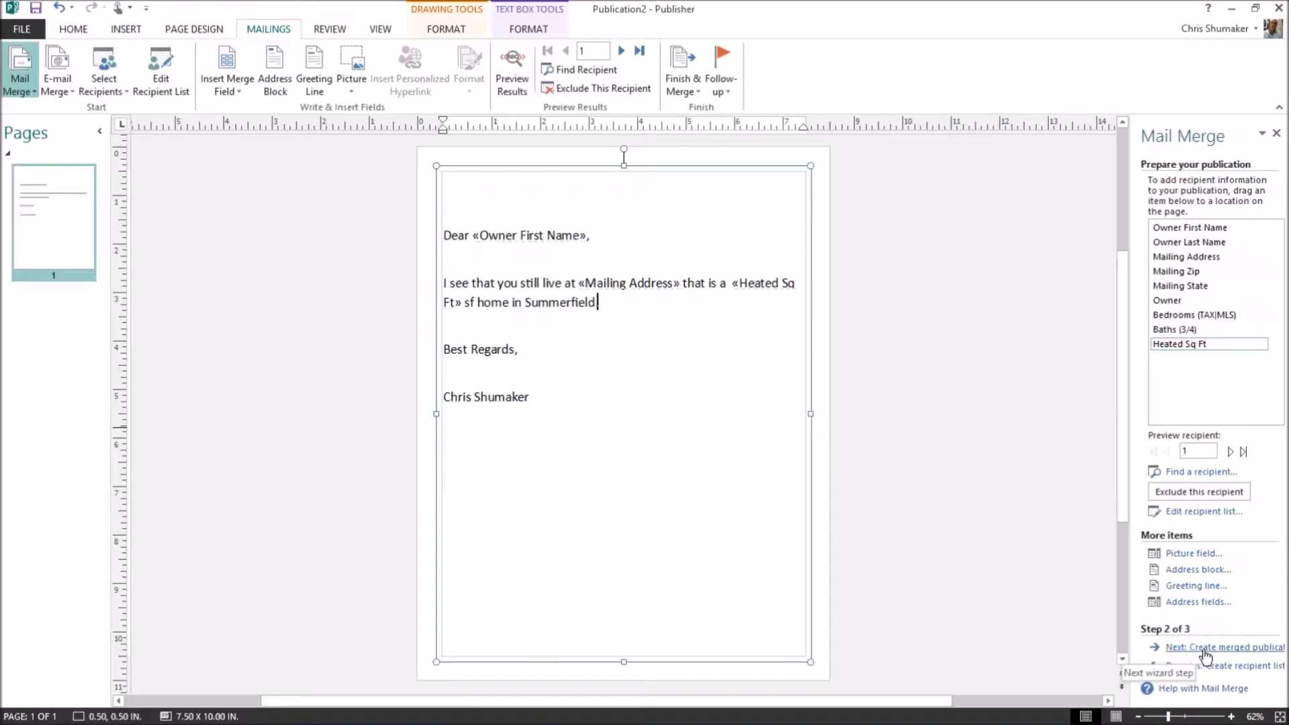
# Preview the merged letters, then close the letter publication without saving.
pyautogui.click(1231, 648)
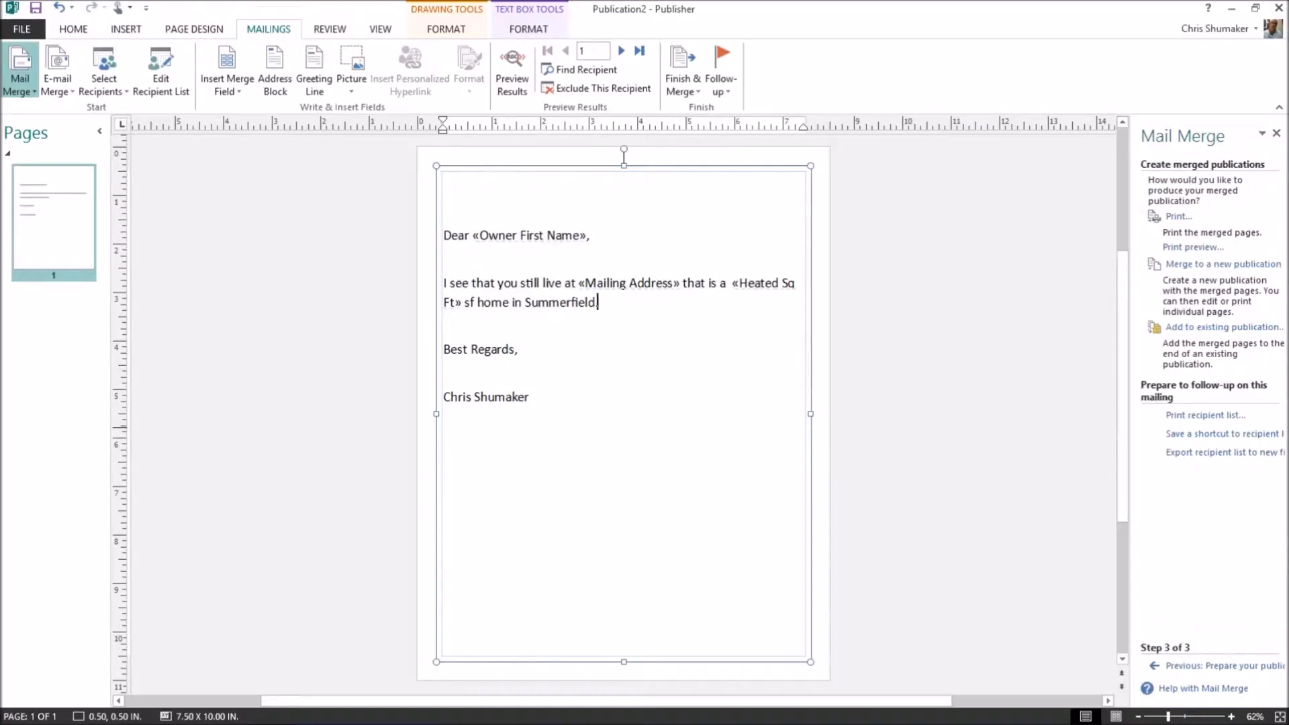
pyautogui.click(1189, 255)
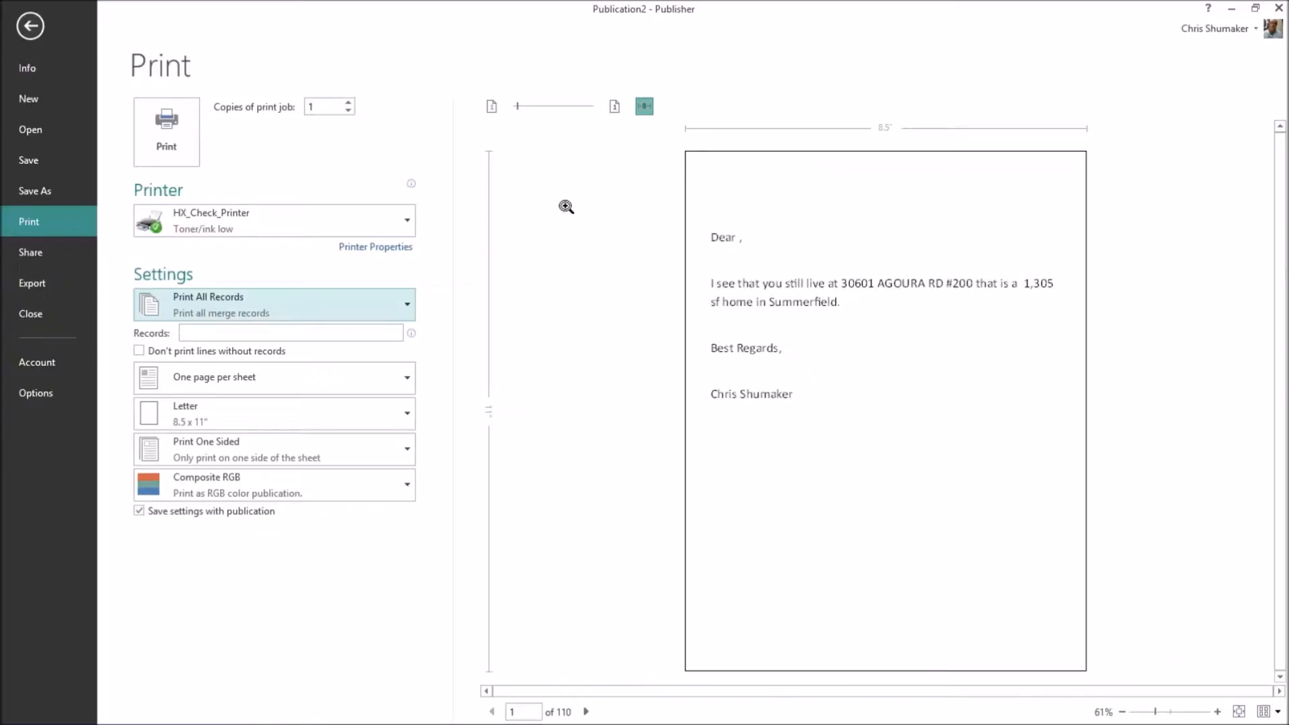
pyautogui.click(1279, 8)
pyautogui.click(643, 391)
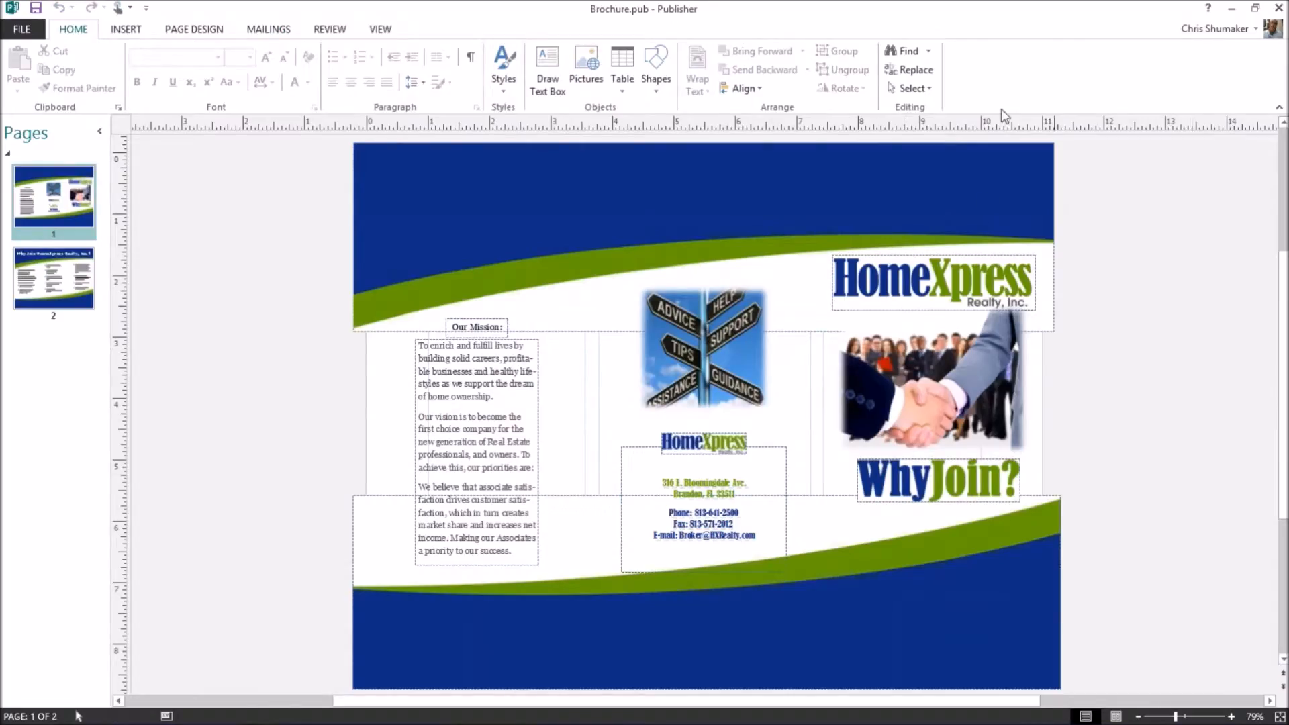
# Reopen Brochure from recent files, then create another blank 8.5 x 11" publication.
pyautogui.moveTo(482, 718)
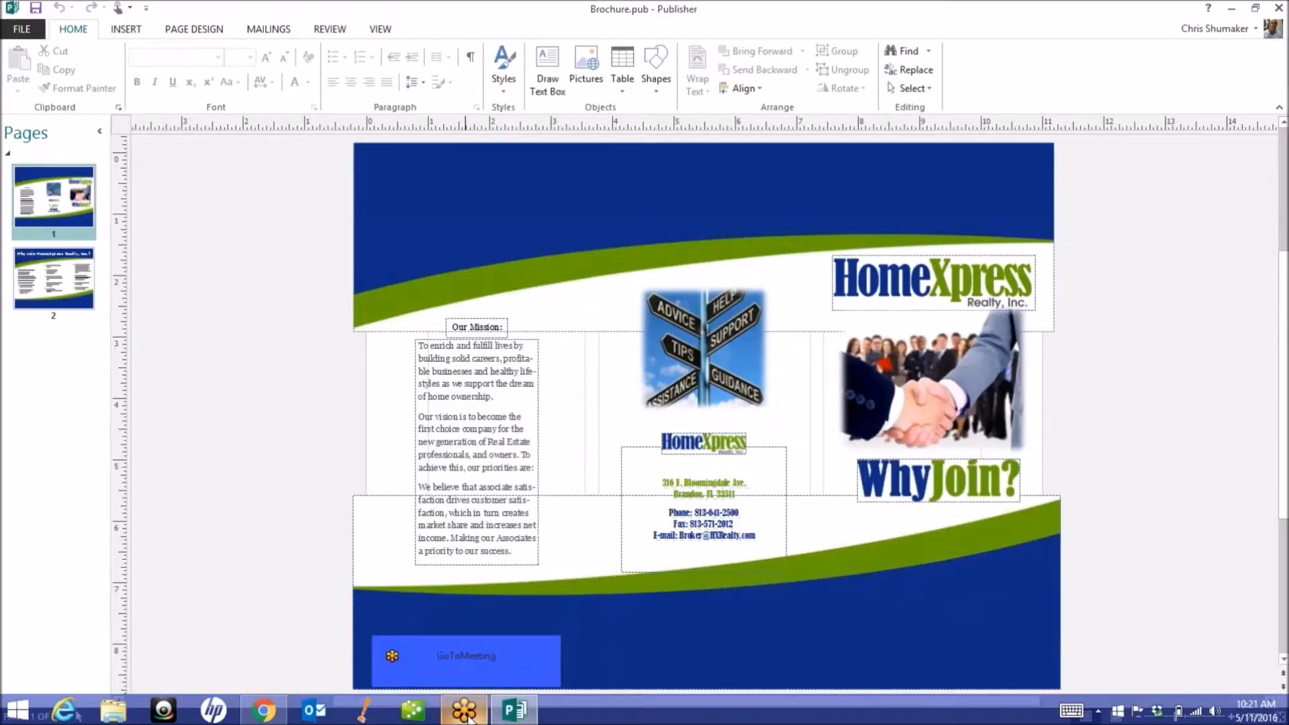
pyautogui.click(509, 717)
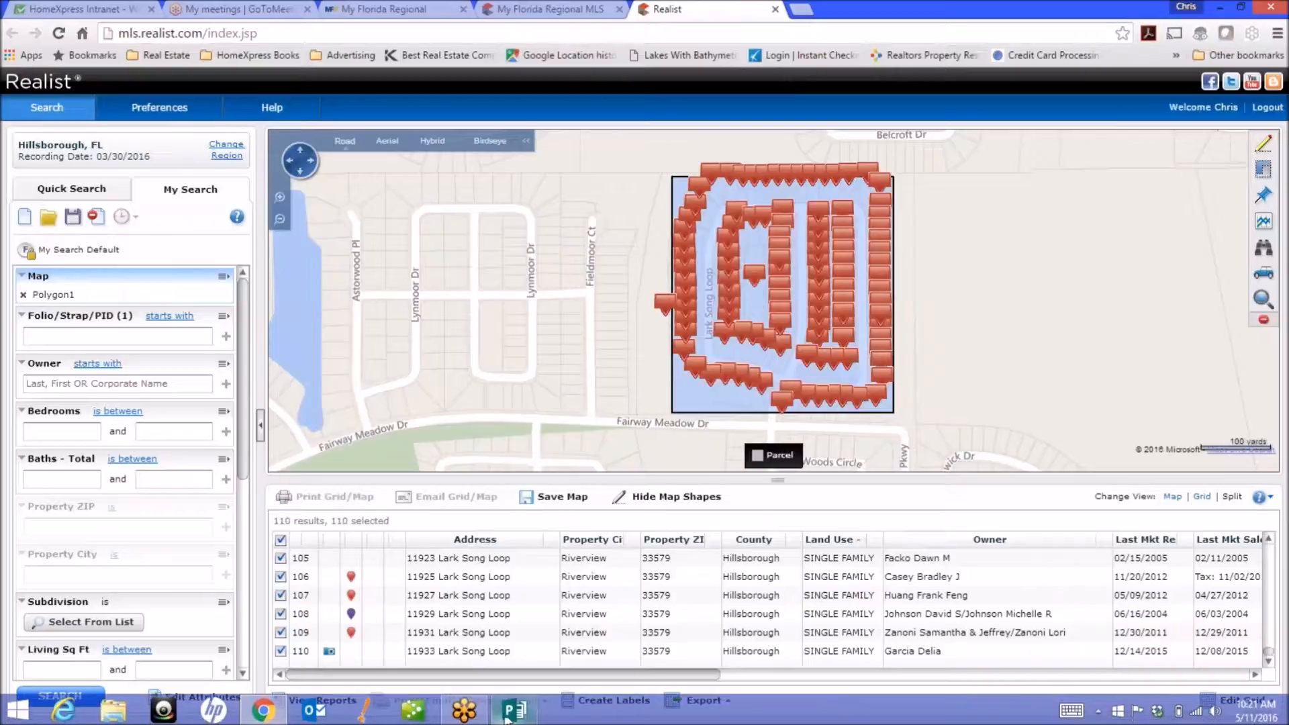
pyautogui.click(508, 715)
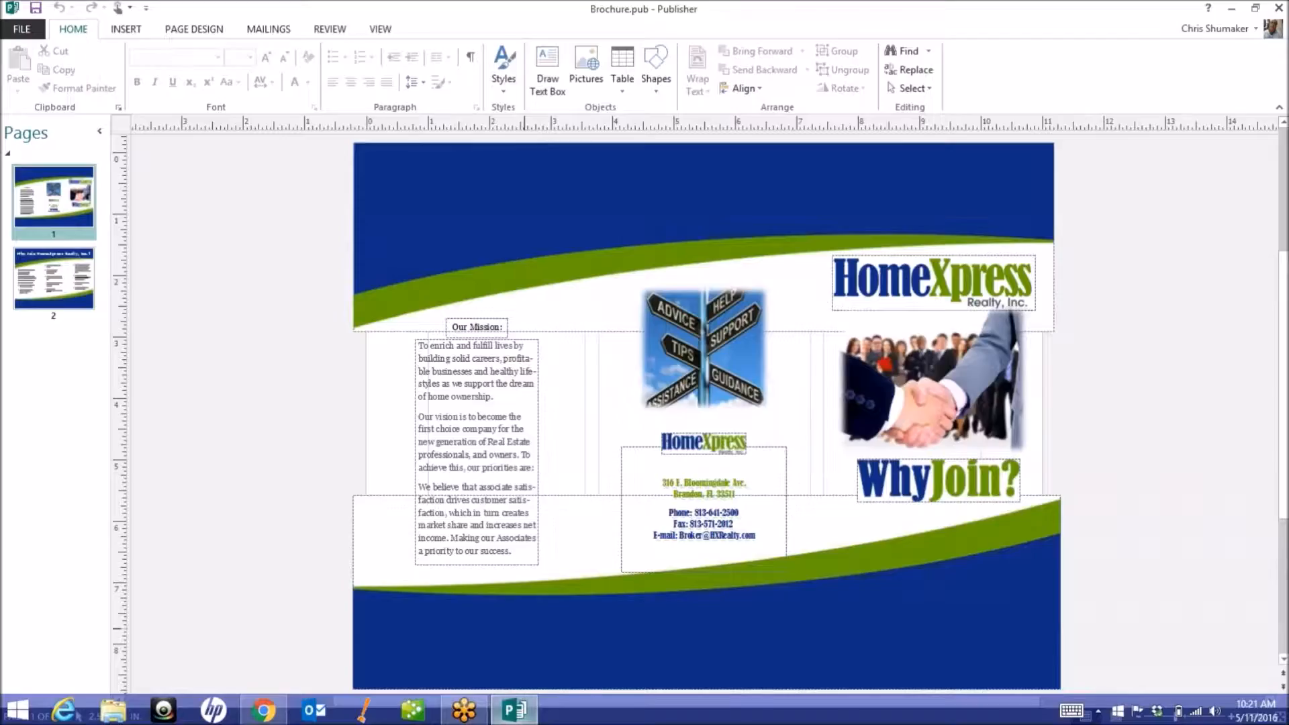
pyautogui.click(23, 30)
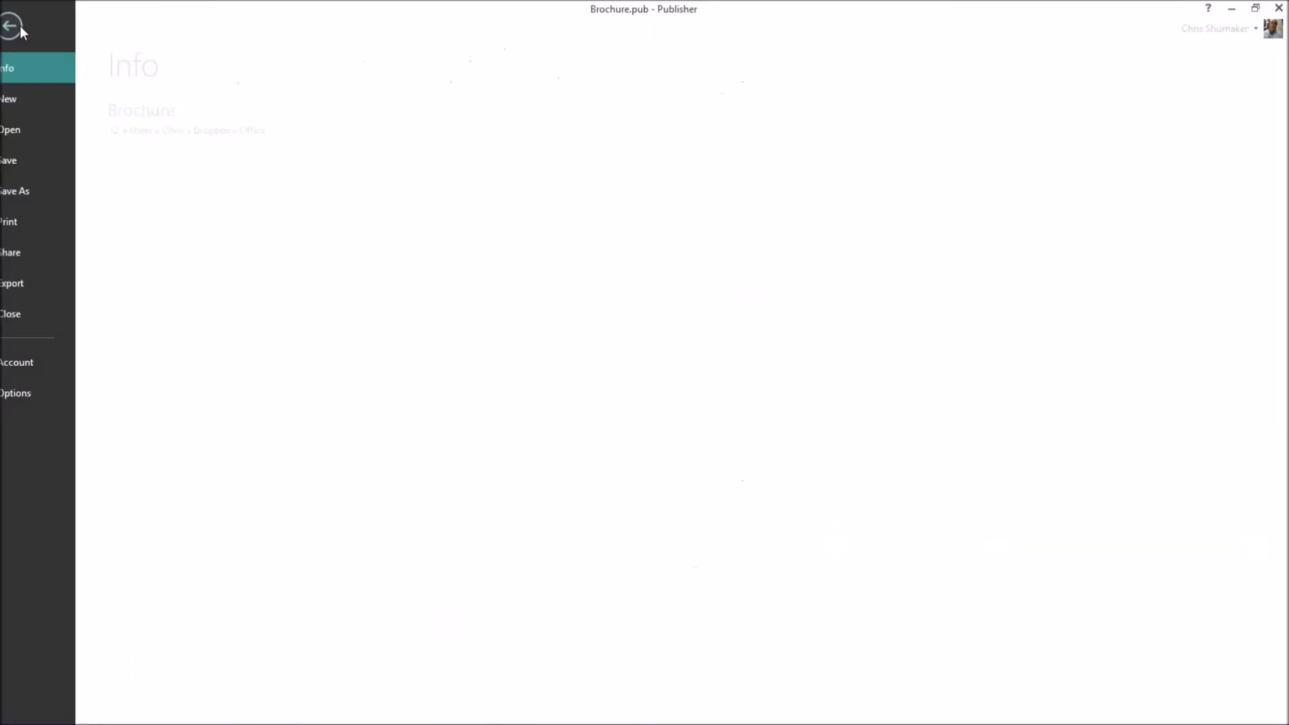
pyautogui.click(36, 131)
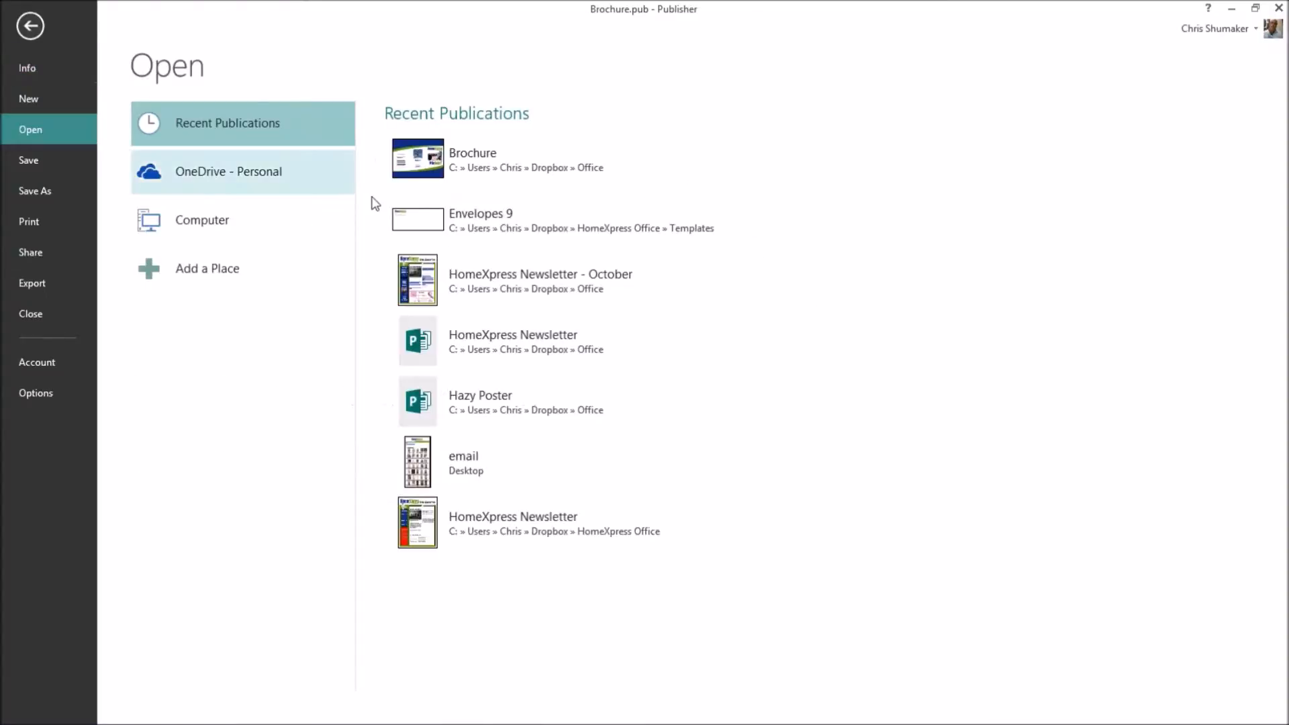
pyautogui.click(433, 158)
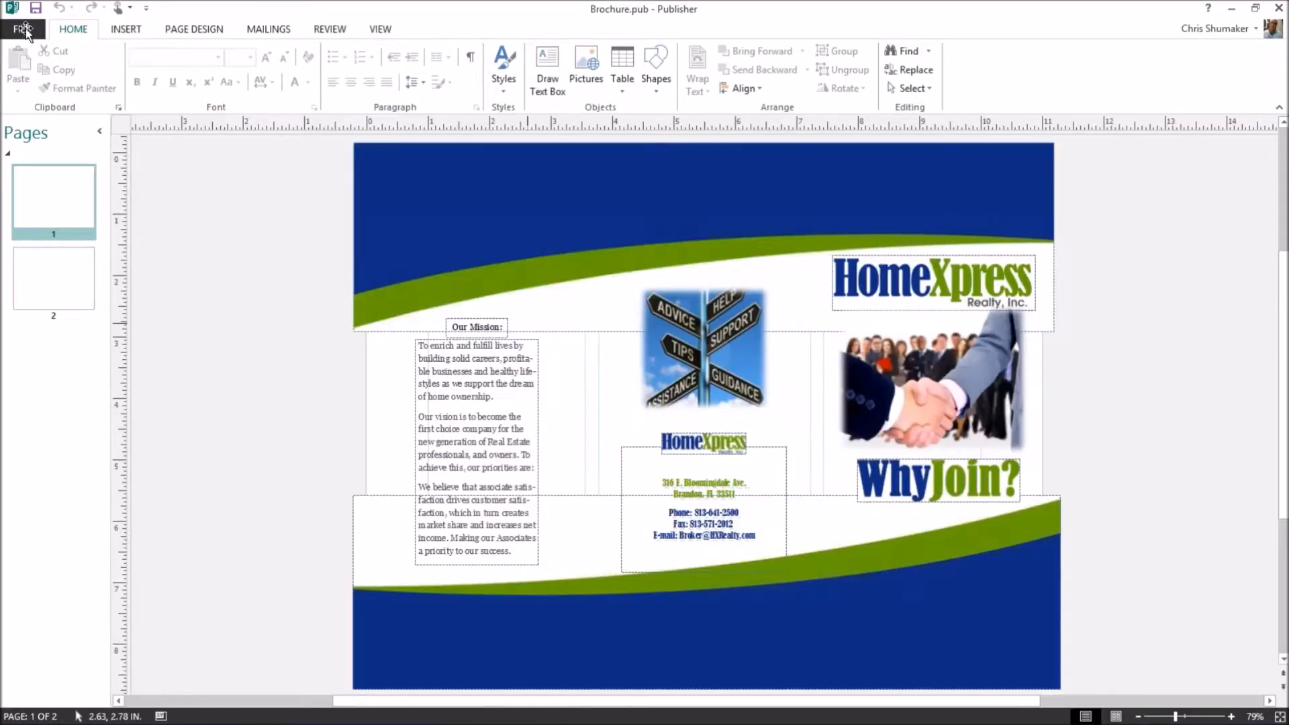
pyautogui.click(26, 28)
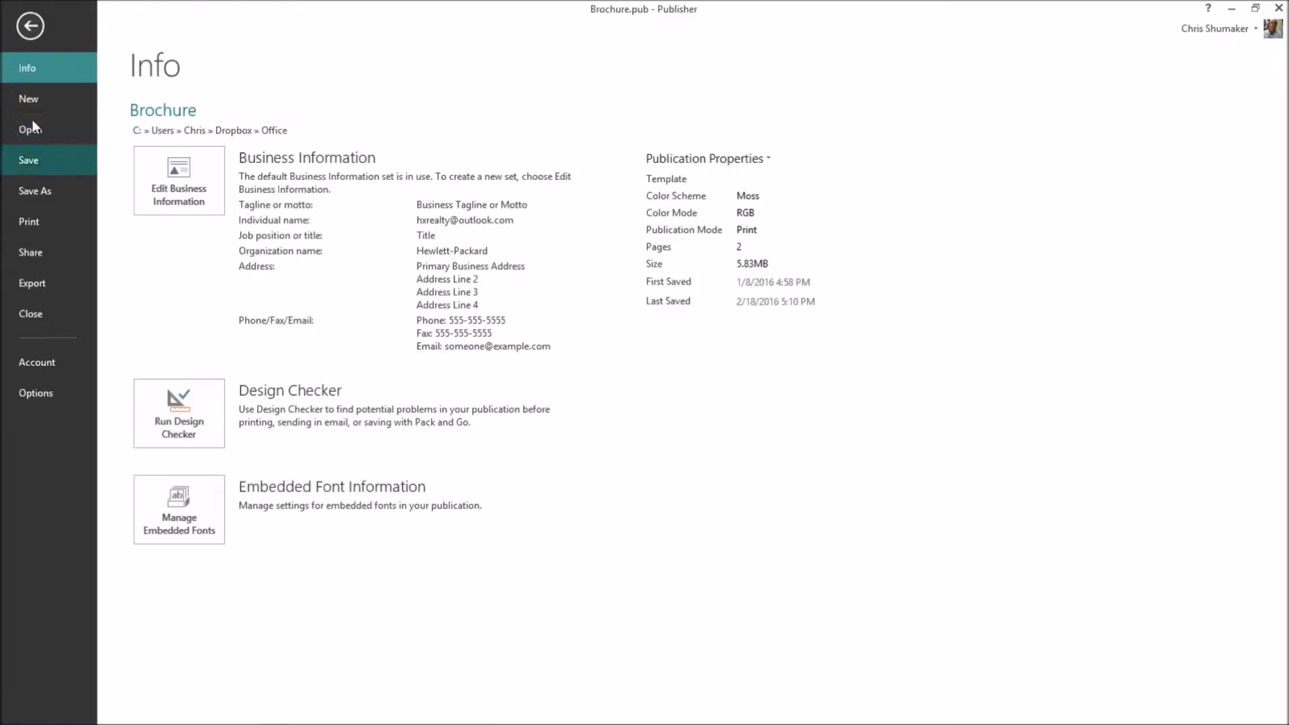
pyautogui.click(31, 101)
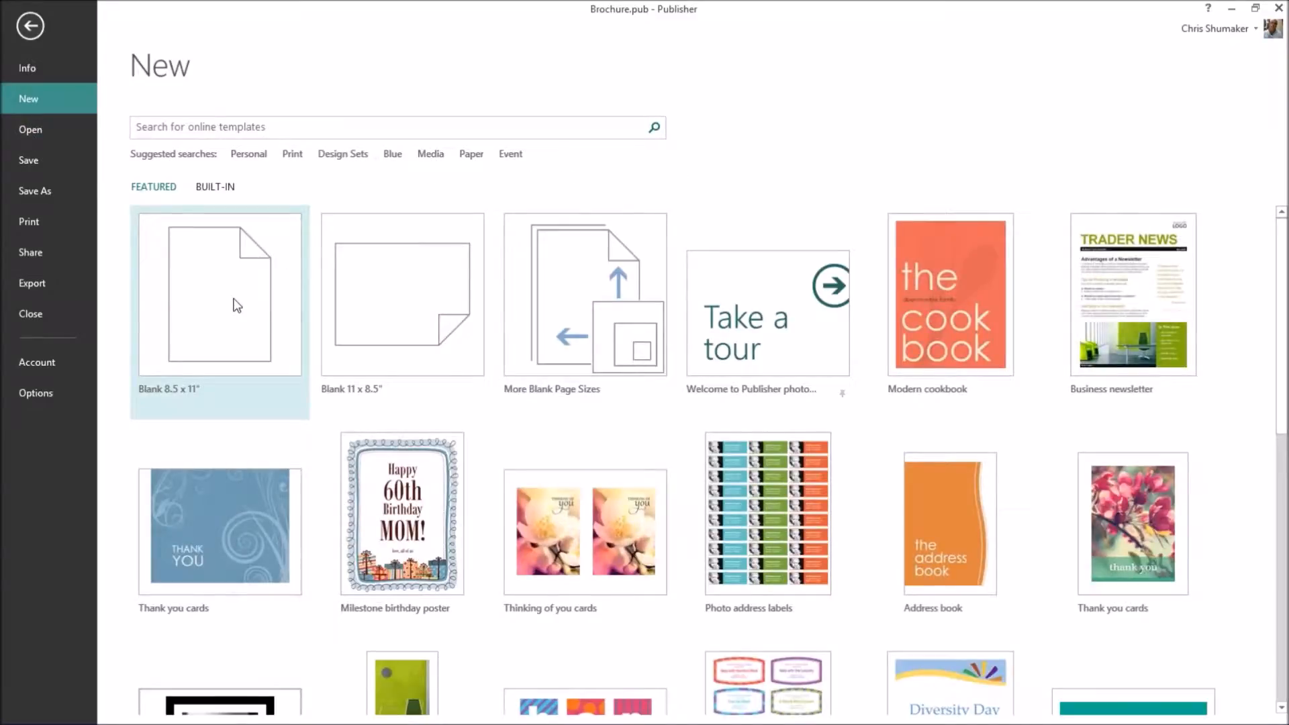
pyautogui.click(235, 305)
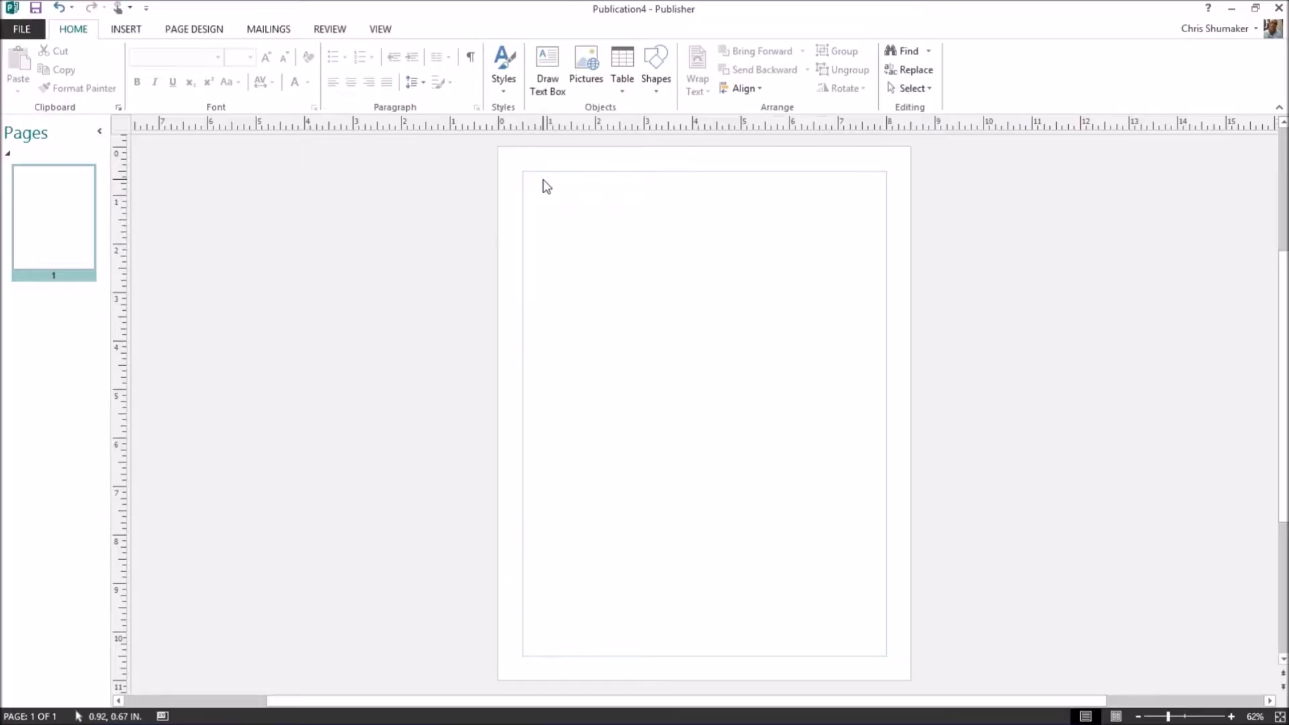
# Start a text box and set its font size to 26 pt.
pyautogui.write('gf')
pyautogui.moveTo(540, 180); pyautogui.dragTo(483, 179)
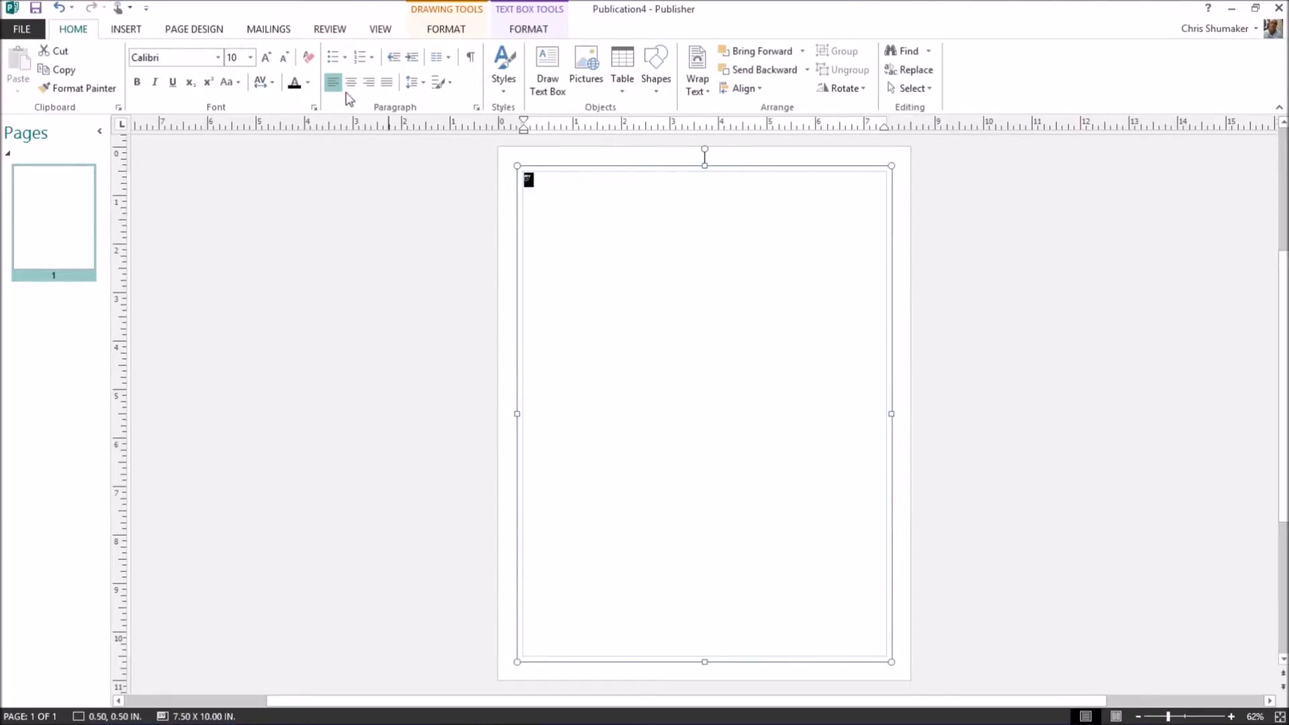
pyautogui.click(250, 57)
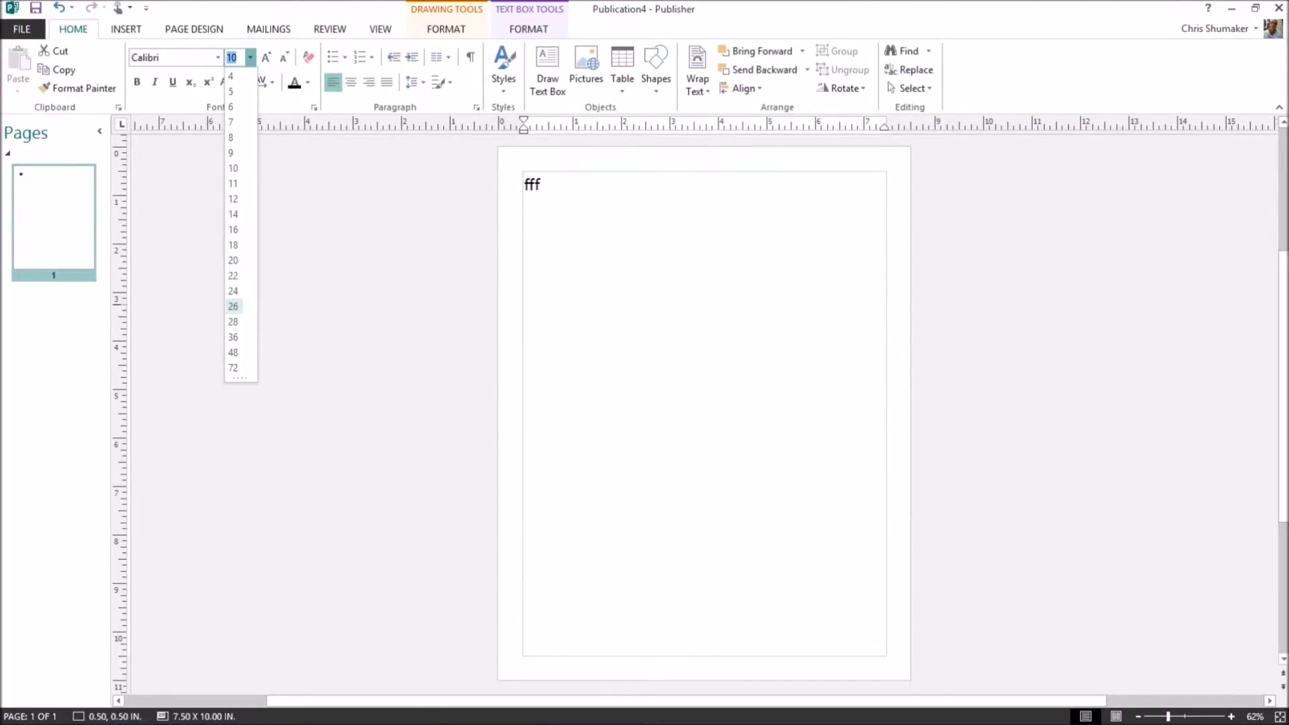
pyautogui.click(233, 306)
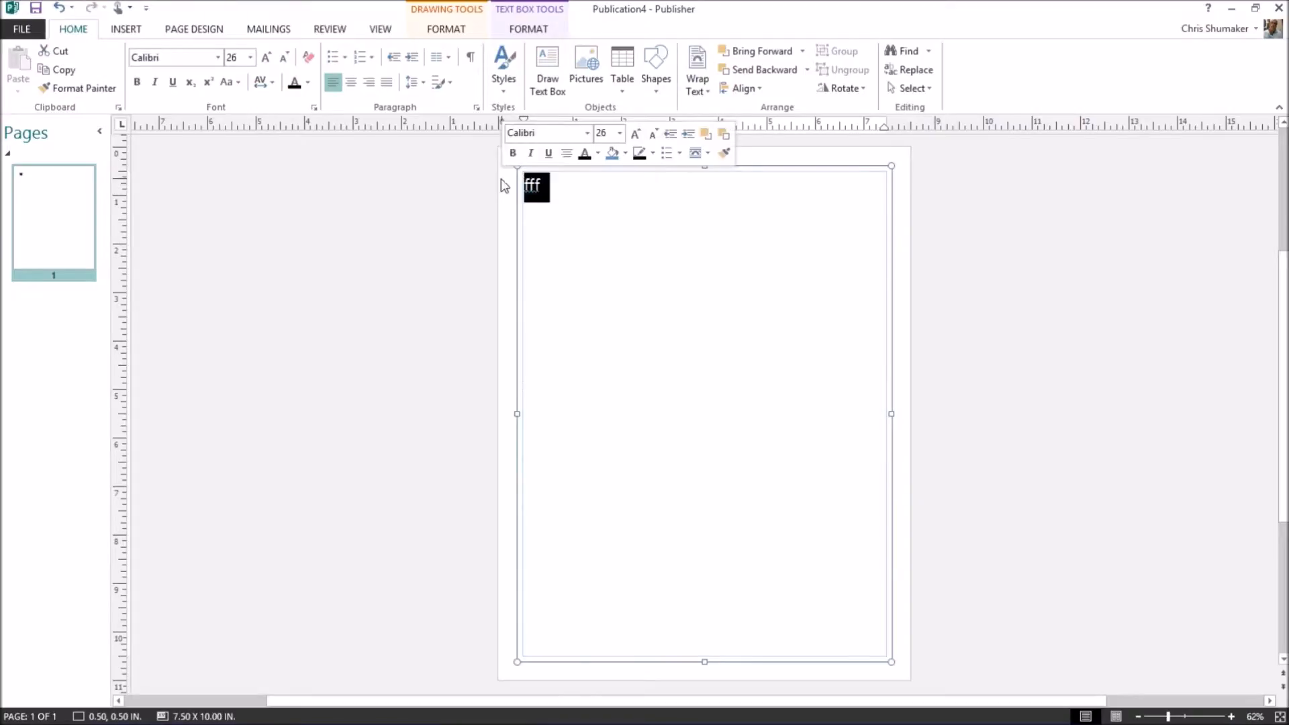
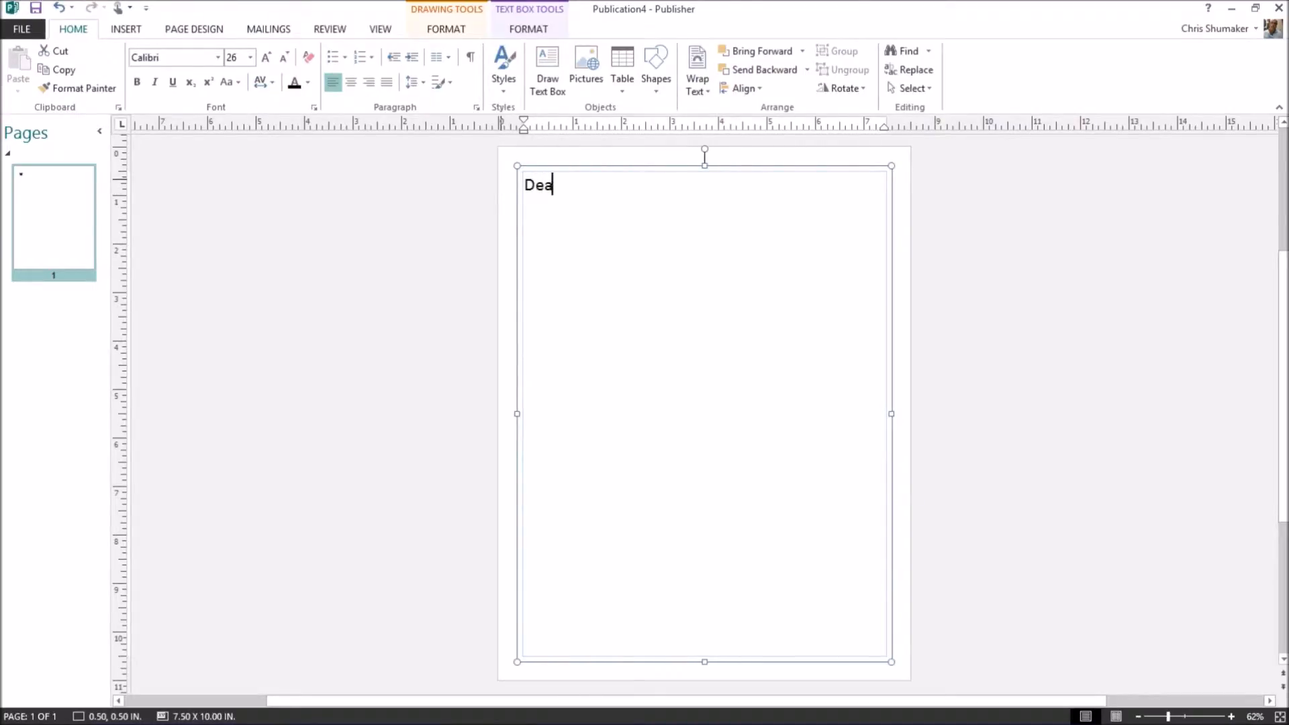
# Type 'Dear', the Summerfield sf-home sentence, 'Best Regards,' and the sender's name.
pyautogui.press('Return')
pyautogui.press('Return')
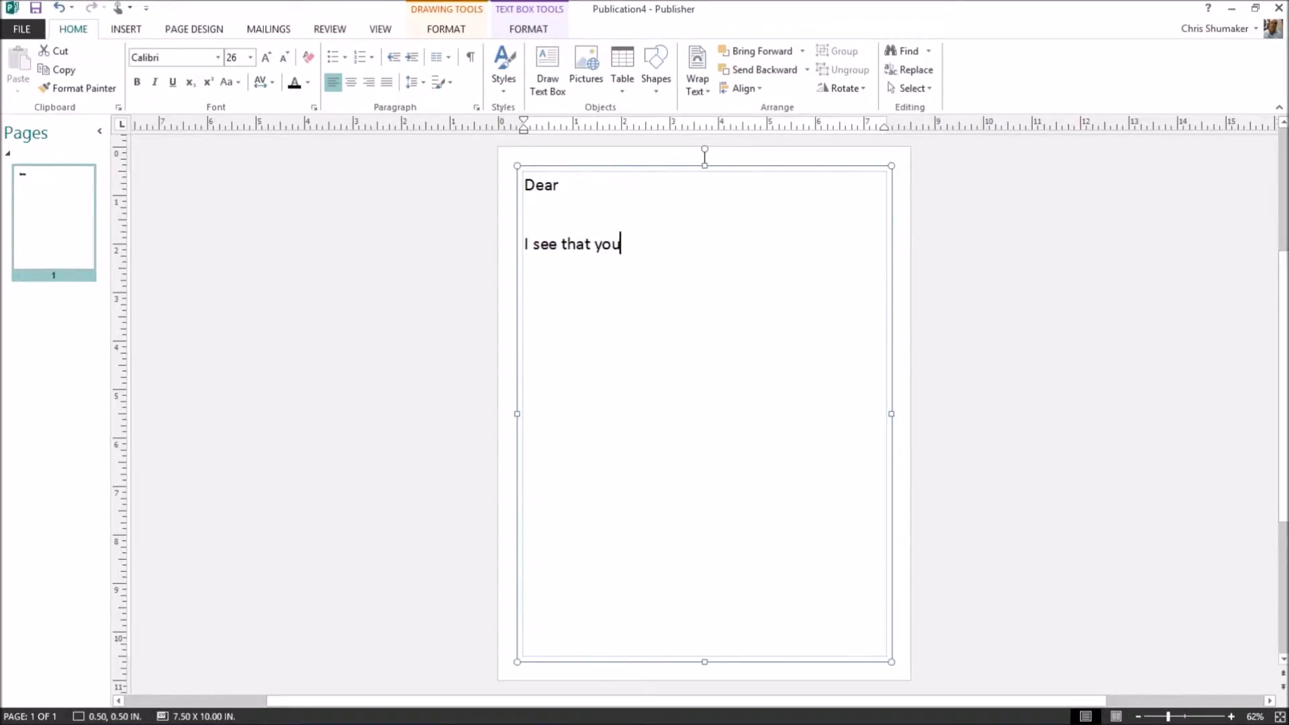
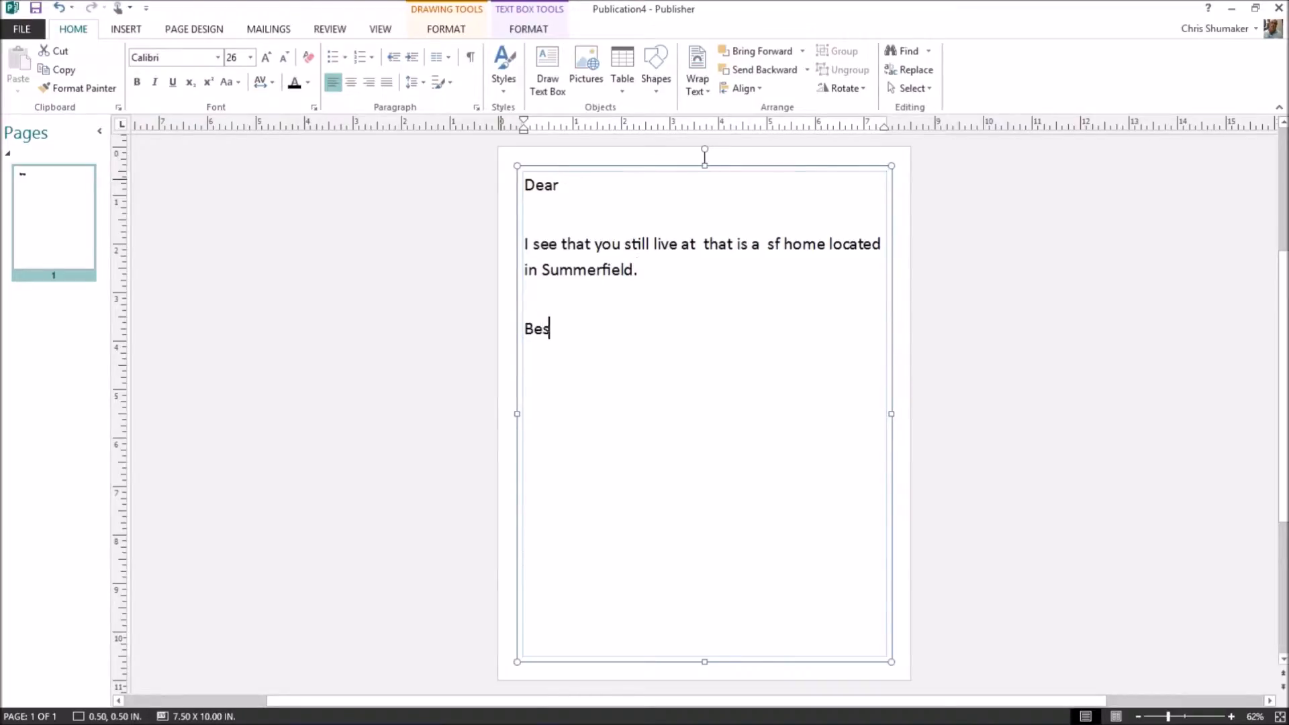
pyautogui.press('Return')
pyautogui.press('Return')
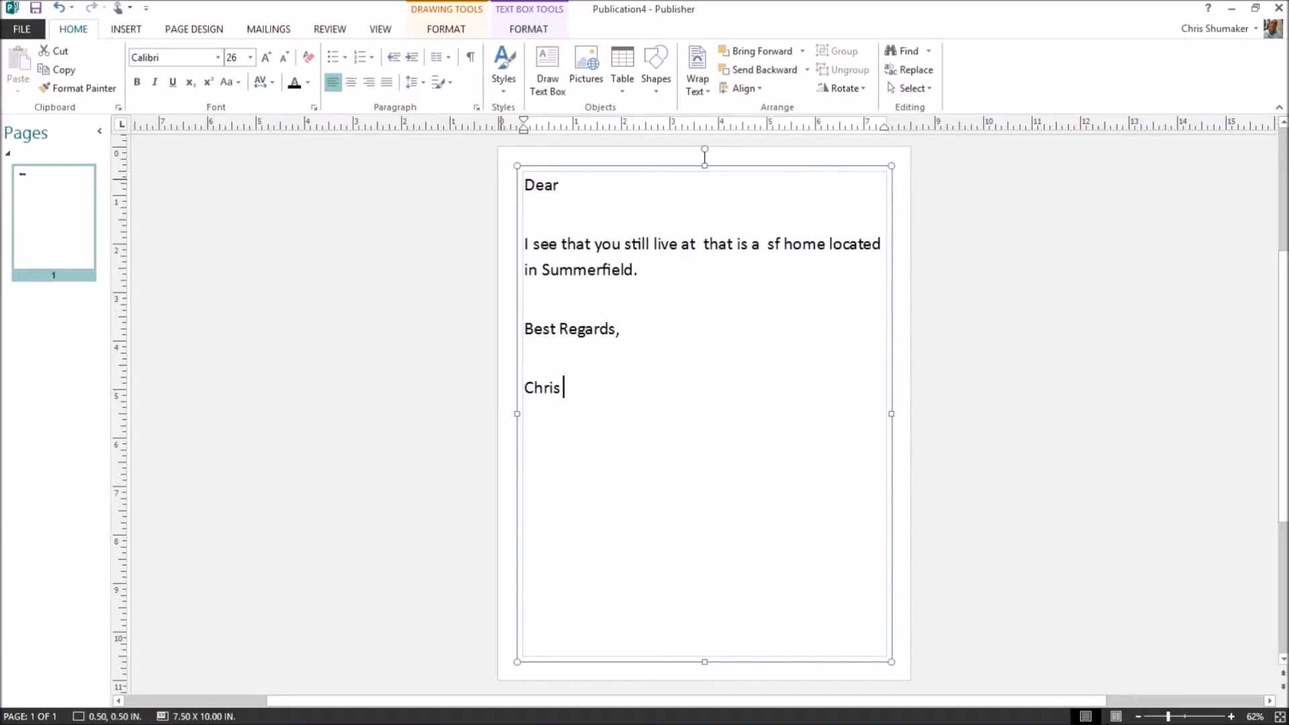
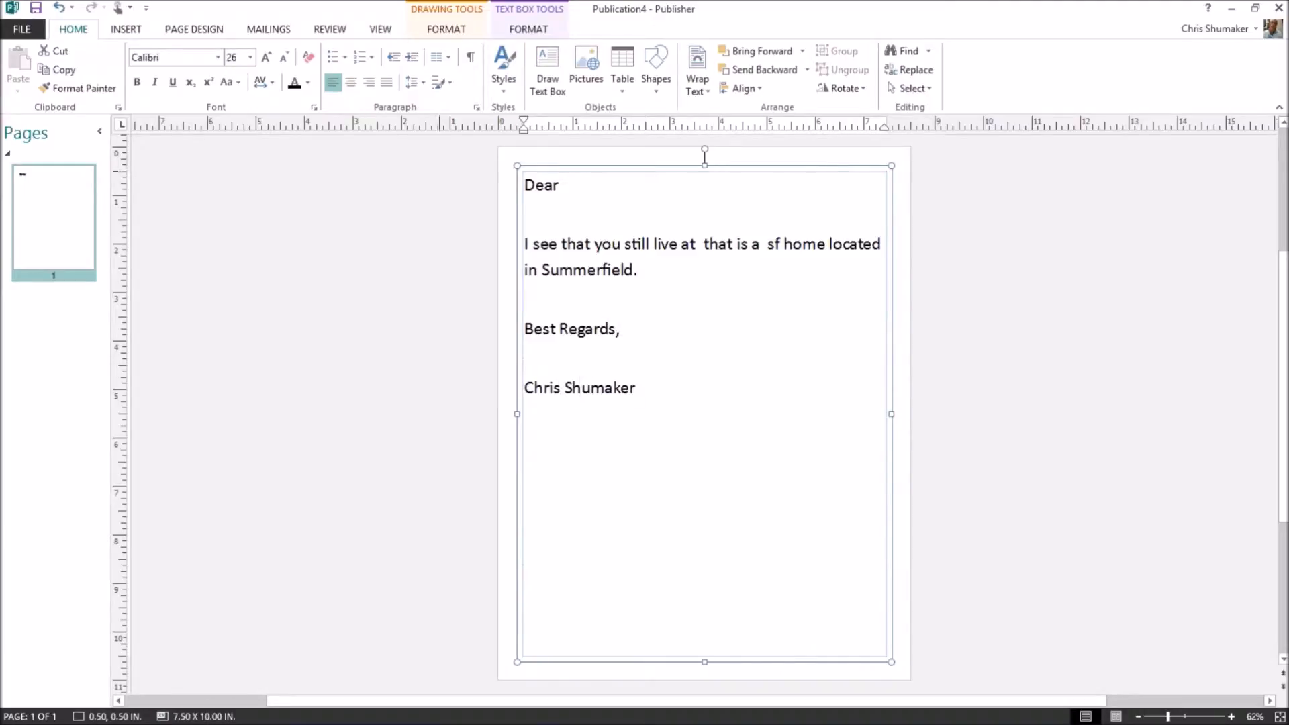
pyautogui.click(566, 185)
pyautogui.click(268, 30)
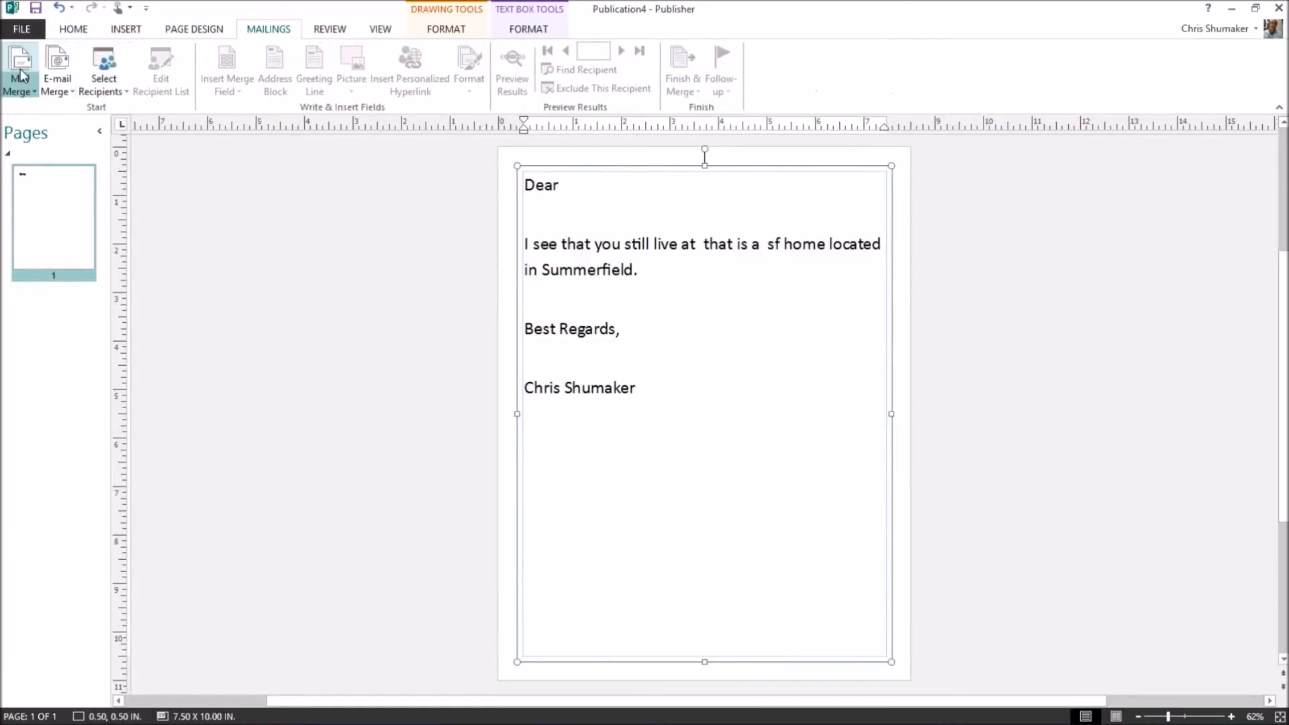
# Launch the step-by-step mail merge and open Client List from the Dropbox folder.
pyautogui.click(24, 93)
pyautogui.click(47, 127)
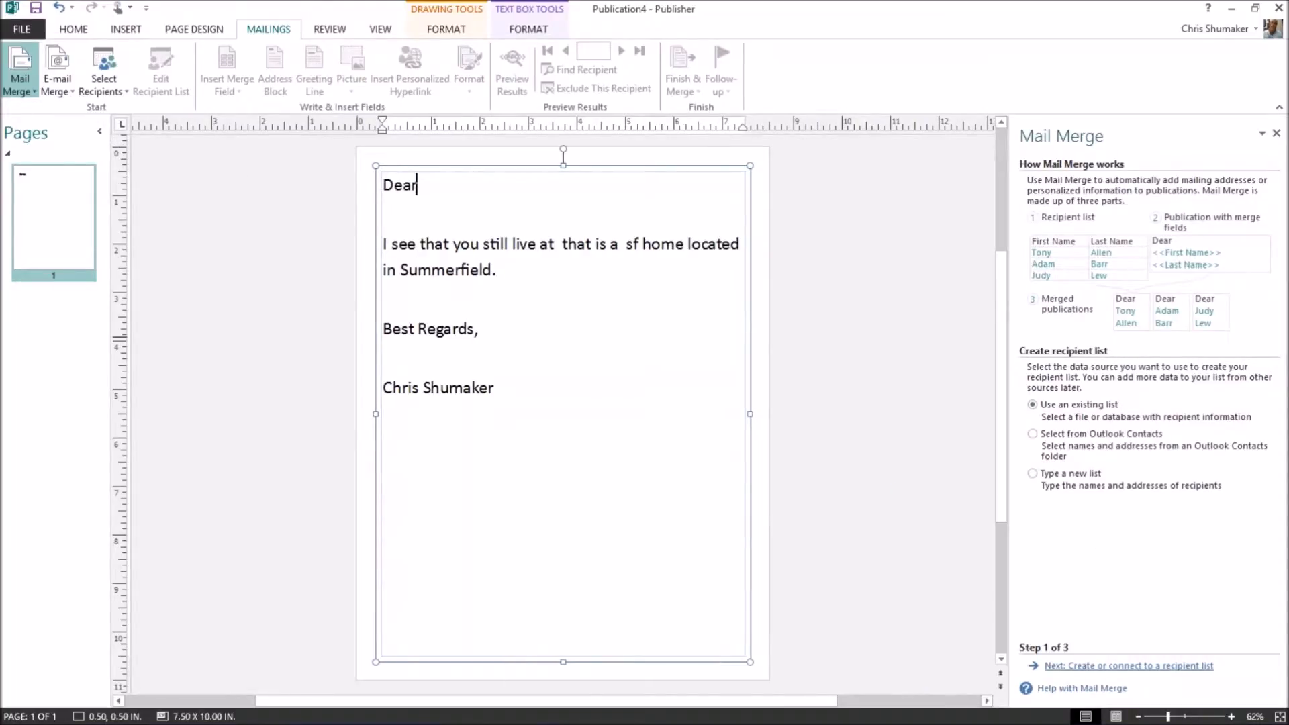
pyautogui.click(1106, 666)
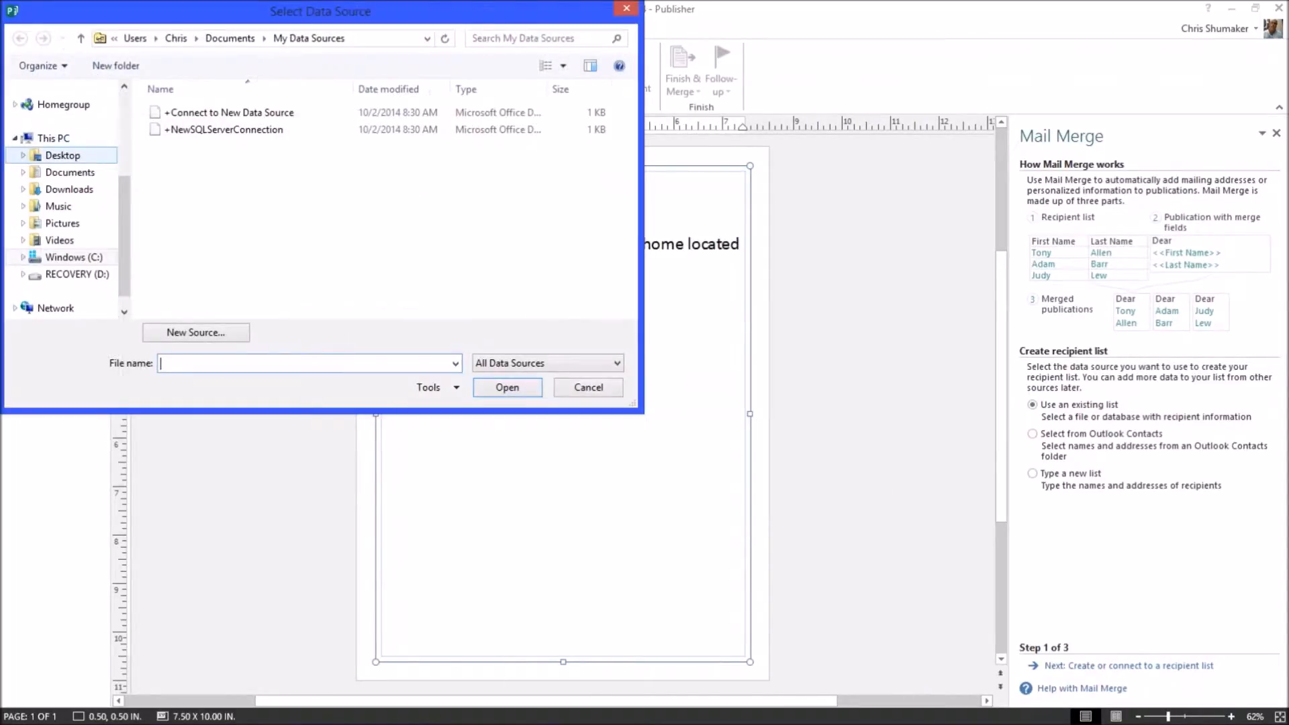
pyautogui.scroll(3, 67, 194)
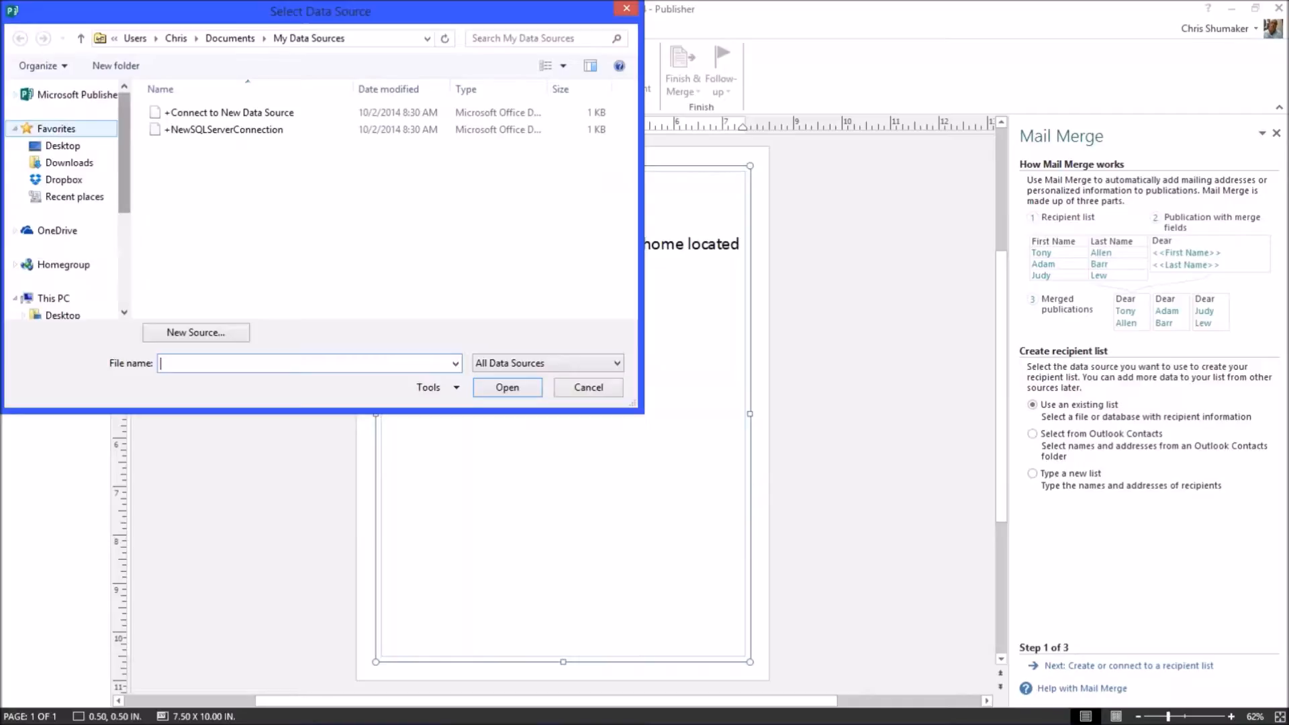
pyautogui.click(64, 180)
pyautogui.doubleClick(190, 299)
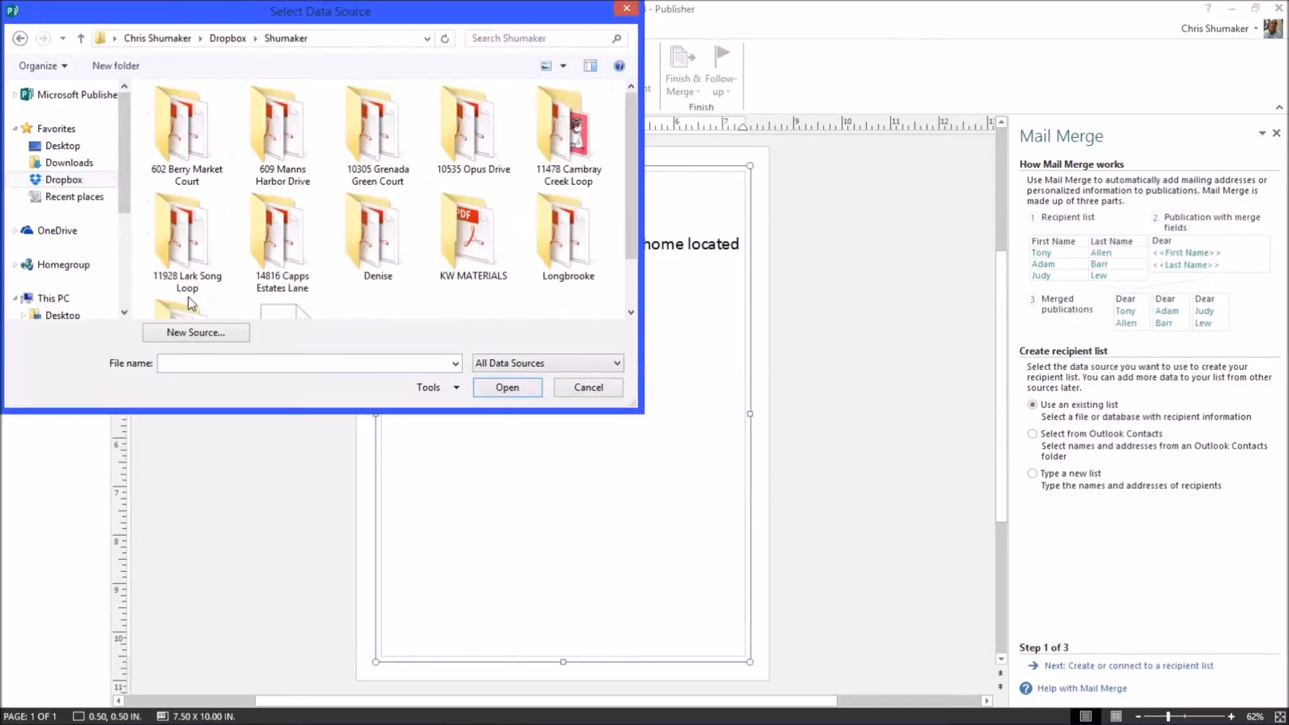
pyautogui.scroll(-1, 315, 279)
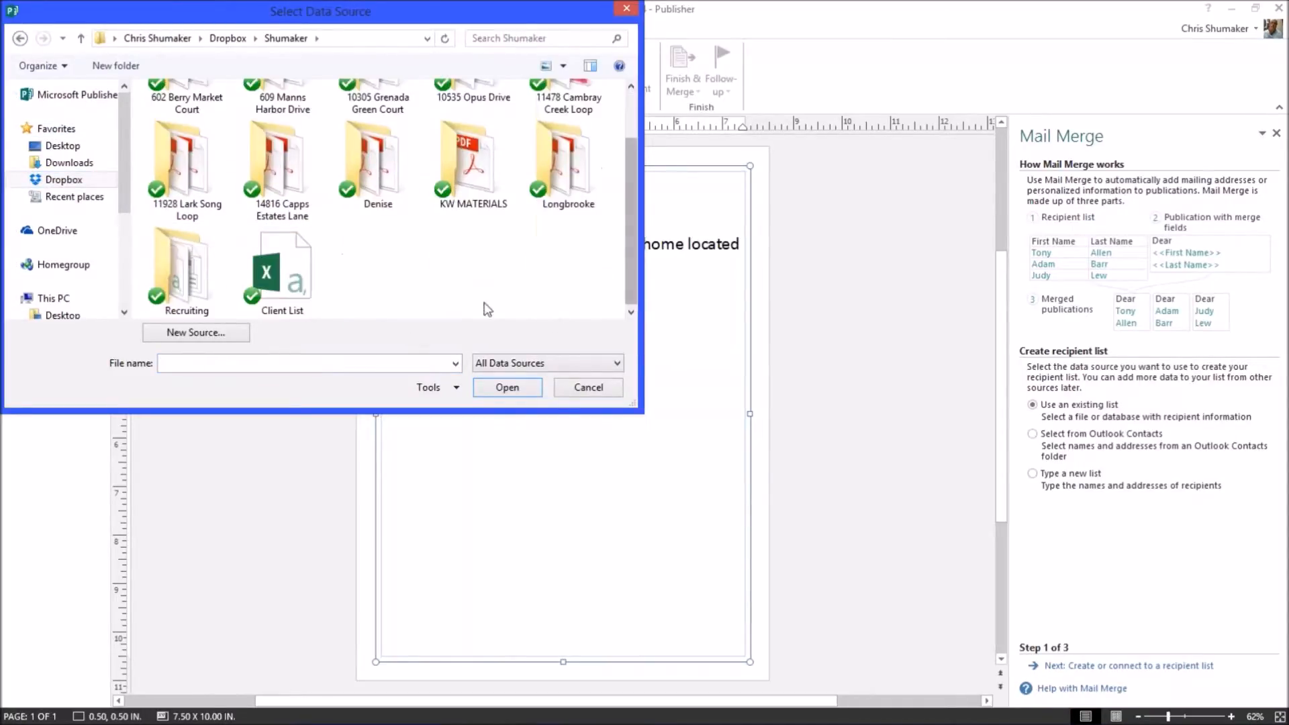
pyautogui.doubleClick(282, 274)
# Use comma separators and accept Client List.csv as the recipient list.
pyautogui.click(280, 183)
pyautogui.click(361, 247)
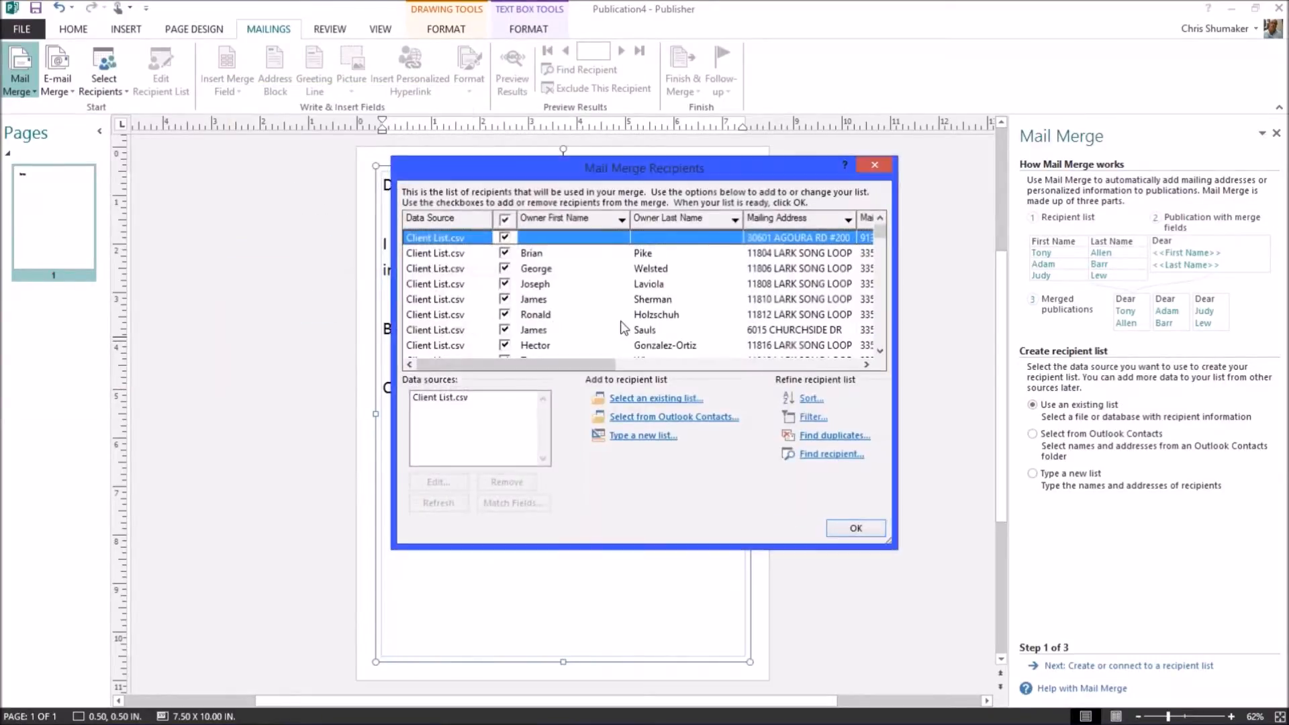
pyautogui.click(465, 396)
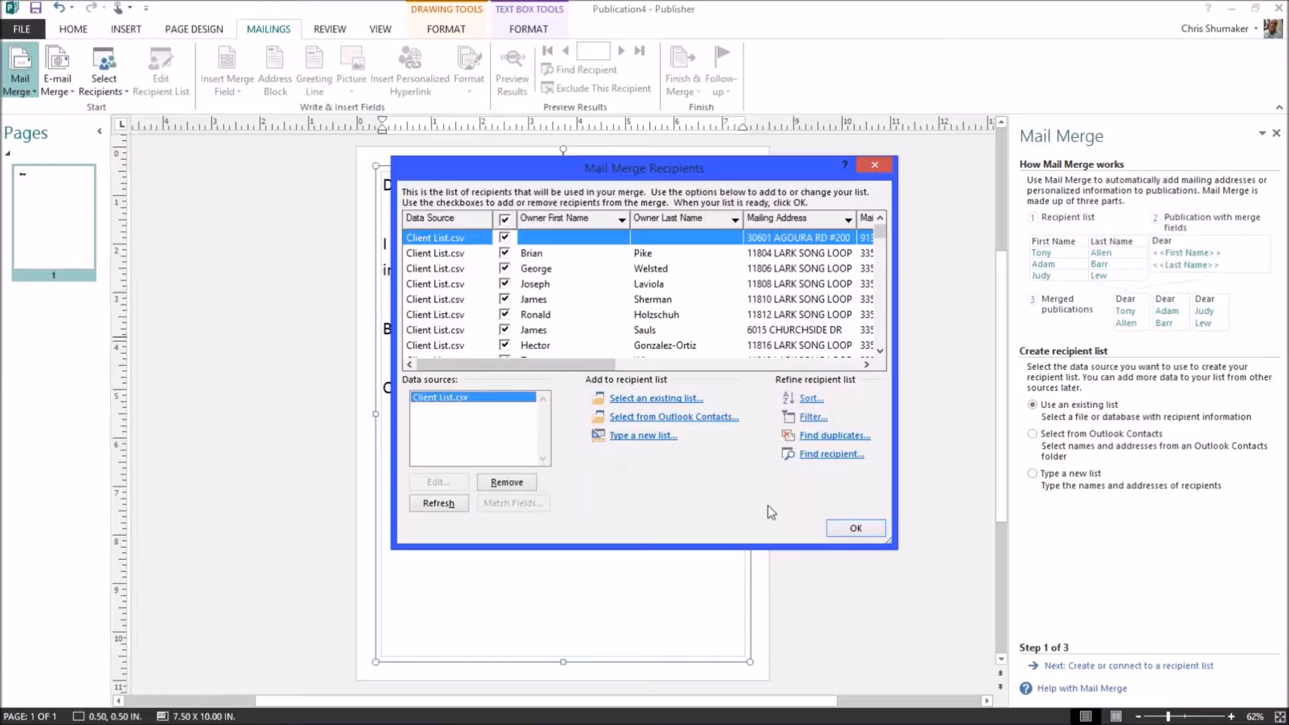
pyautogui.click(855, 529)
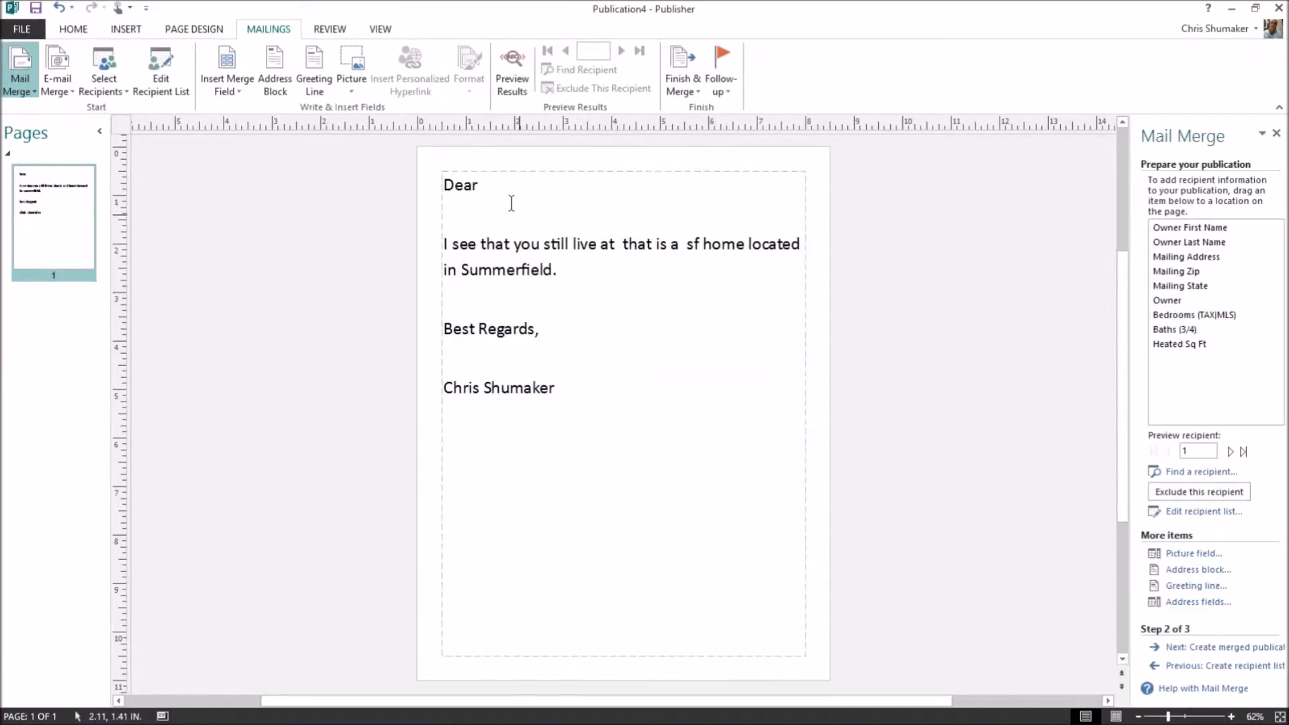
# Merge «Owner First Name» after 'Dear' with a comma, plus «Mailing Address» and «Heated Sq Ft» into the body sentence.
pyautogui.click(482, 181)
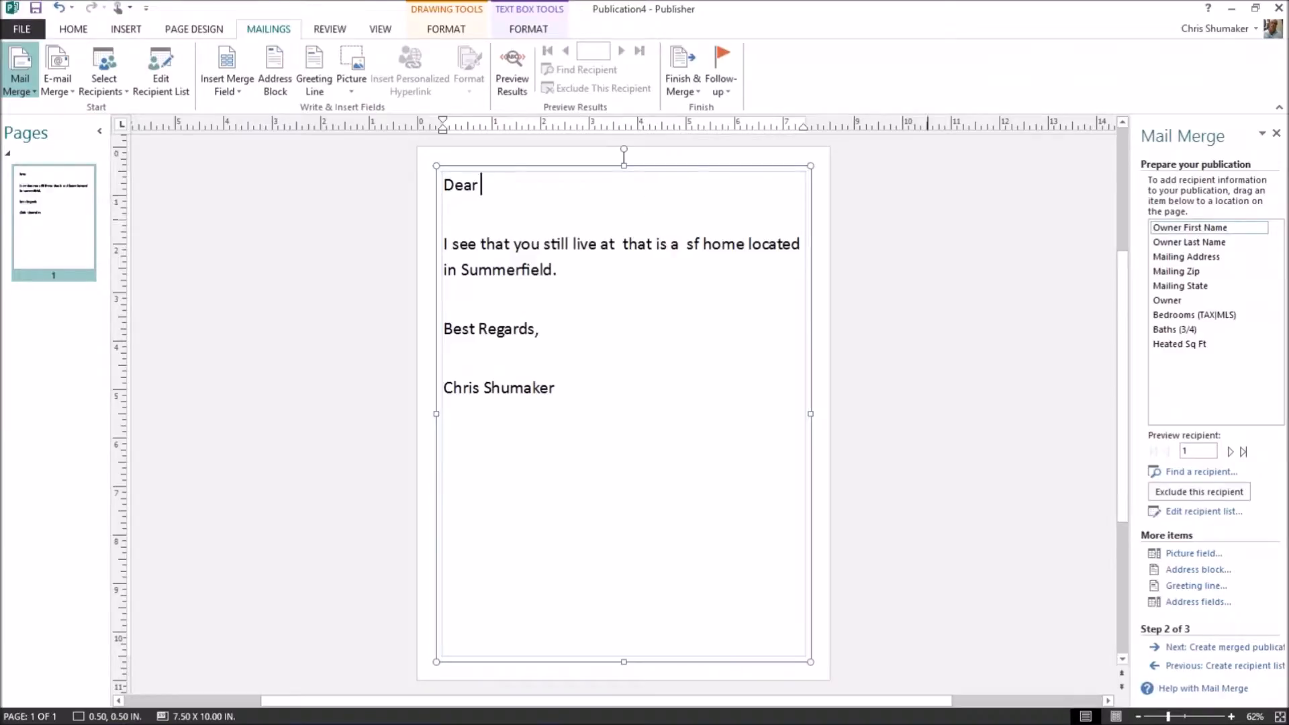
pyautogui.click(1189, 229)
pyautogui.write(',')
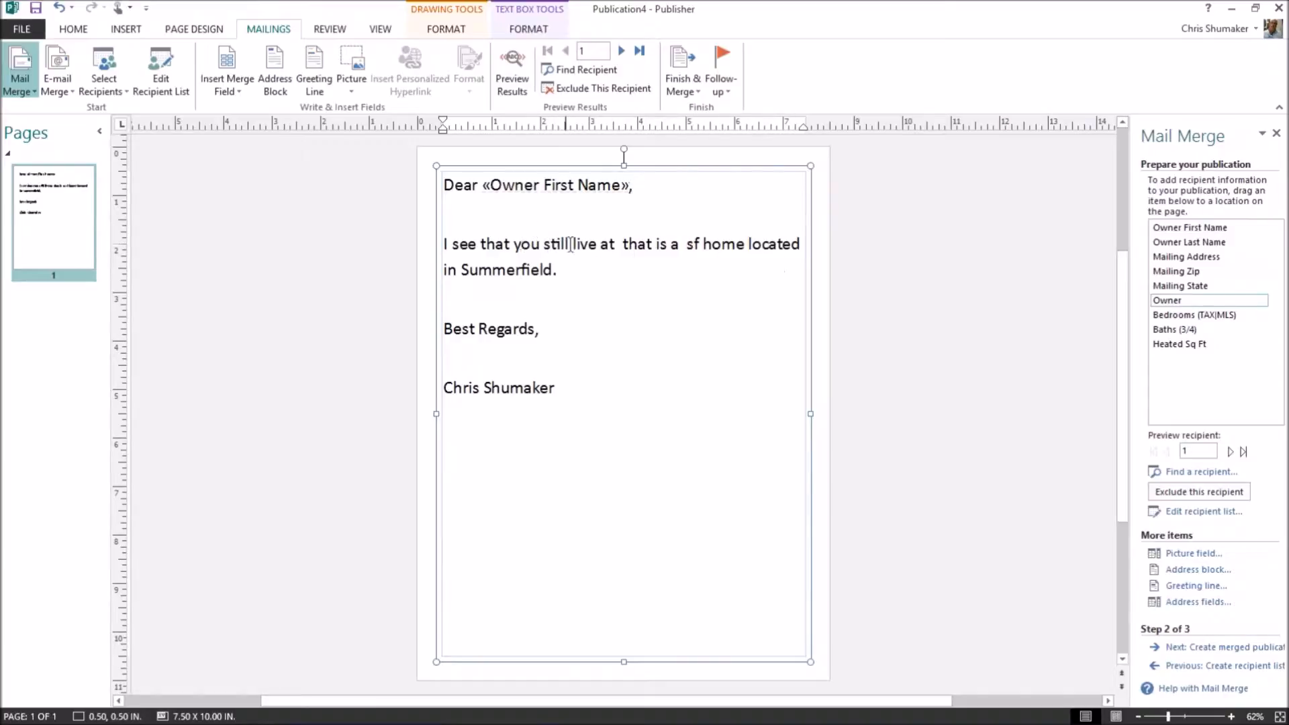
pyautogui.click(624, 243)
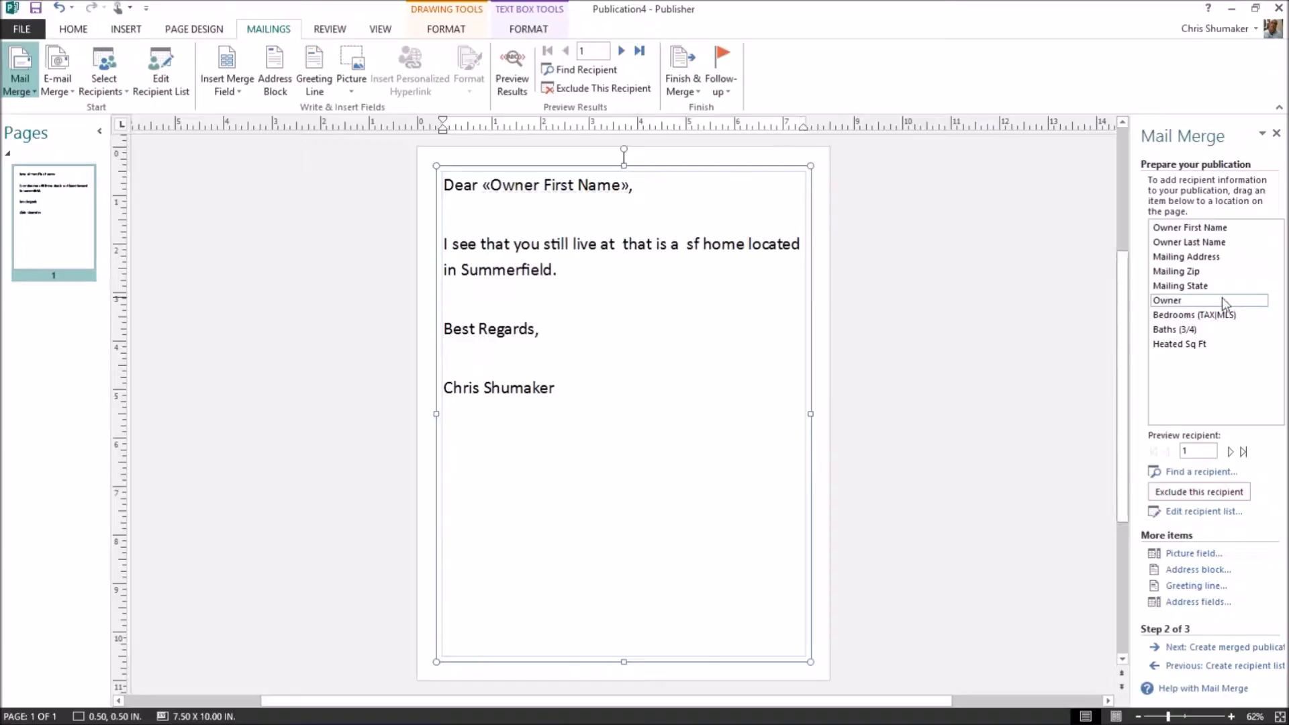
pyautogui.click(1187, 260)
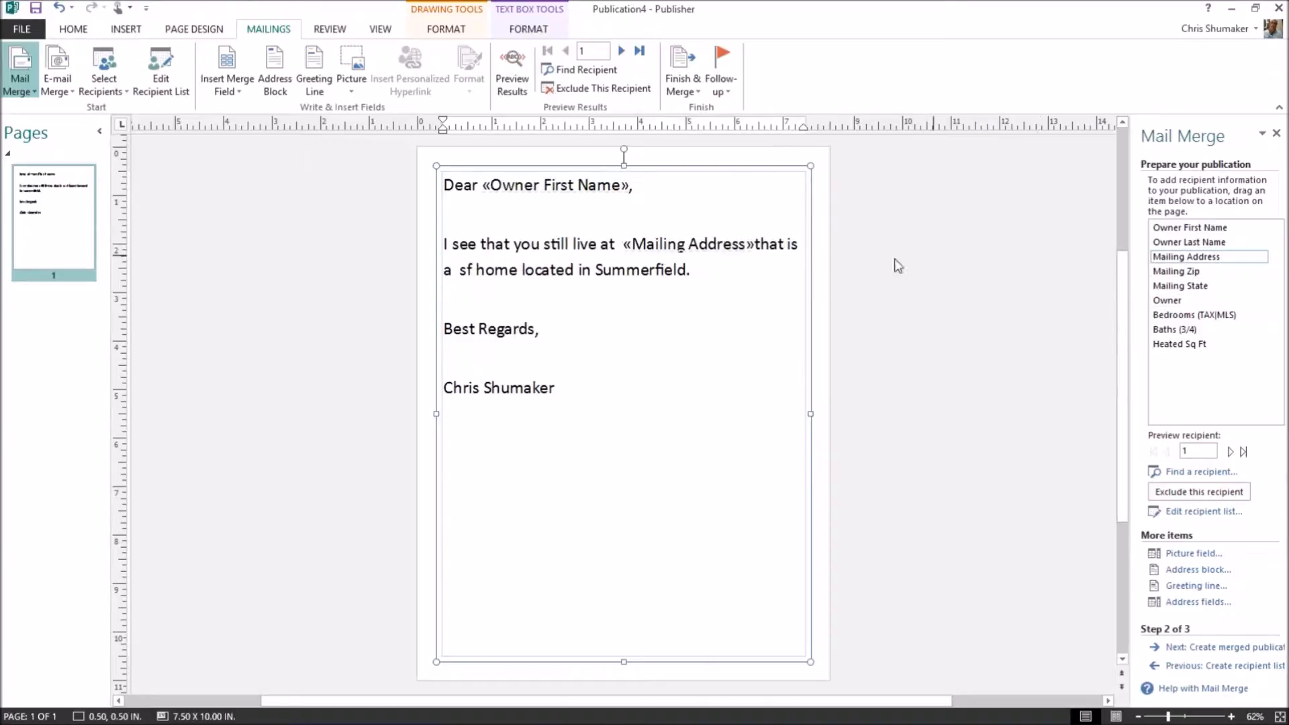
pyautogui.click(460, 265)
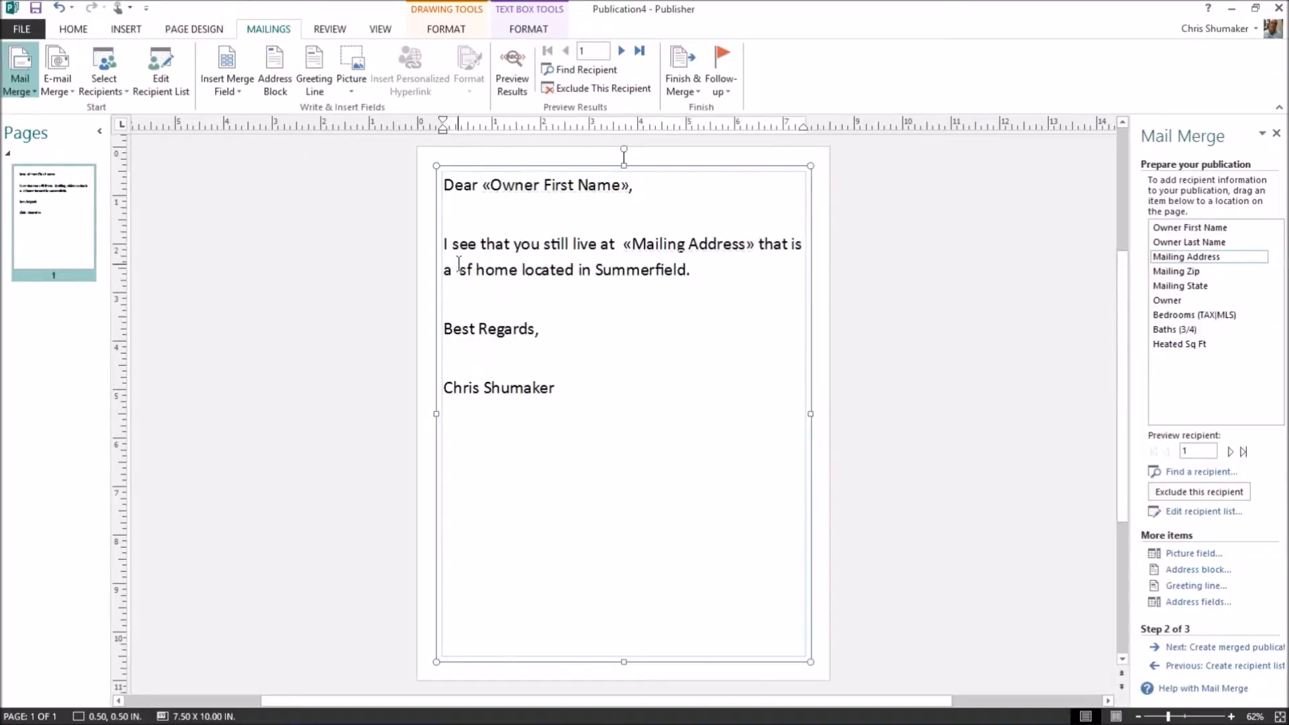
pyautogui.click(1176, 344)
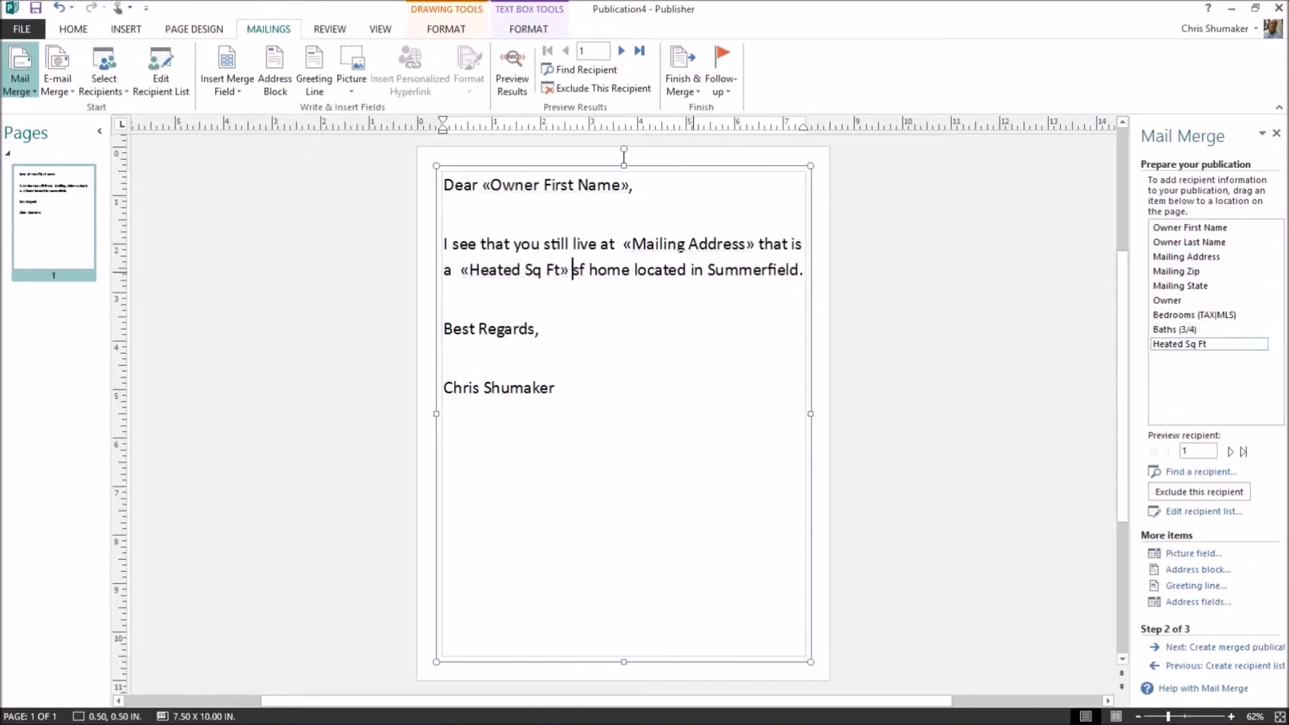
pyautogui.click(580, 327)
pyautogui.click(588, 391)
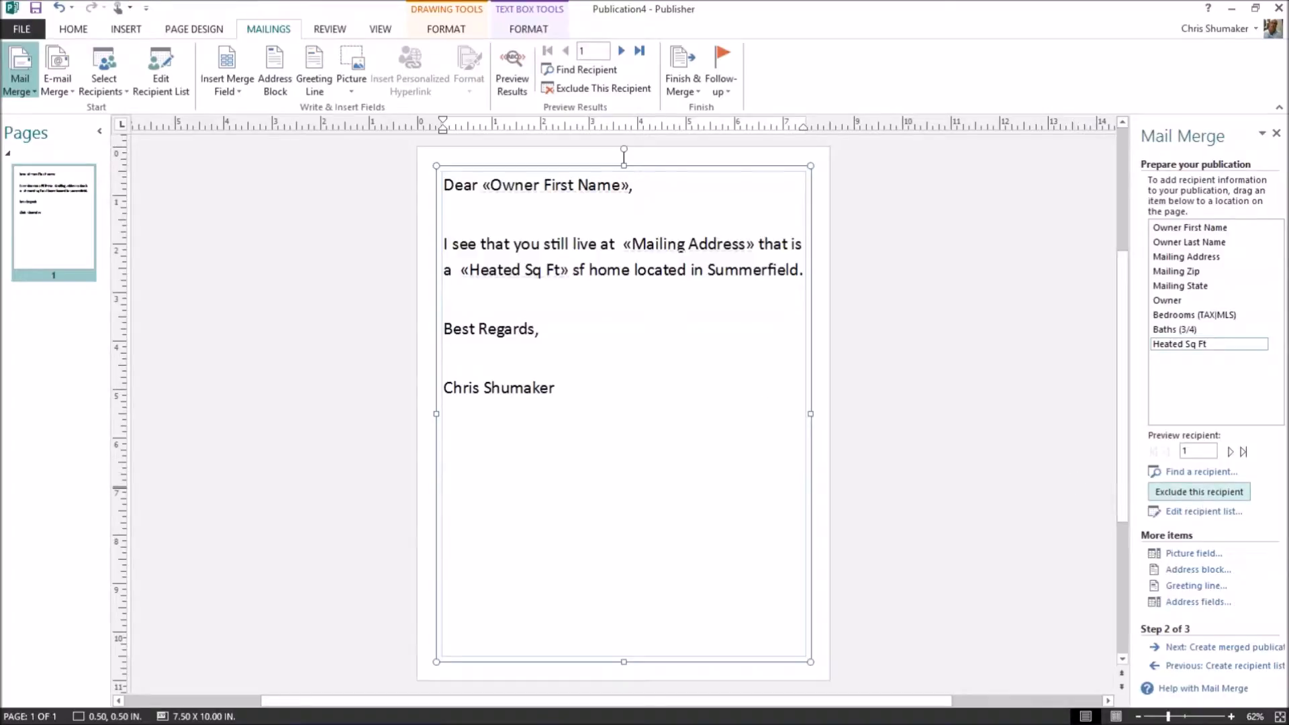
pyautogui.click(1231, 453)
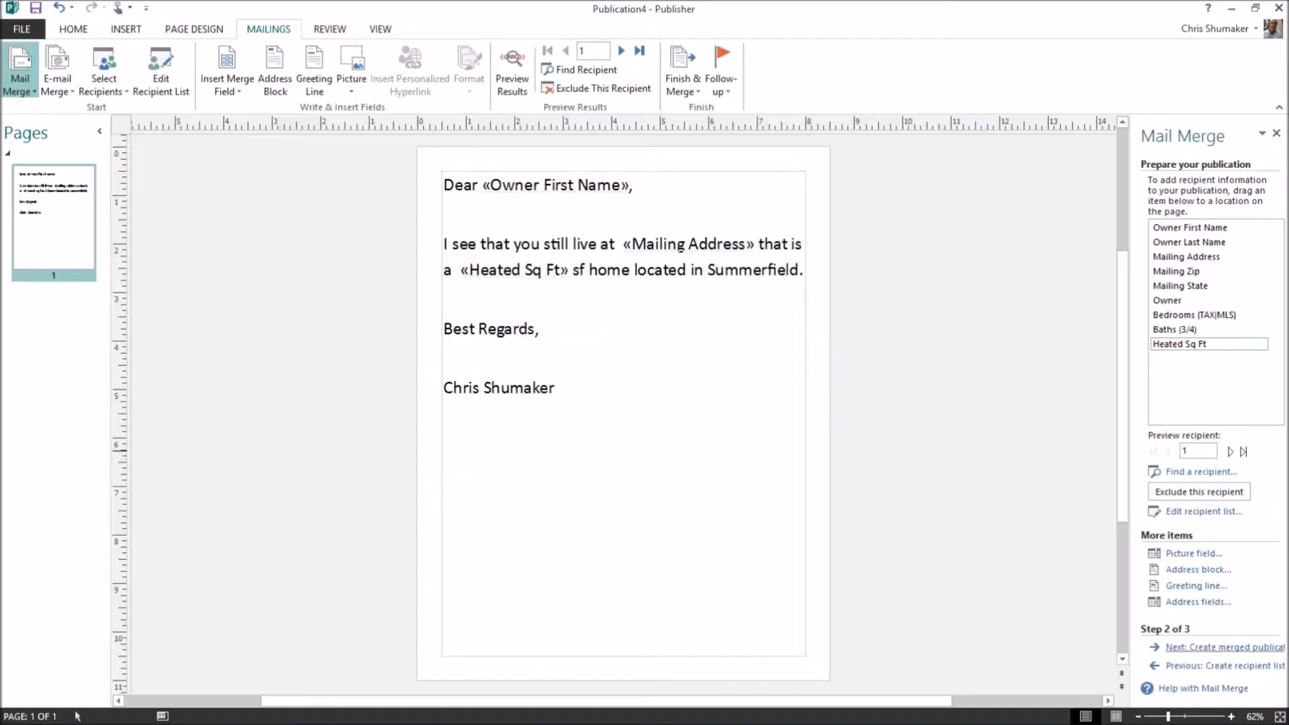
# Go to the create-merged-publications step and open the print preview of the 110 merged letters.
pyautogui.click(1208, 647)
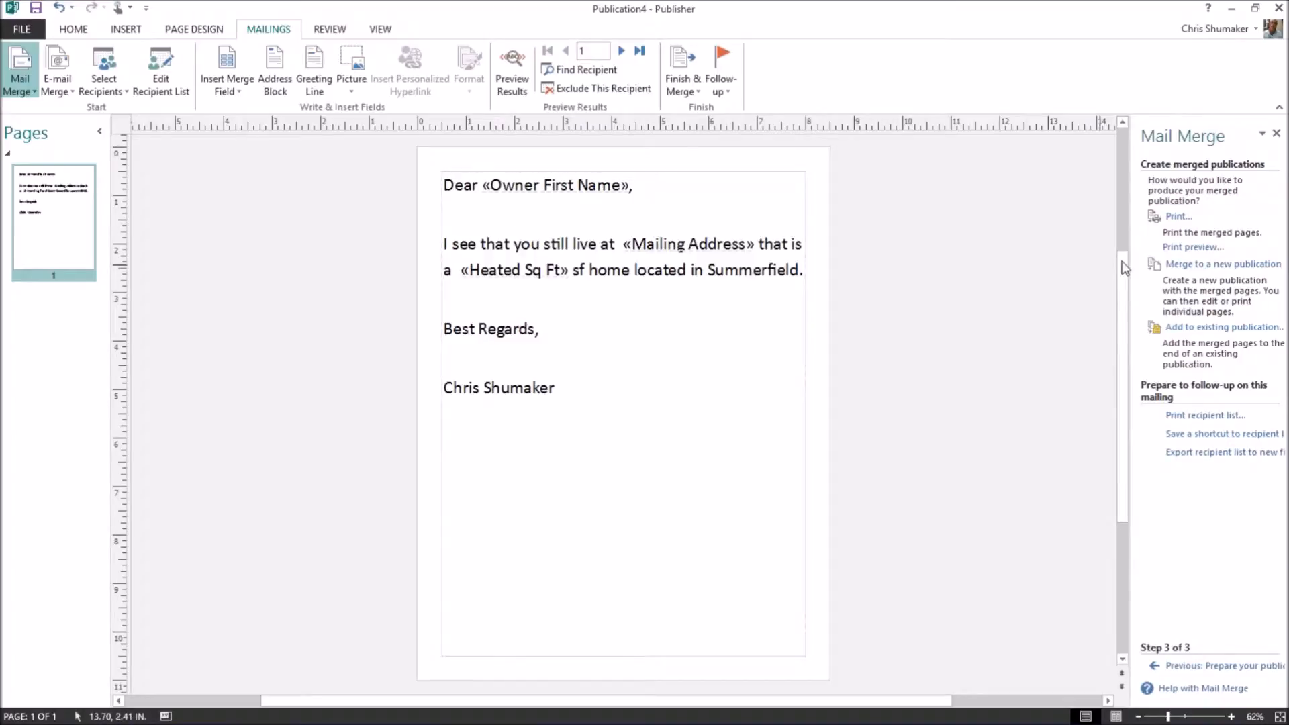
pyautogui.click(479, 189)
pyautogui.click(1176, 217)
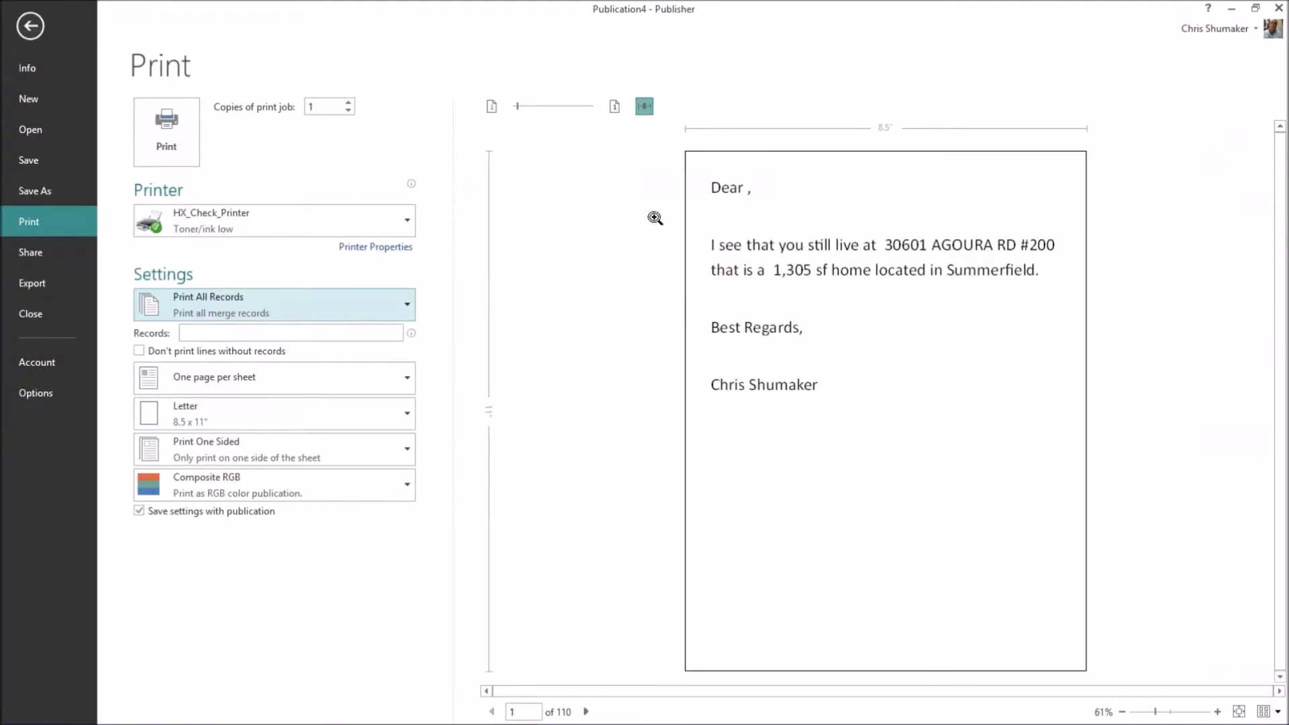
# Page through the merged letter previews up to record 9, then return to the letter's editing view.
pyautogui.click(586, 711)
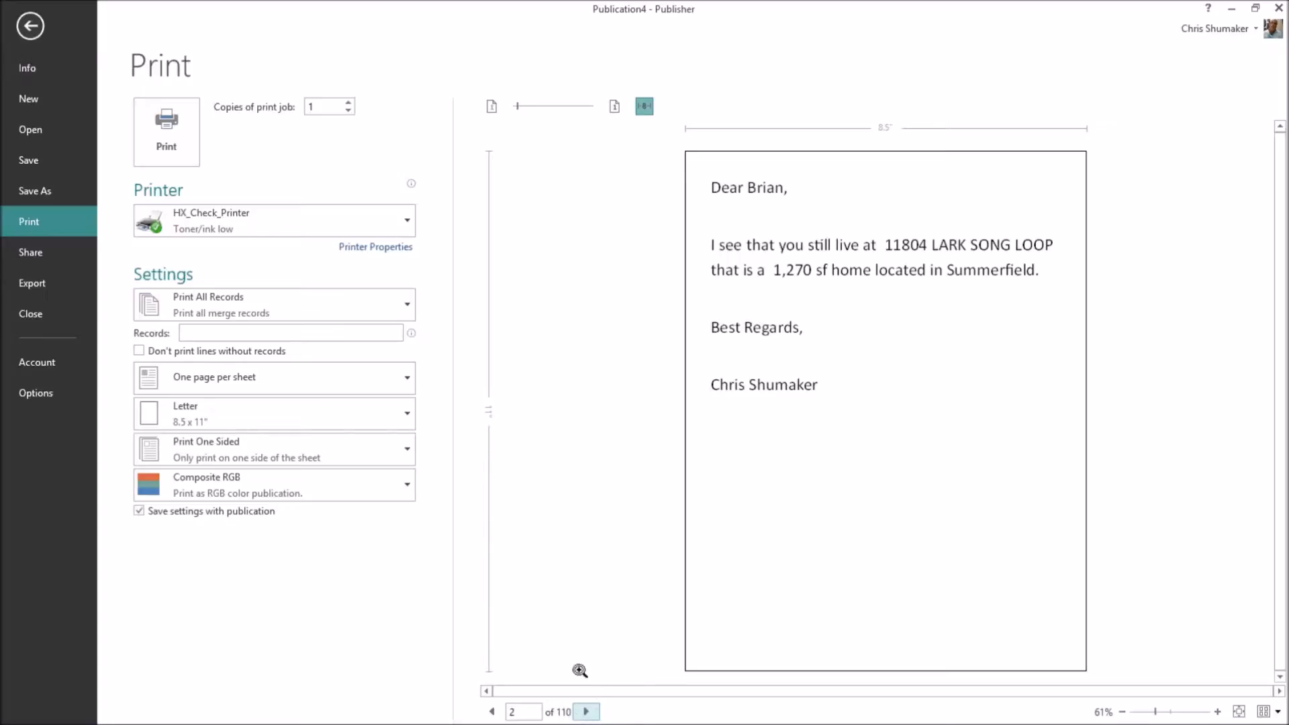
pyautogui.click(586, 713)
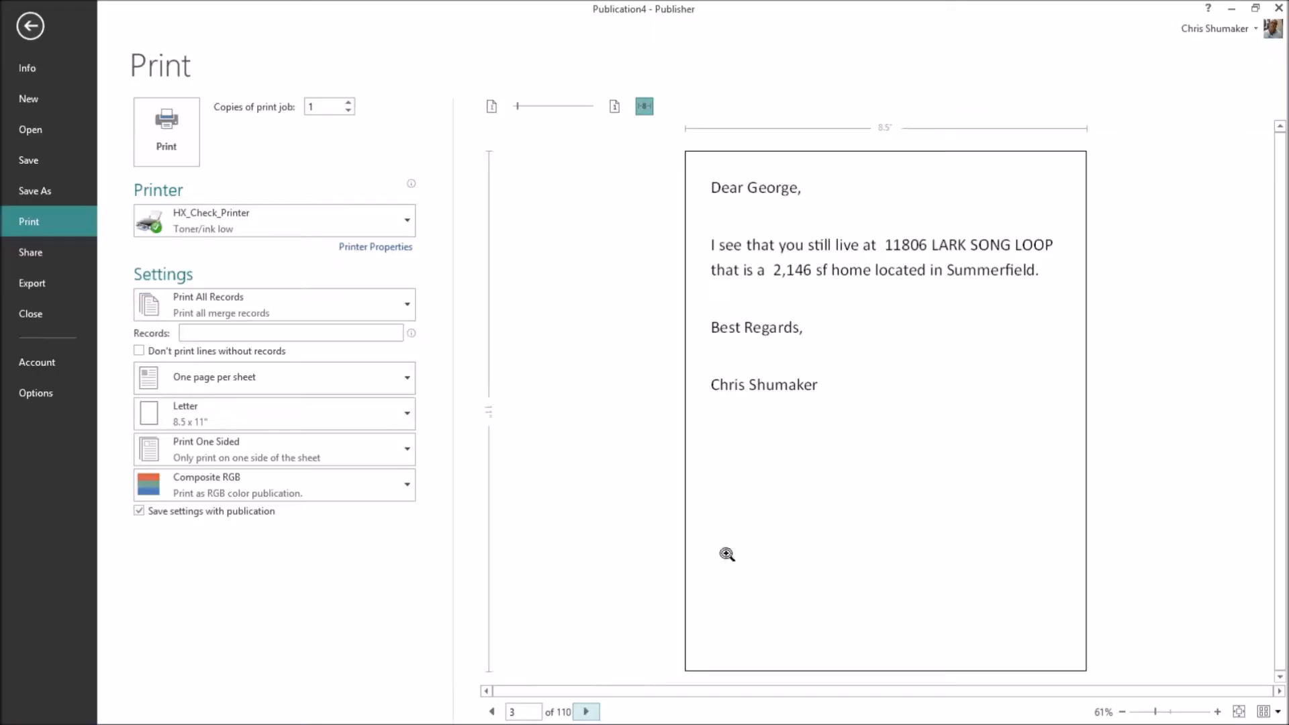
pyautogui.click(586, 712)
pyautogui.click(586, 712)
pyautogui.click(586, 712)
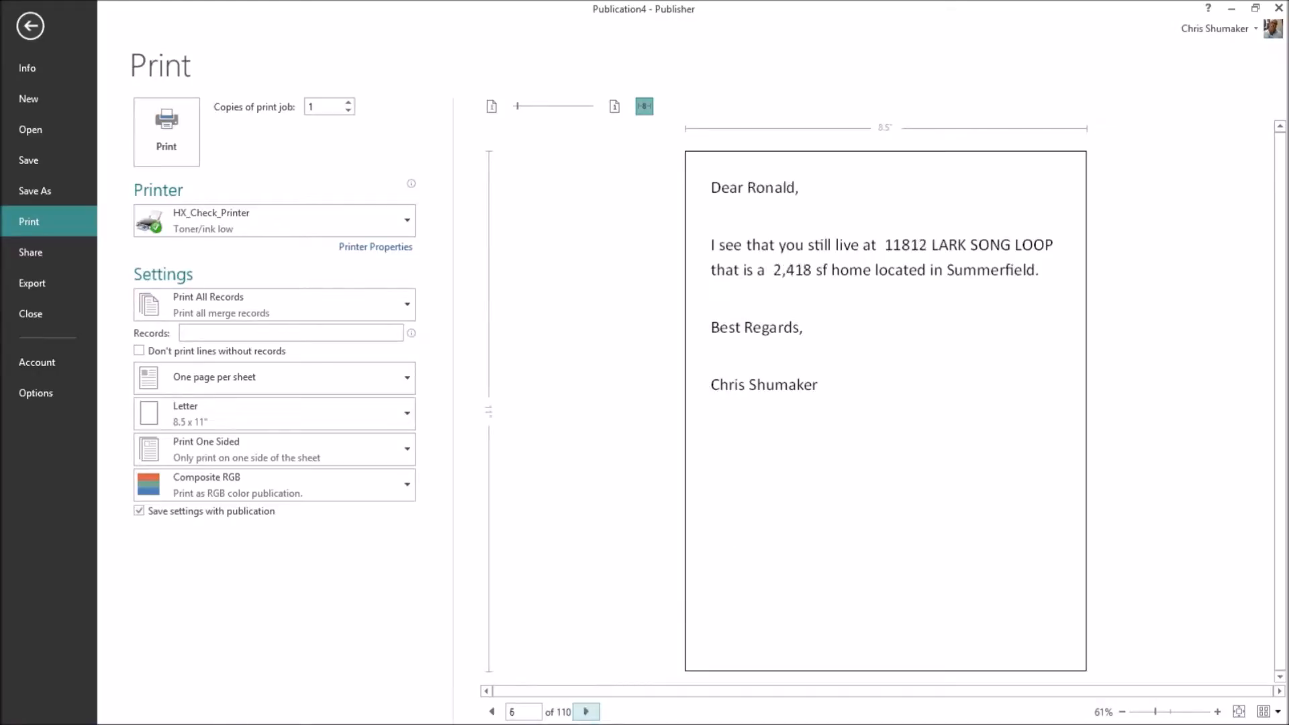
pyautogui.click(586, 712)
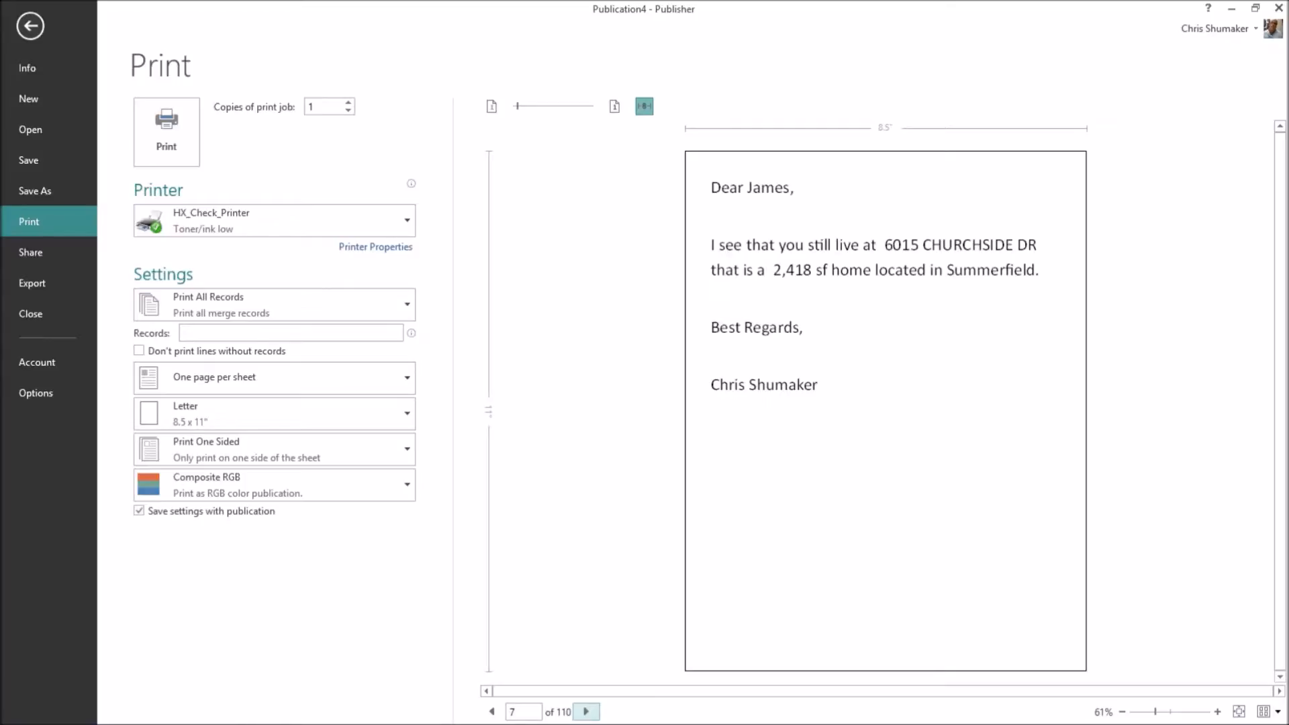
pyautogui.click(586, 712)
pyautogui.click(586, 712)
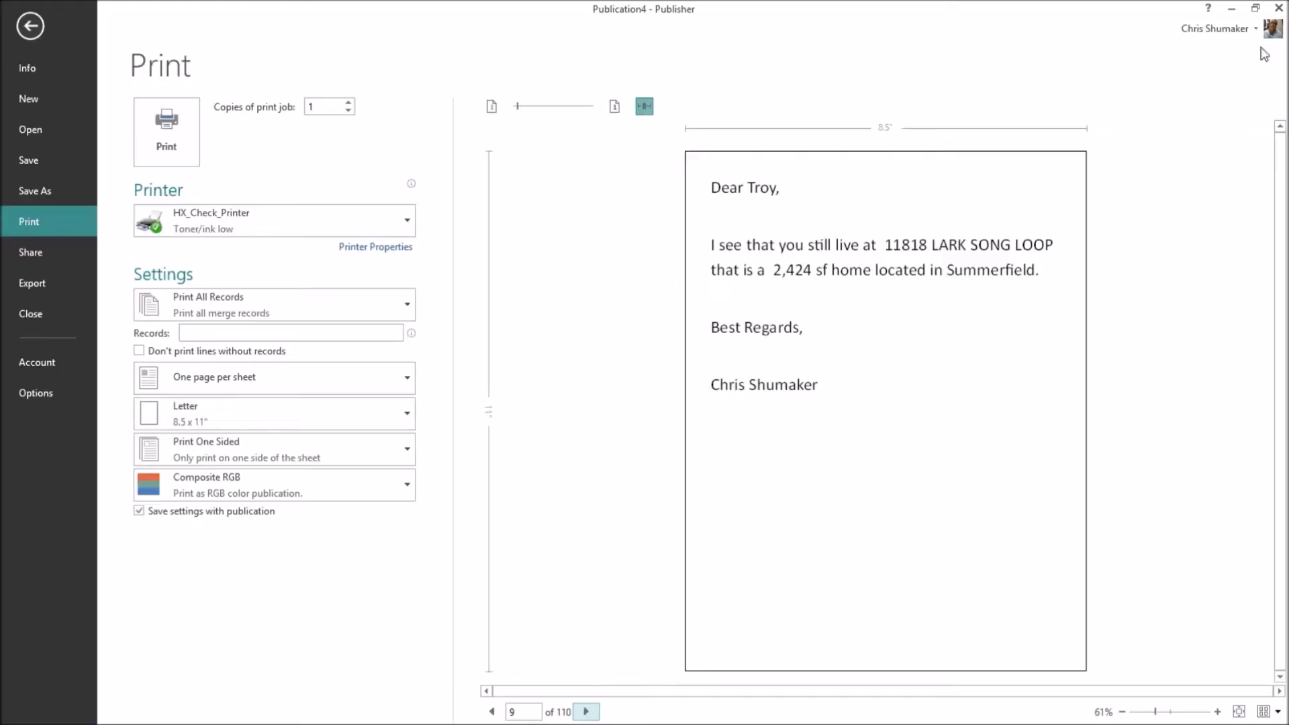
pyautogui.click(30, 26)
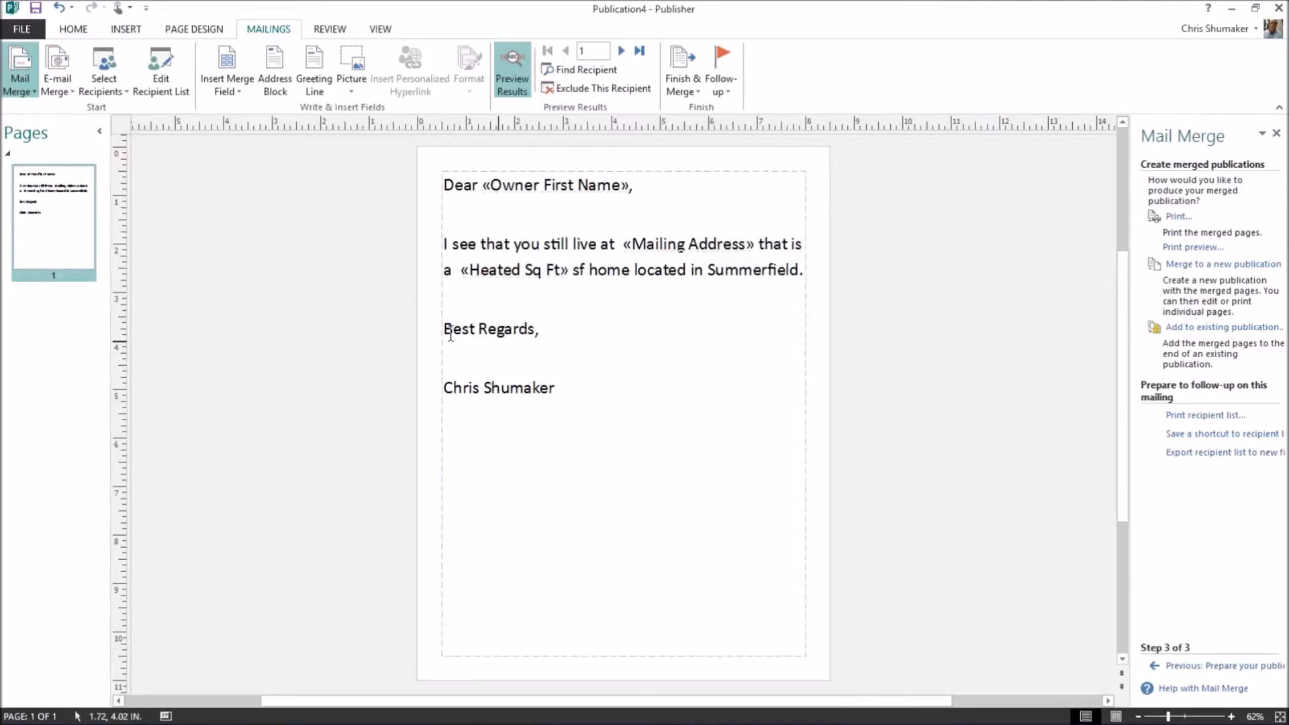
# Start a picture insert below the paragraph and search Dropbox's HomeXpress Office > Logos folder for the signature.
pyautogui.click(515, 361)
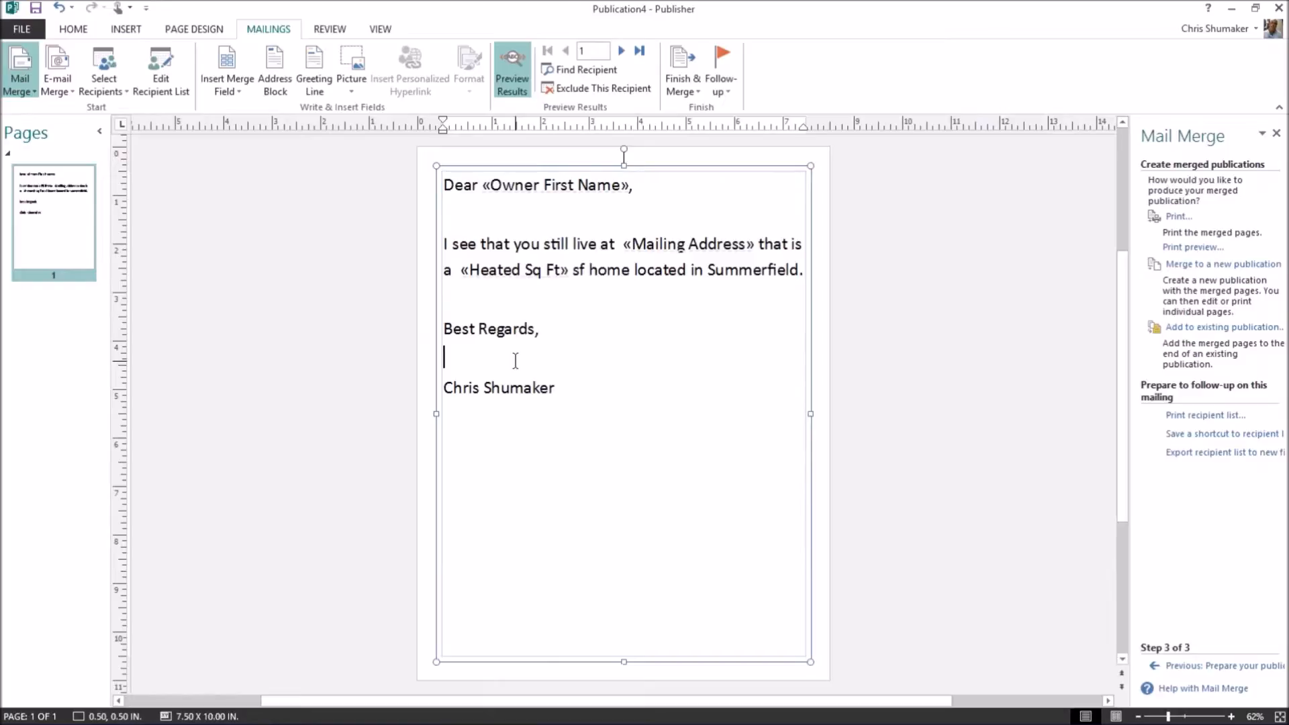
pyautogui.click(125, 34)
pyautogui.click(137, 81)
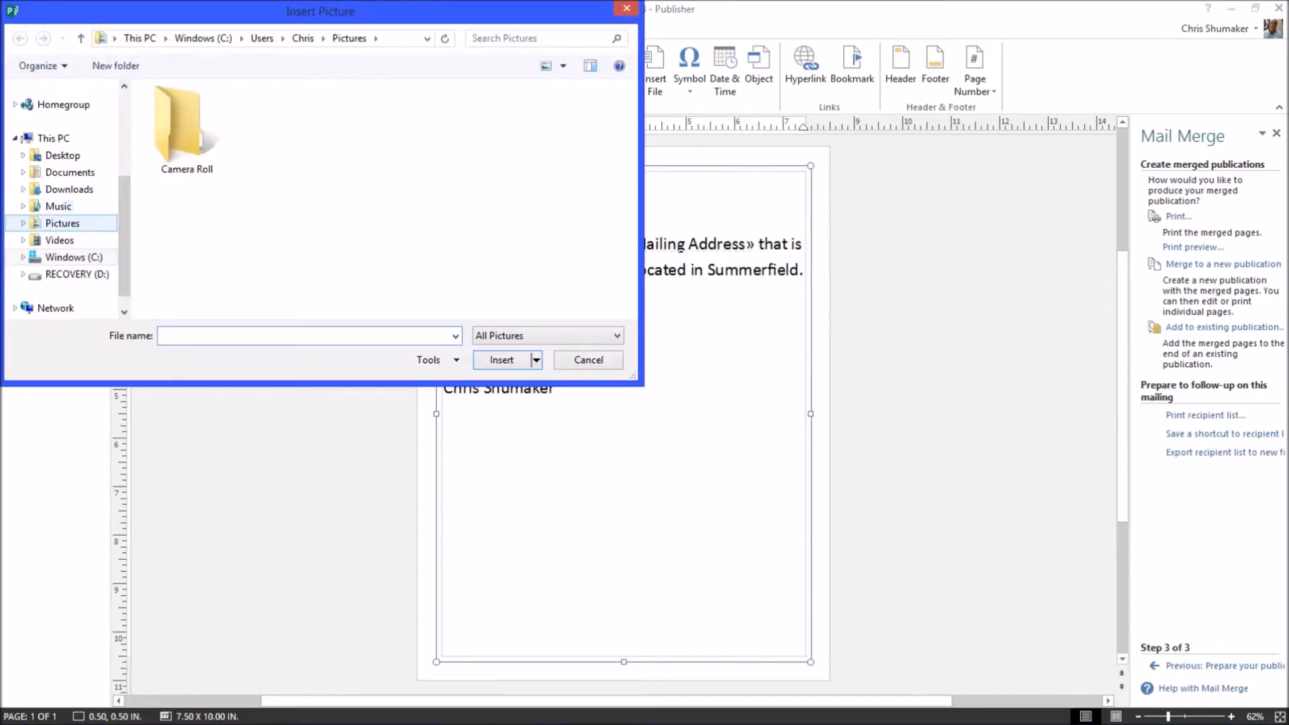
pyautogui.click(125, 132)
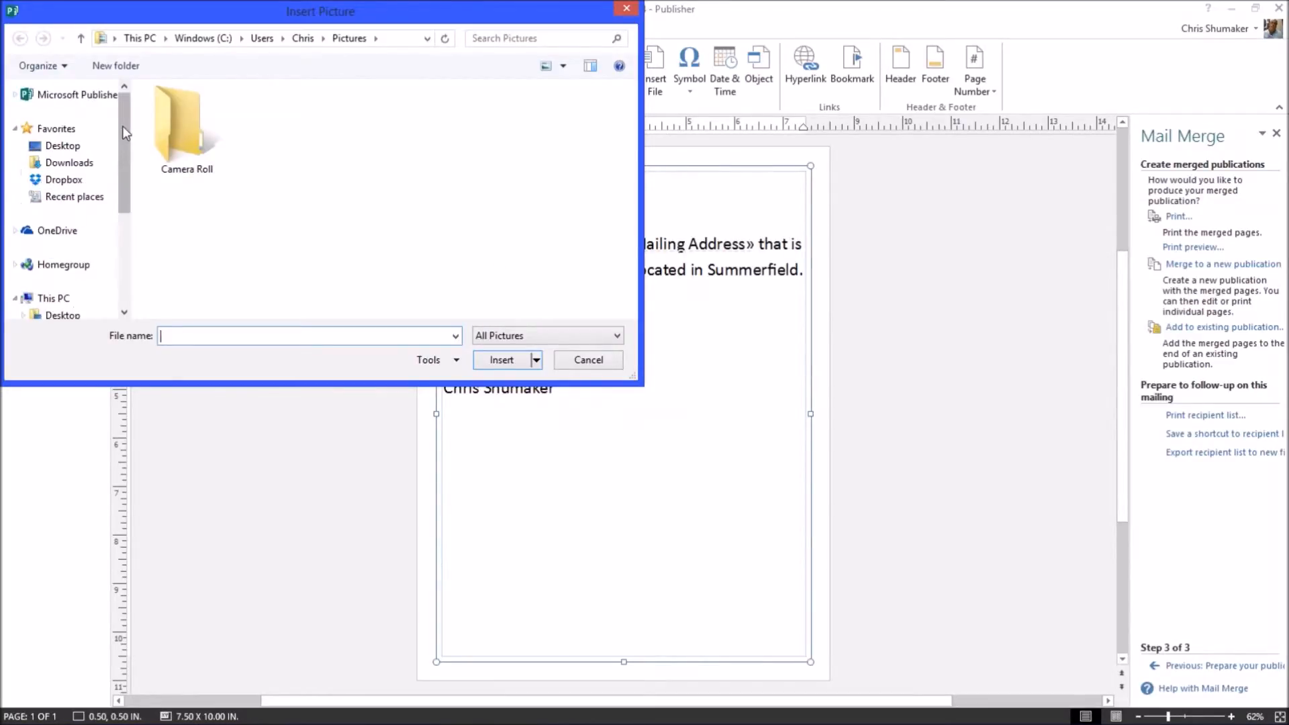
pyautogui.click(64, 180)
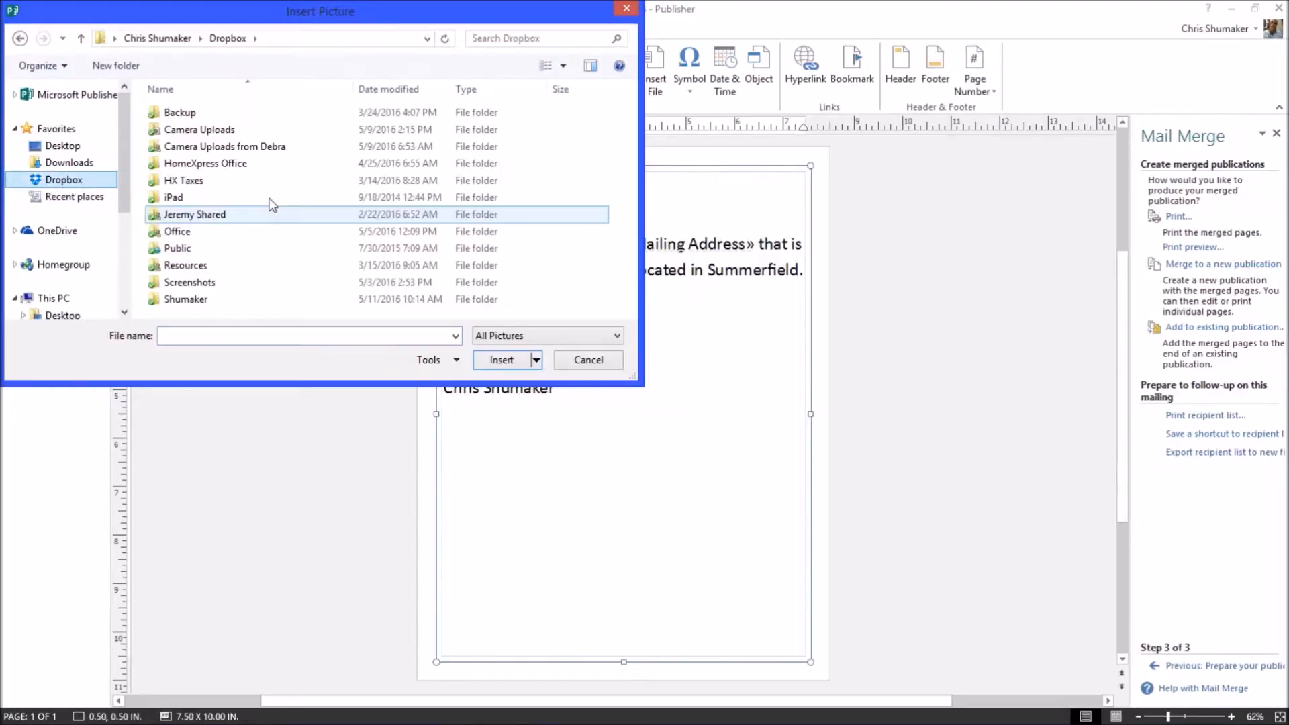
pyautogui.click(208, 167)
pyautogui.doubleClick(208, 168)
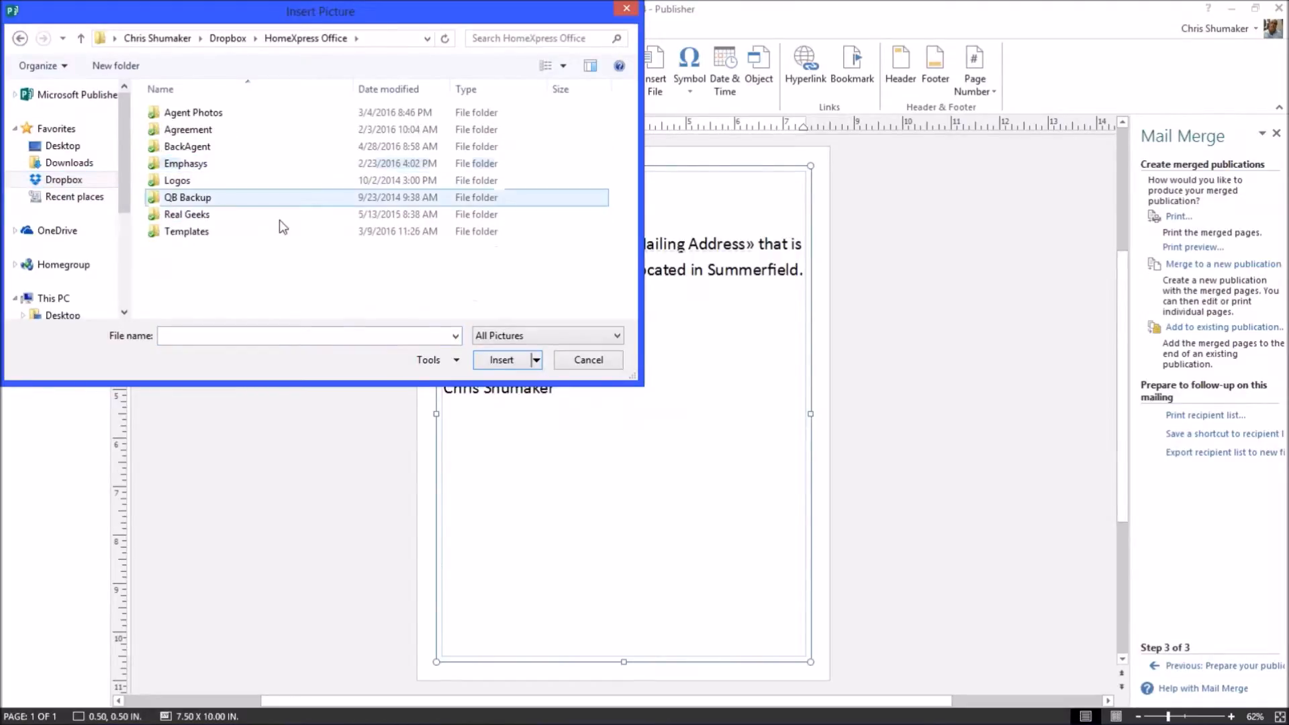
pyautogui.click(185, 191)
pyautogui.doubleClick(186, 188)
# Insert the handwritten signature photo from Dropbox's Camera Uploads folder.
pyautogui.moveTo(630, 134); pyautogui.dragTo(631, 295)
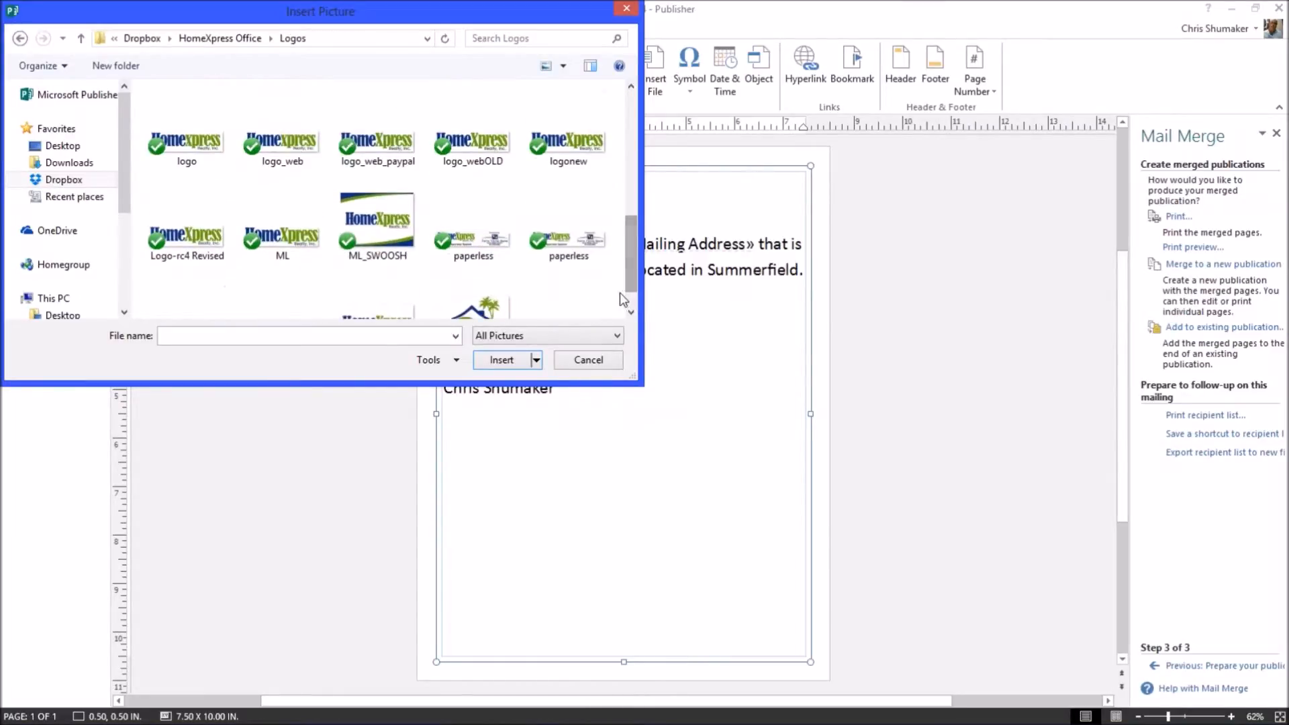
pyautogui.scroll(-1, 621, 294)
pyautogui.click(72, 183)
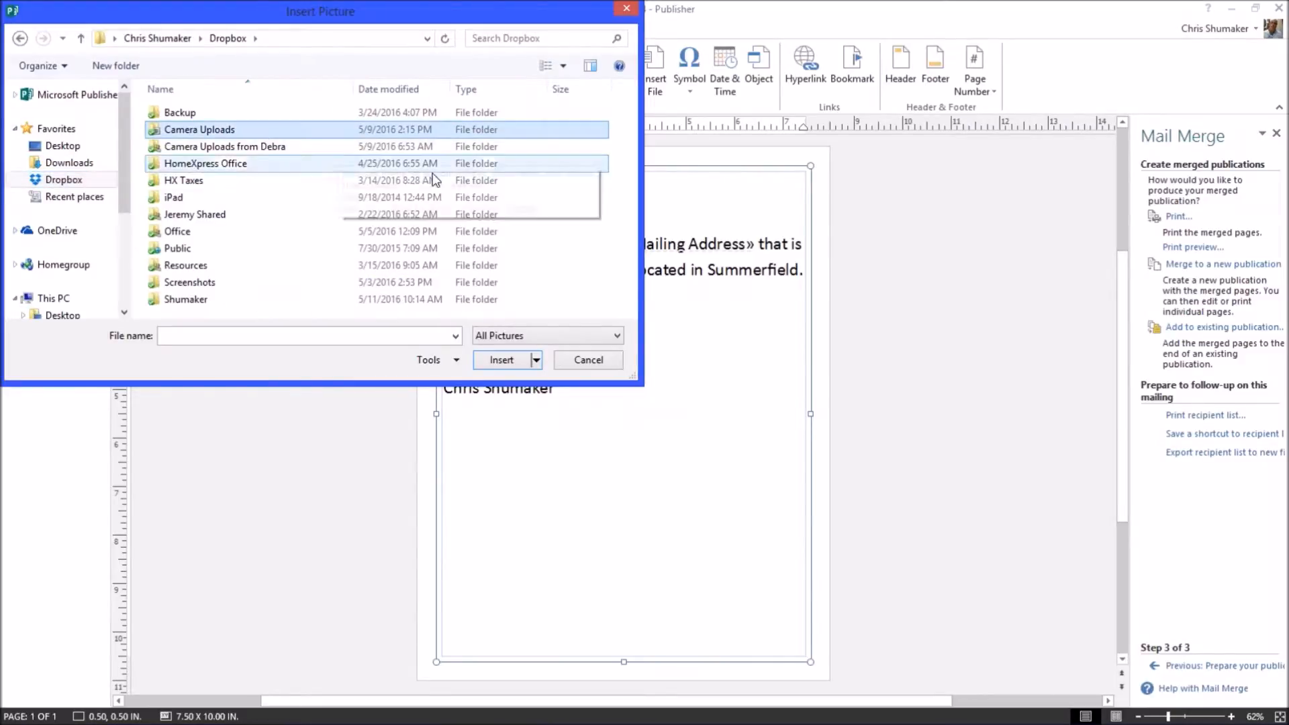
pyautogui.doubleClick(232, 133)
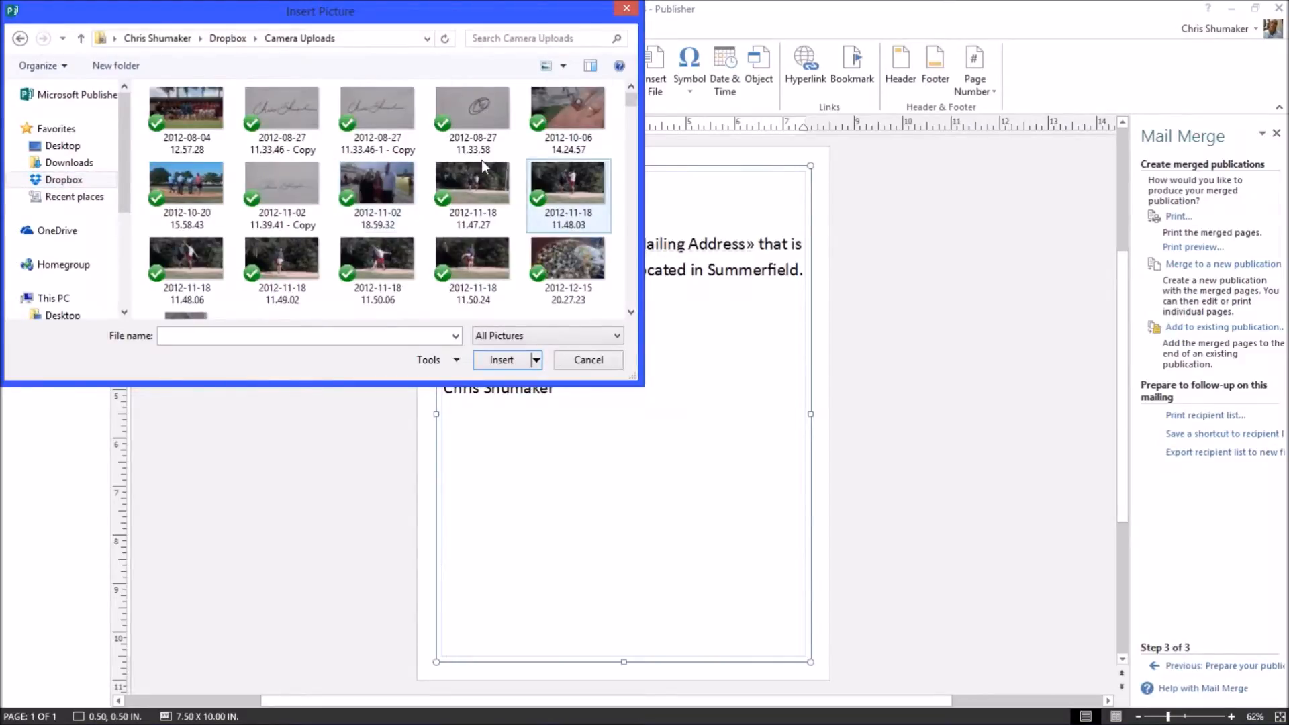
pyautogui.doubleClick(288, 114)
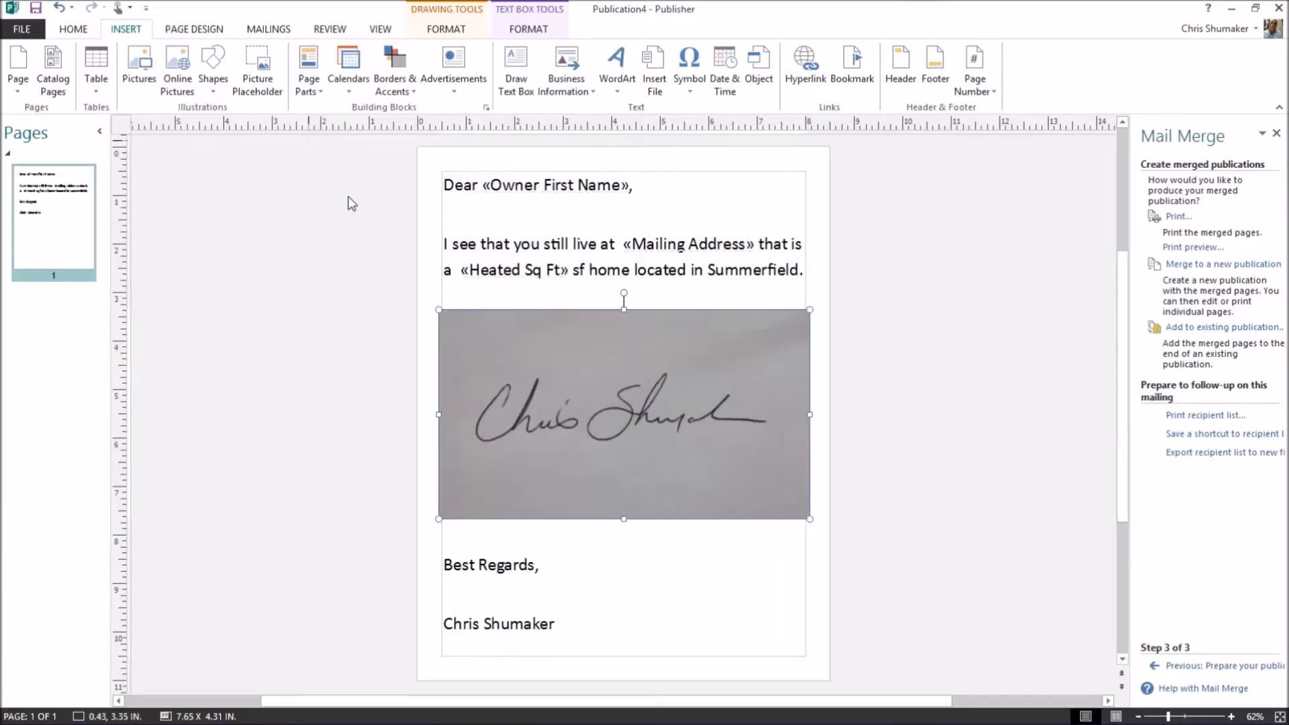
# Shrink the signature picture and move it up among the letter's closing lines.
pyautogui.moveTo(809, 309)
pyautogui.mouseDown()
pyautogui.moveTo(516, 430)
pyautogui.moveTo(484, 458)
pyautogui.mouseUp()
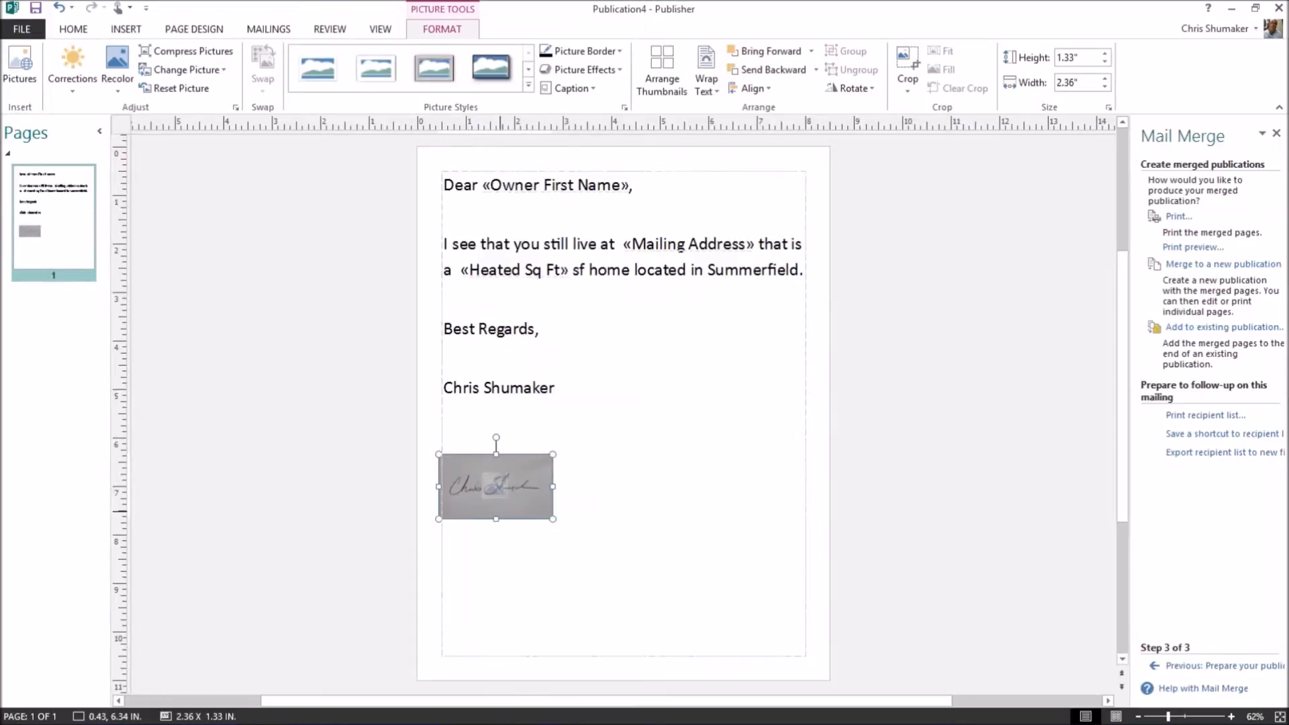
pyautogui.click(453, 388)
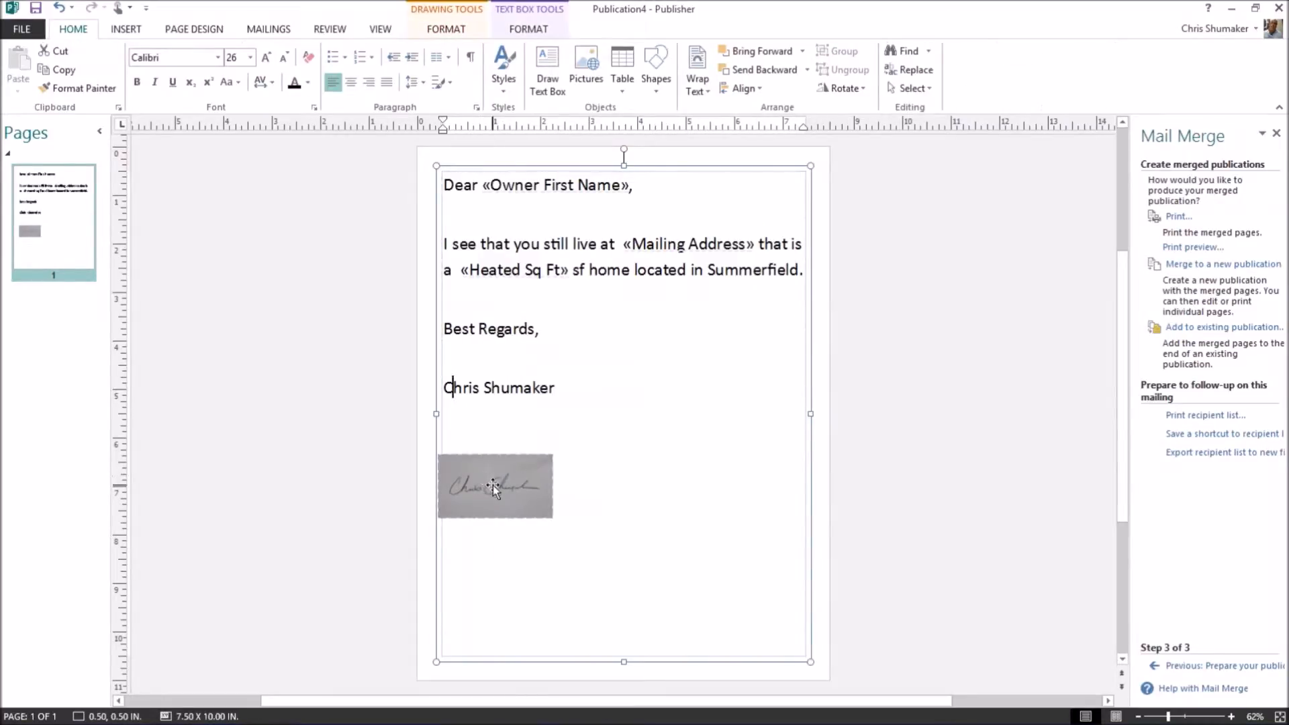
pyautogui.moveTo(481, 482); pyautogui.dragTo(497, 358)
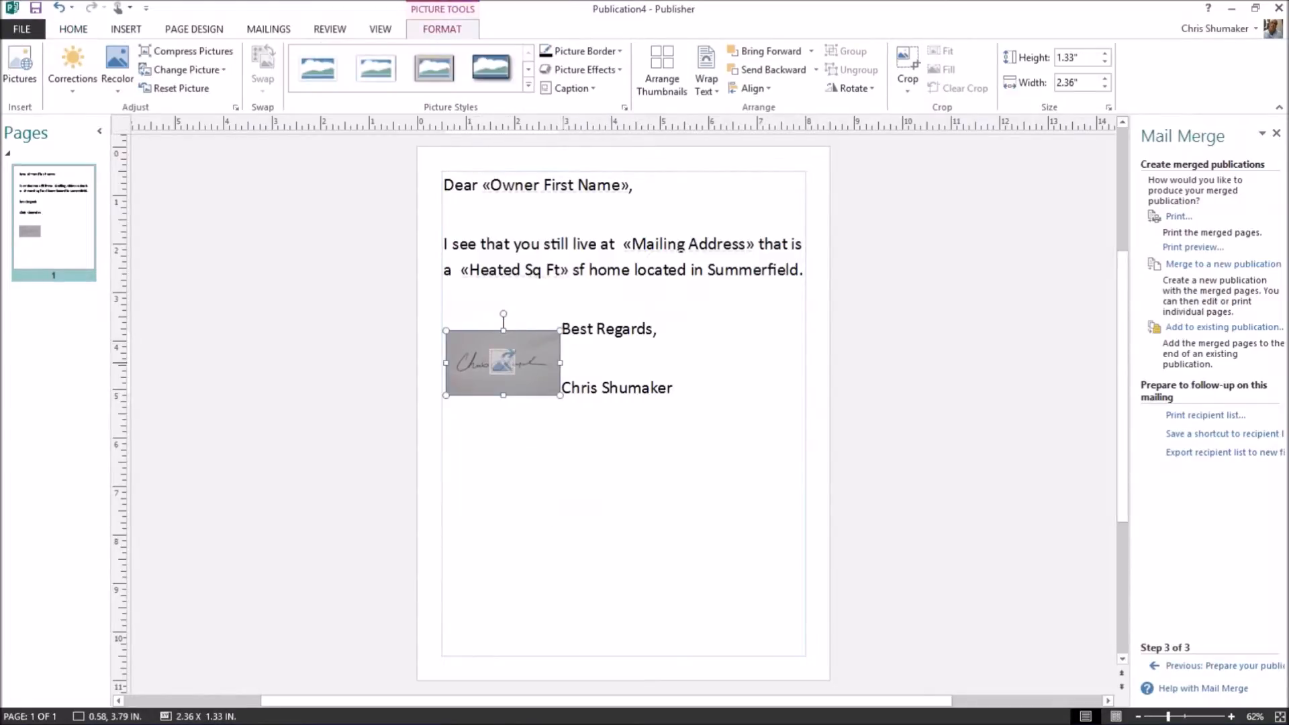
pyautogui.click(657, 329)
# Adjust the blank lines so the signature sits between 'Best Regards,' and the sender's typed name.
pyautogui.click(558, 309)
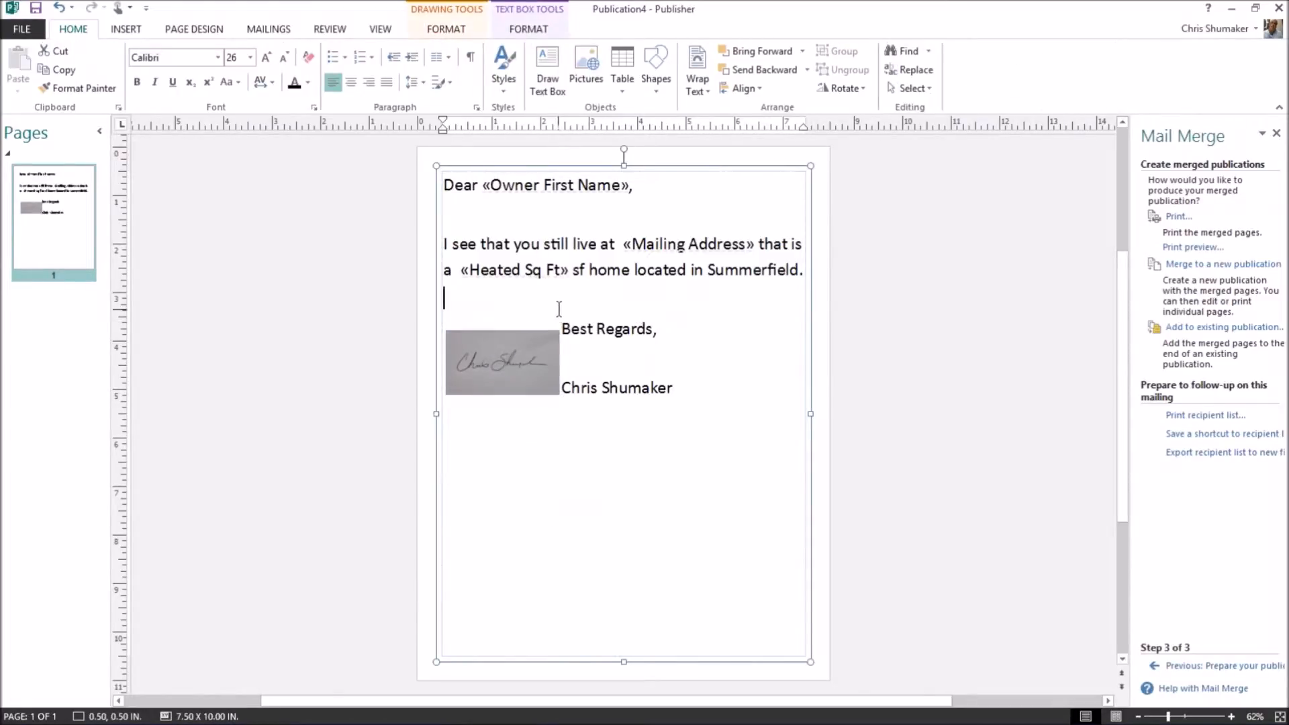
pyautogui.press('Return')
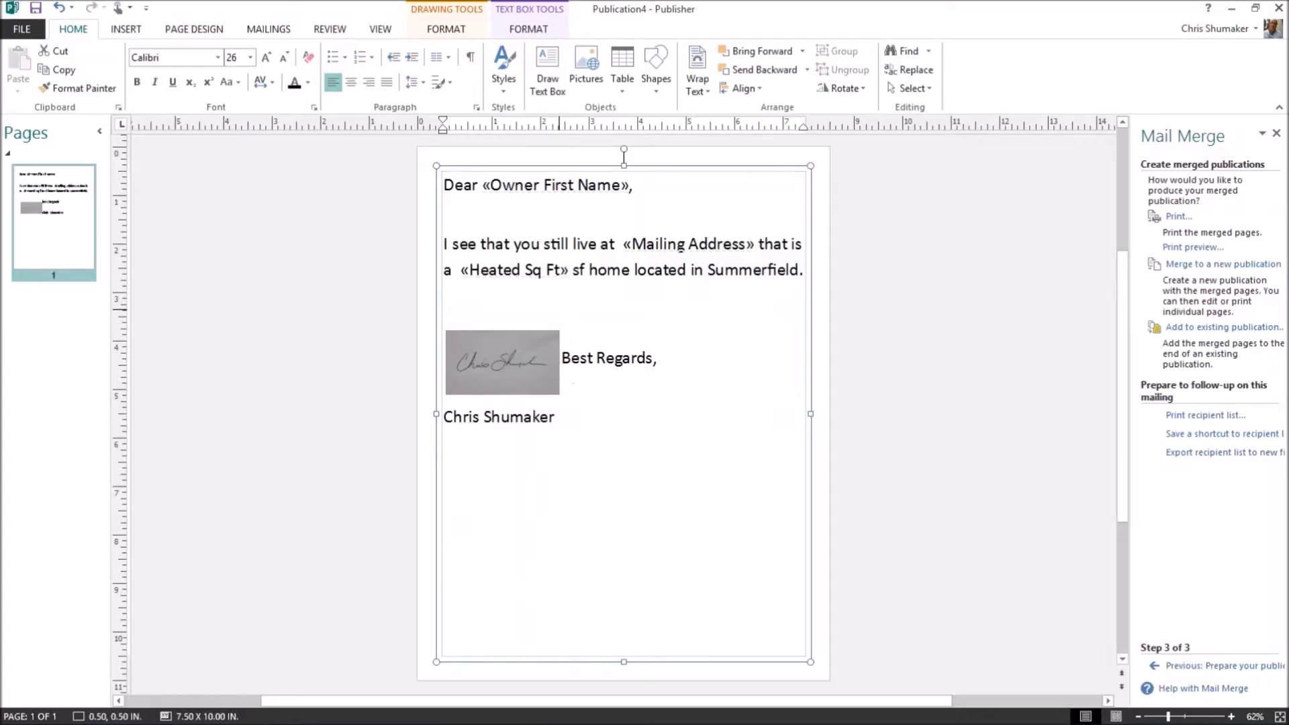
pyautogui.press('BackSpace')
pyautogui.press('BackSpace')
pyautogui.click(584, 333)
pyautogui.click(556, 302)
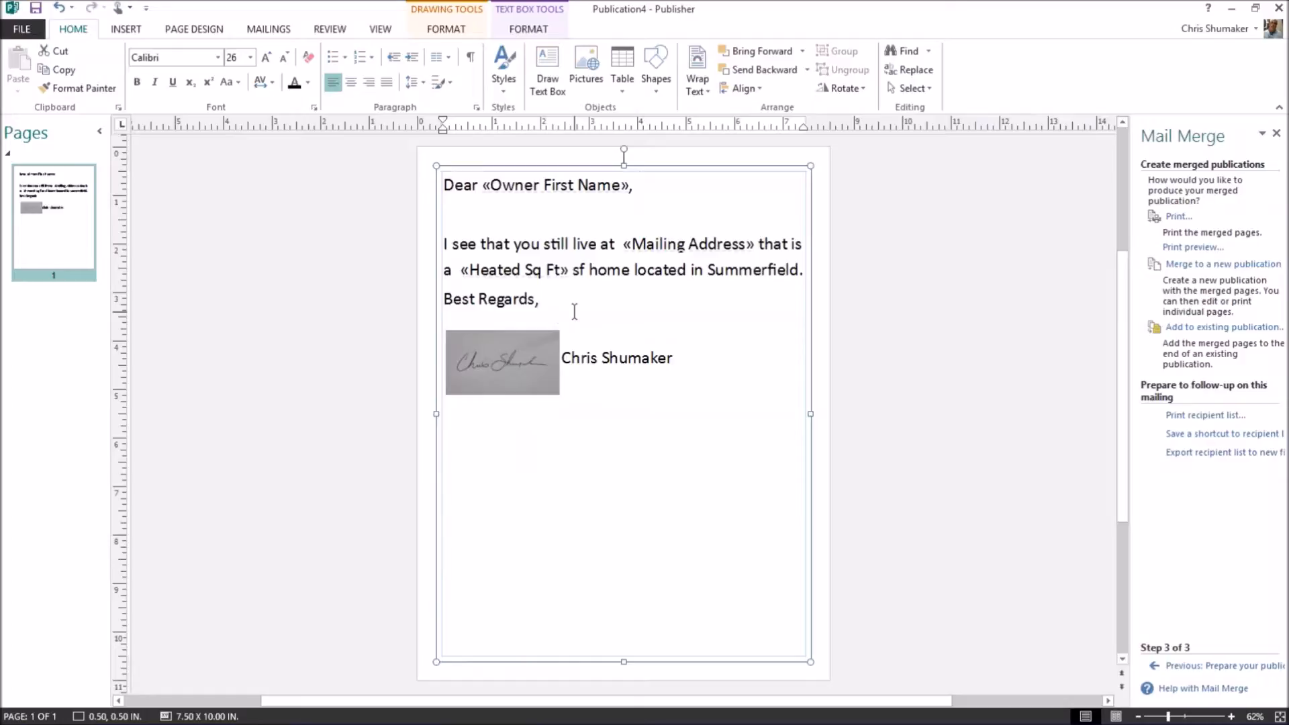
pyautogui.press('Return')
pyautogui.press('Return')
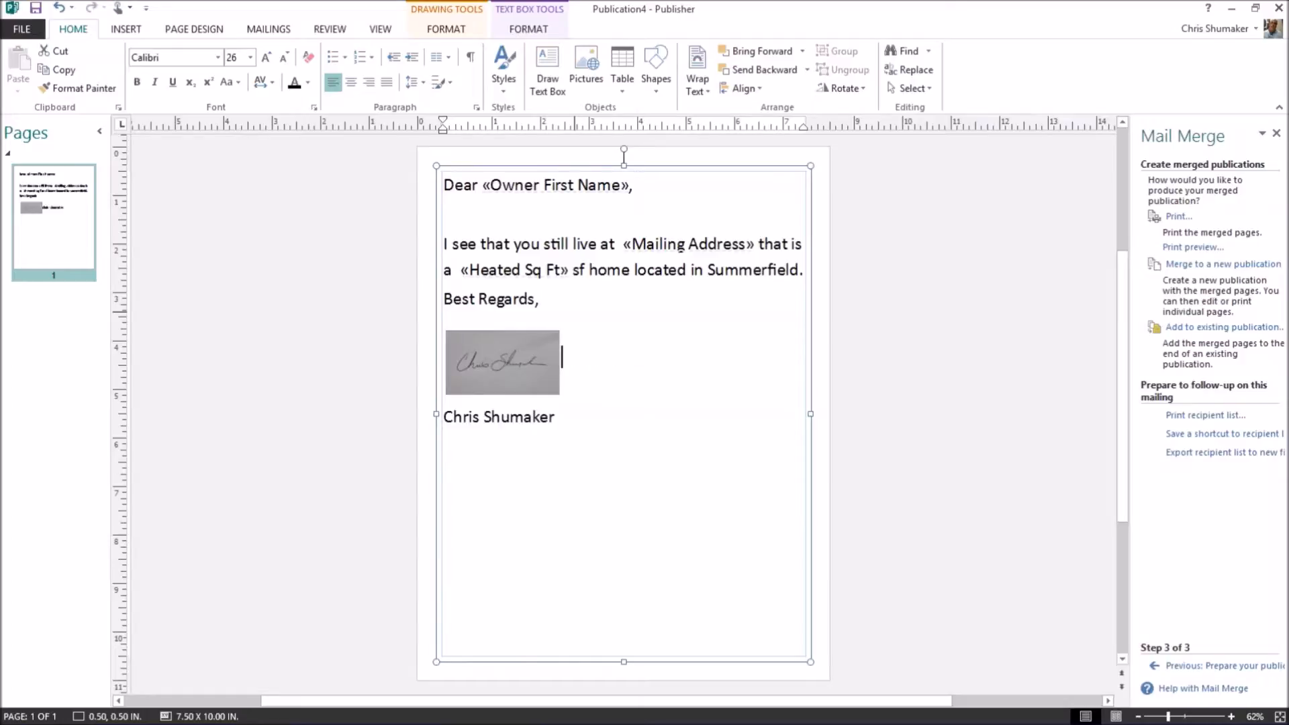
pyautogui.click(532, 363)
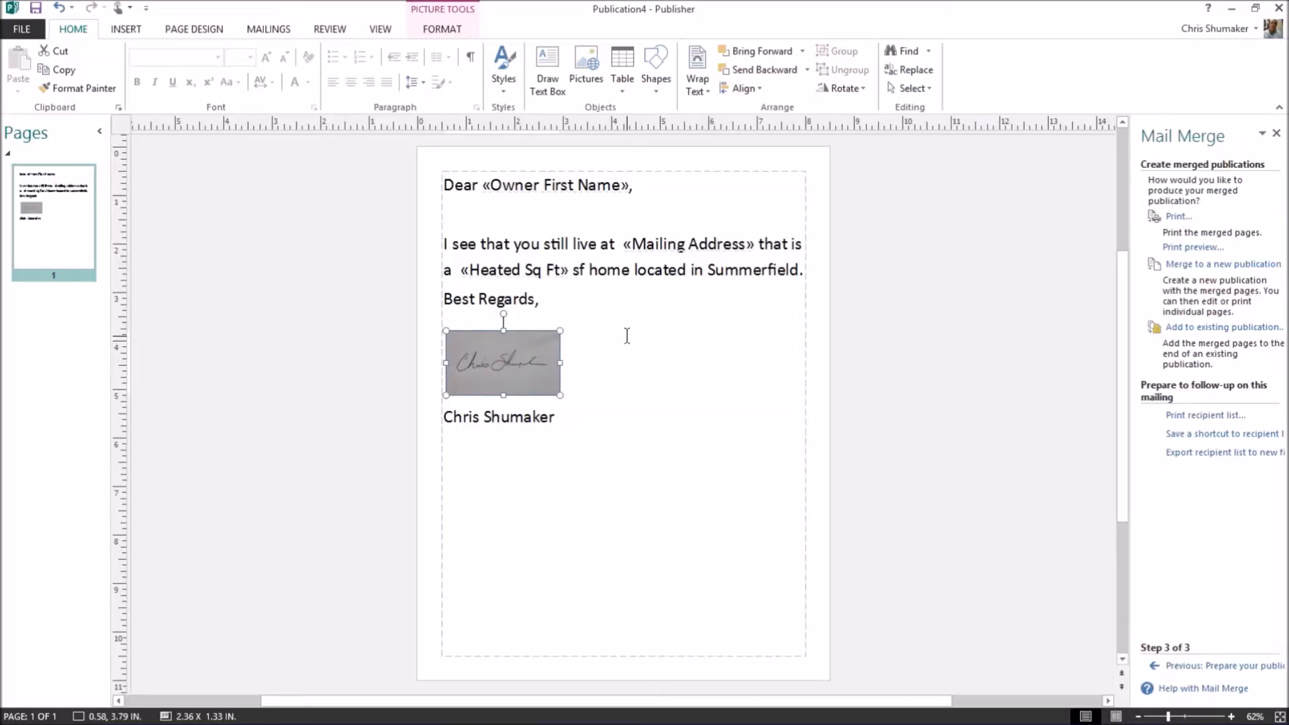
# In File Explorer, browse to Dropbox > Shumaker and open the Client List workbook.
pyautogui.moveTo(488, 717)
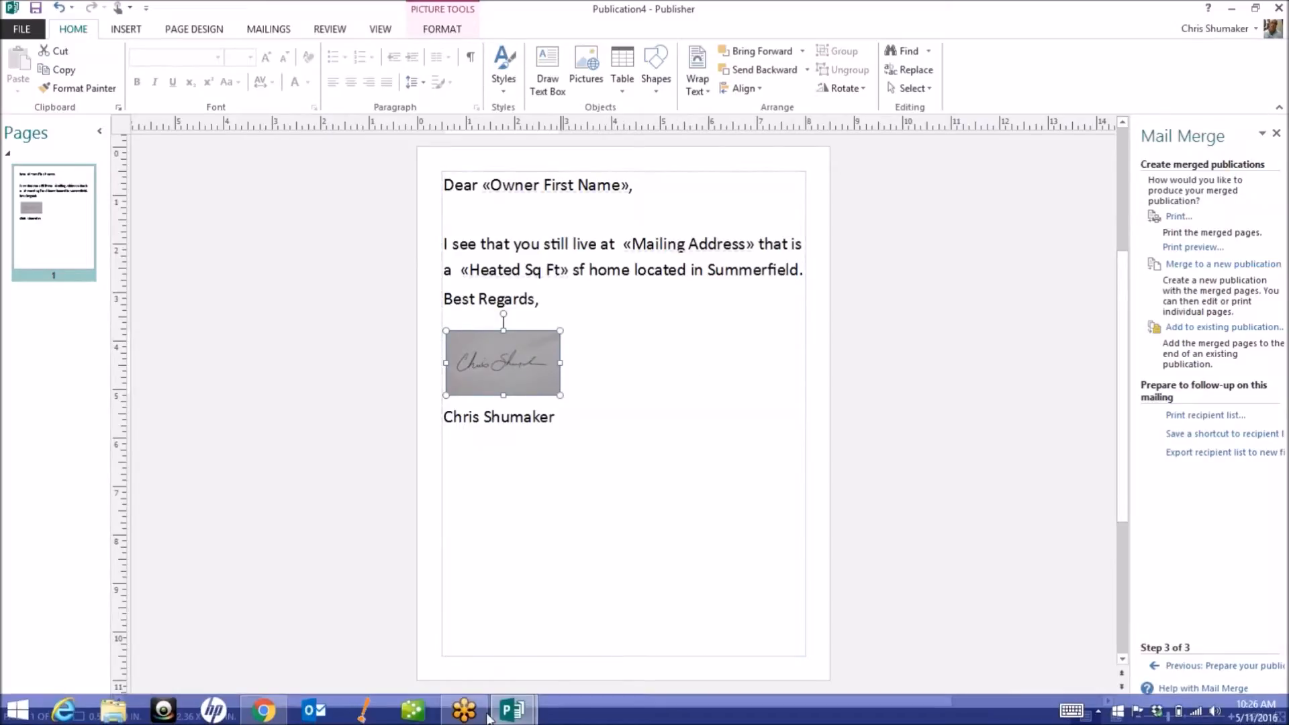
pyautogui.click(101, 711)
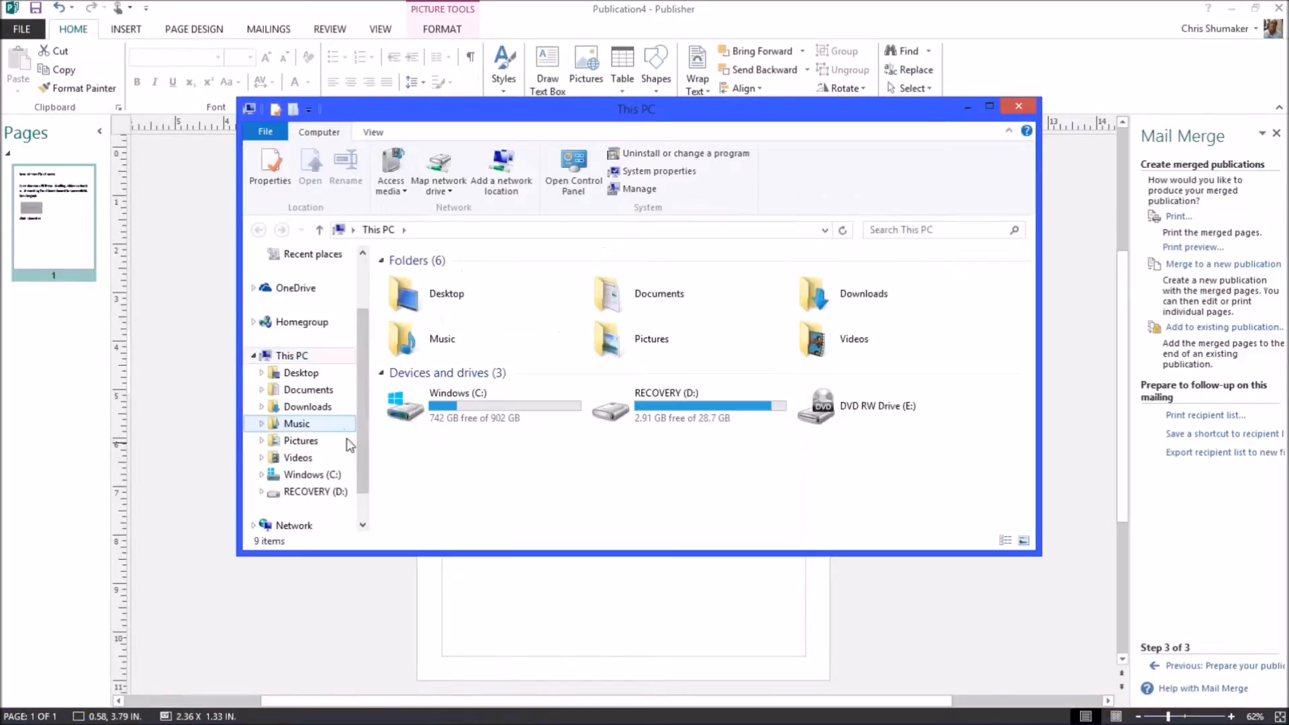
pyautogui.scroll(2, 371, 408)
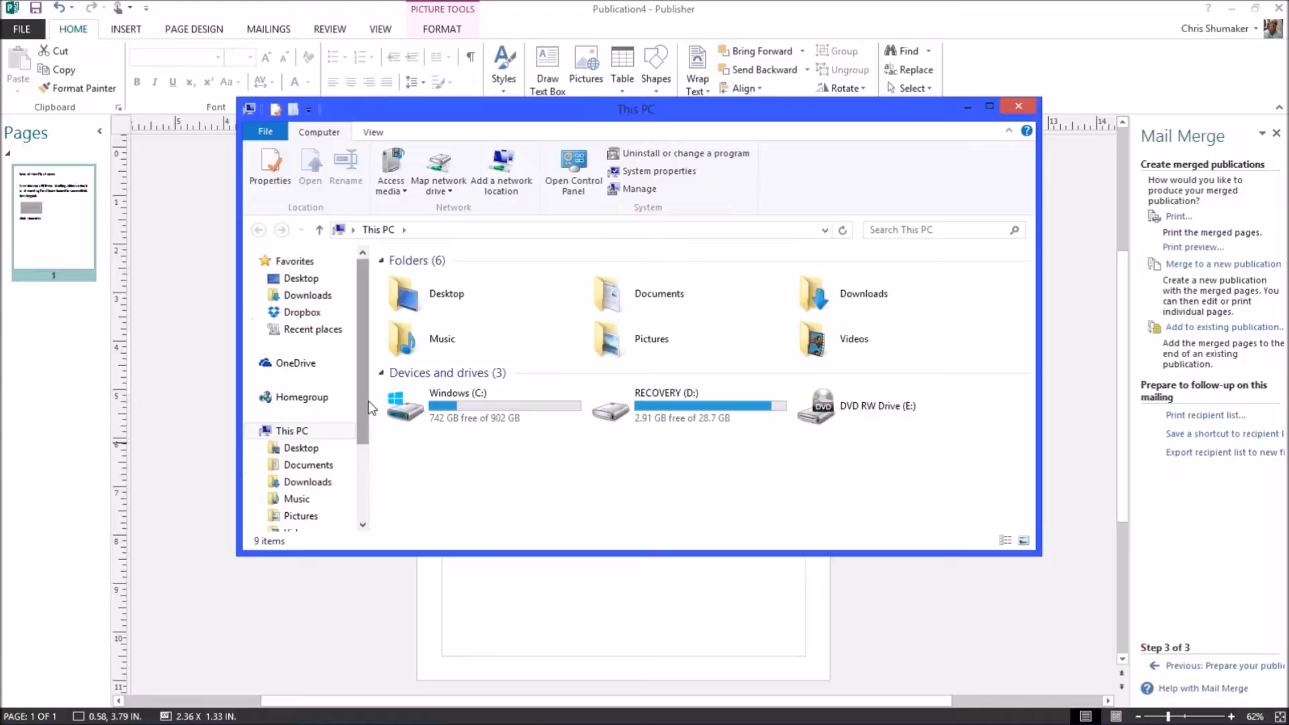
pyautogui.click(307, 315)
pyautogui.doubleClick(462, 463)
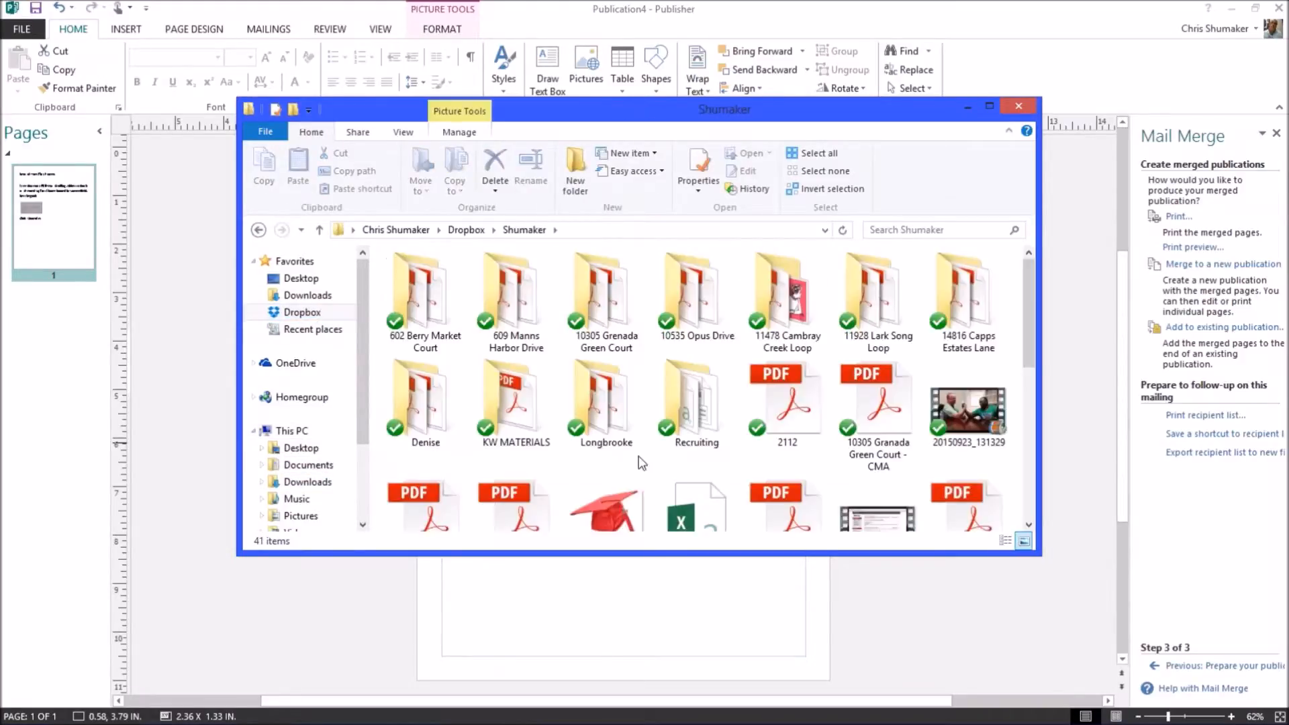
pyautogui.scroll(-3, 1028, 501)
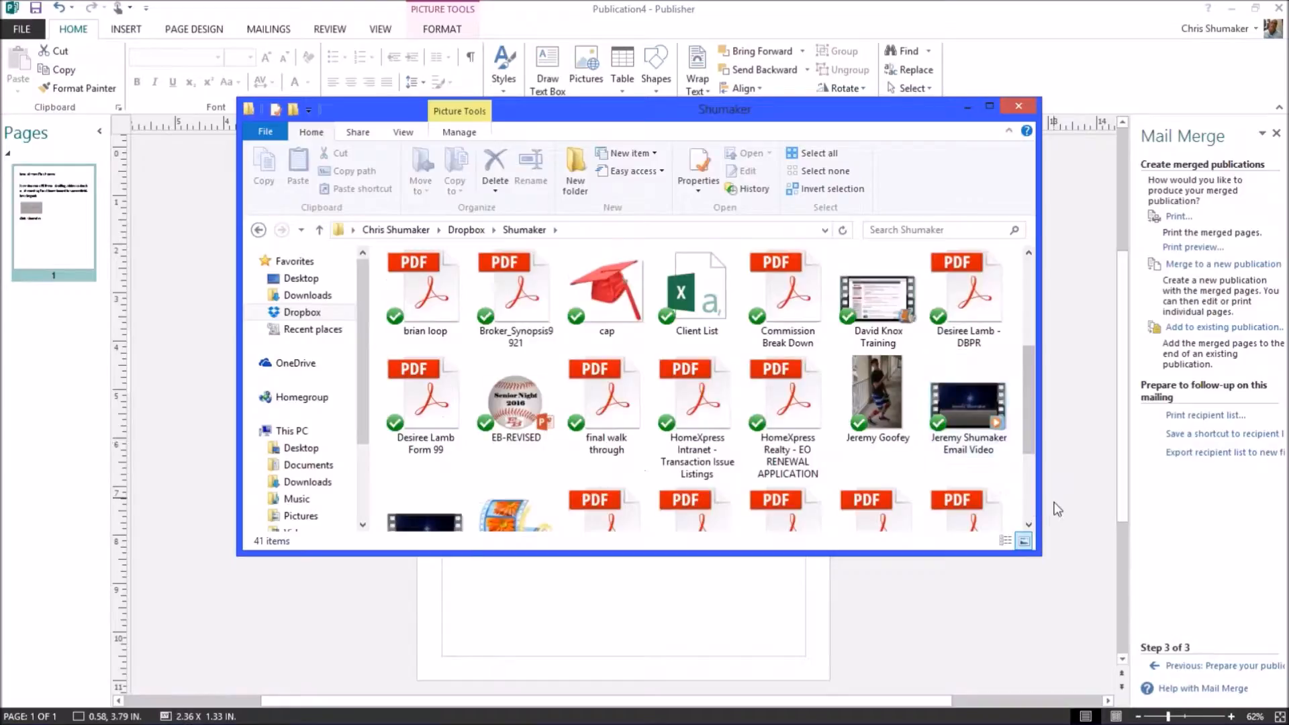
pyautogui.doubleClick(705, 290)
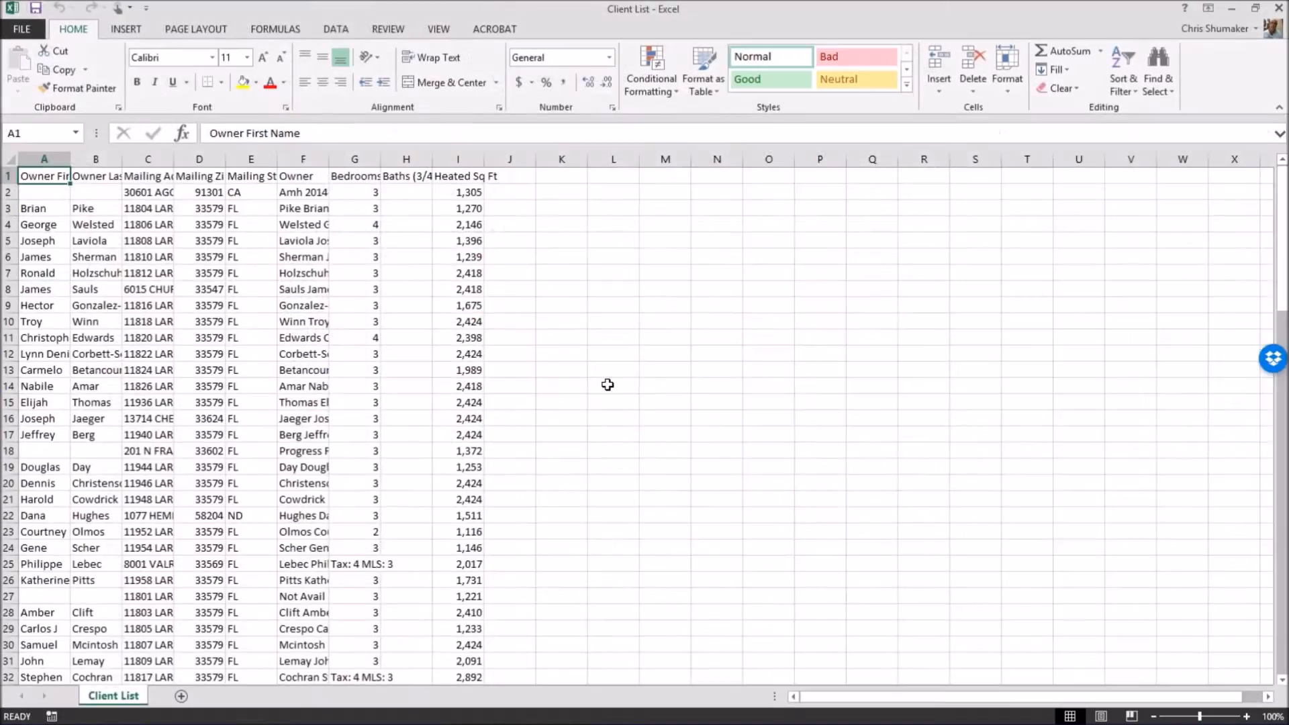
# Enter the header 'Email' in K1 and the first owner's e-mail address in K2.
pyautogui.click(561, 176)
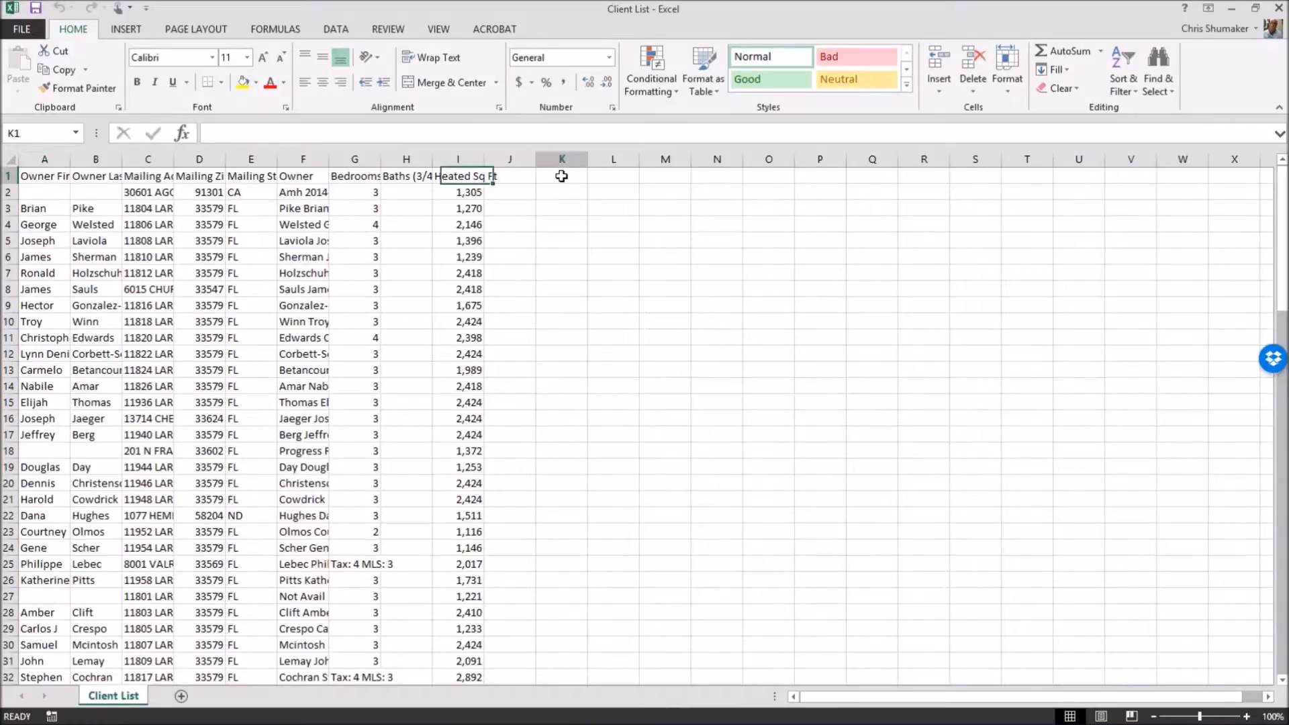
pyautogui.write('Email')
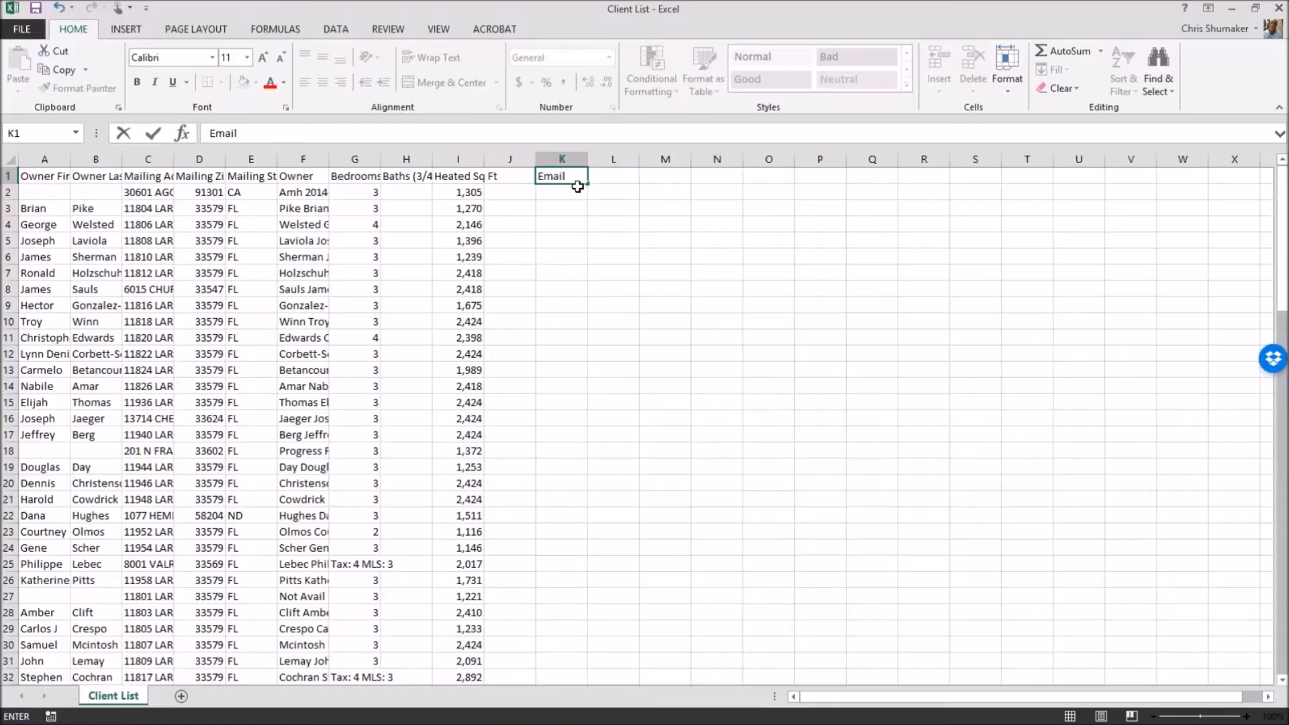
pyautogui.press('Tab')
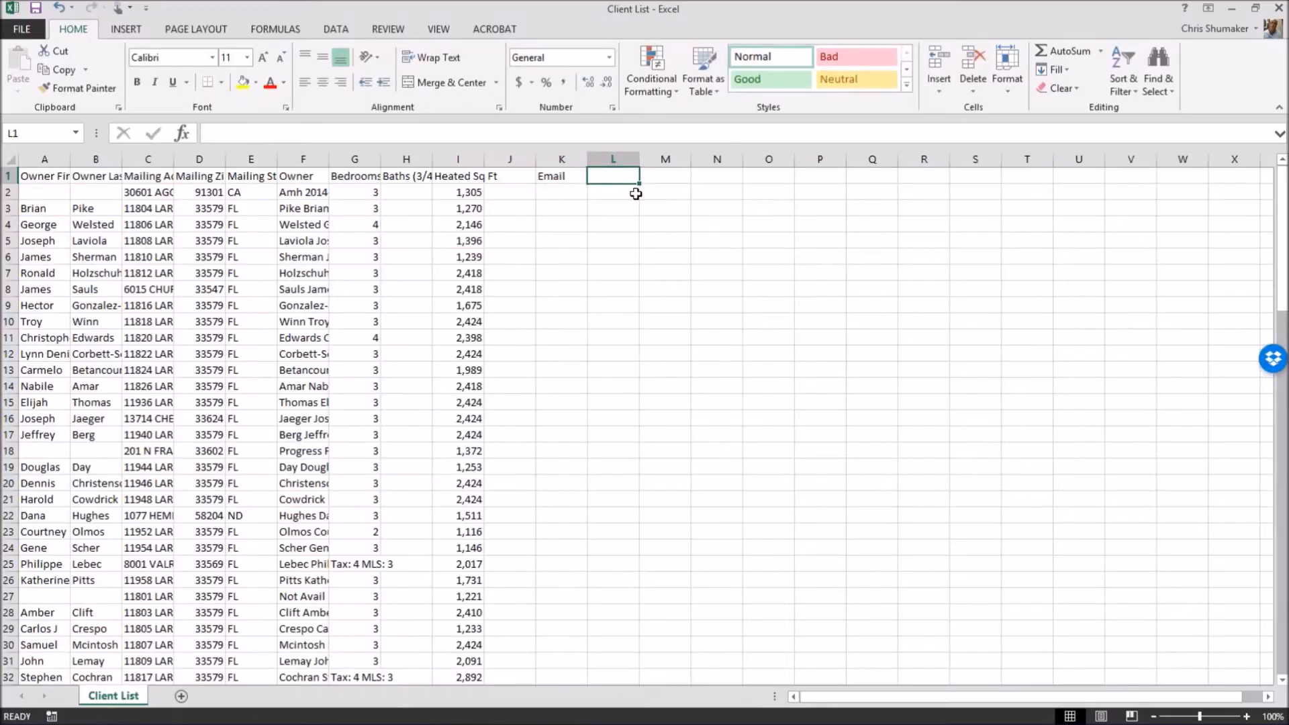
pyautogui.click(571, 192)
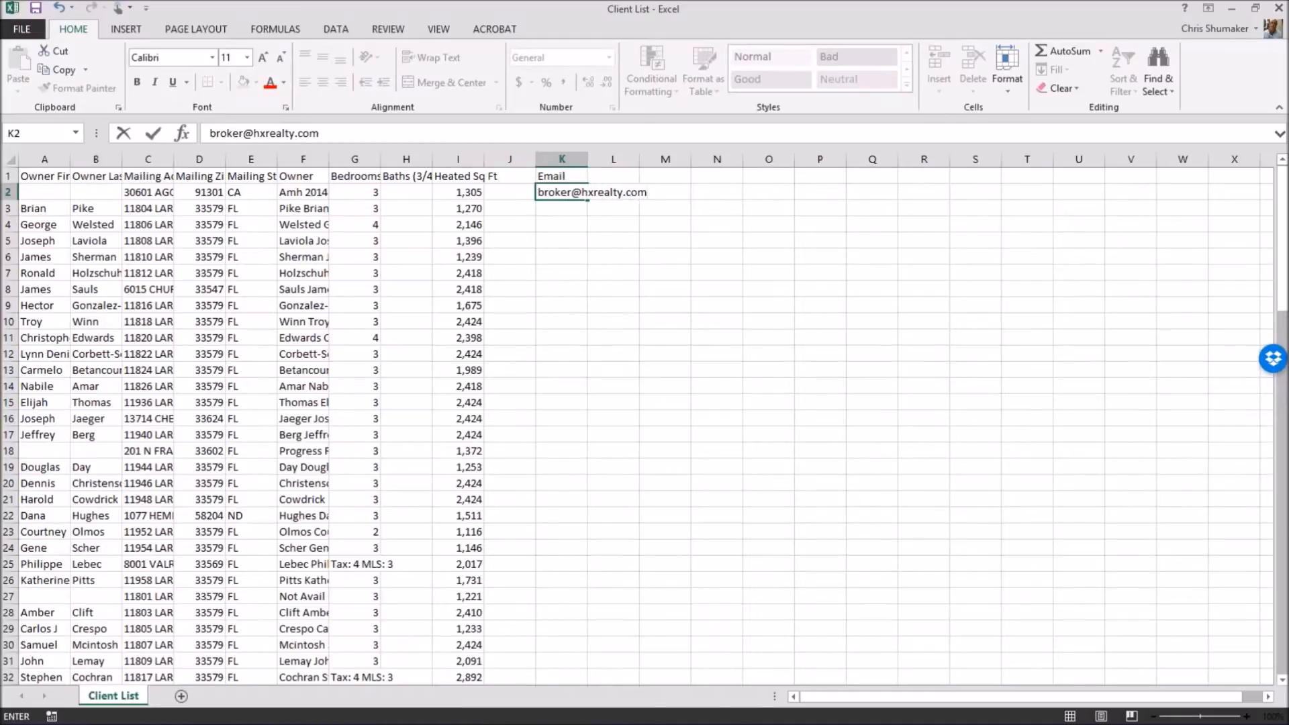
pyautogui.click(631, 236)
# Widen column K so the e-mail address fits.
pyautogui.moveTo(588, 161); pyautogui.dragTo(658, 162)
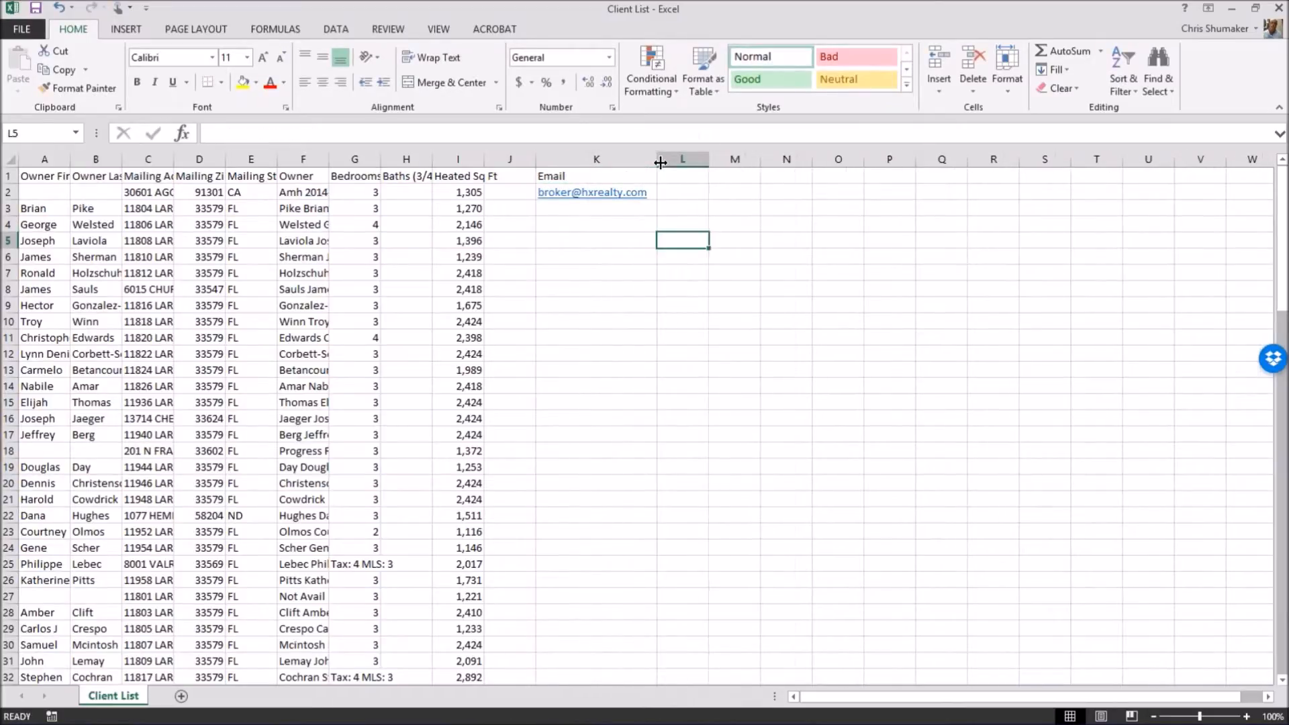
pyautogui.click(574, 210)
pyautogui.click(568, 239)
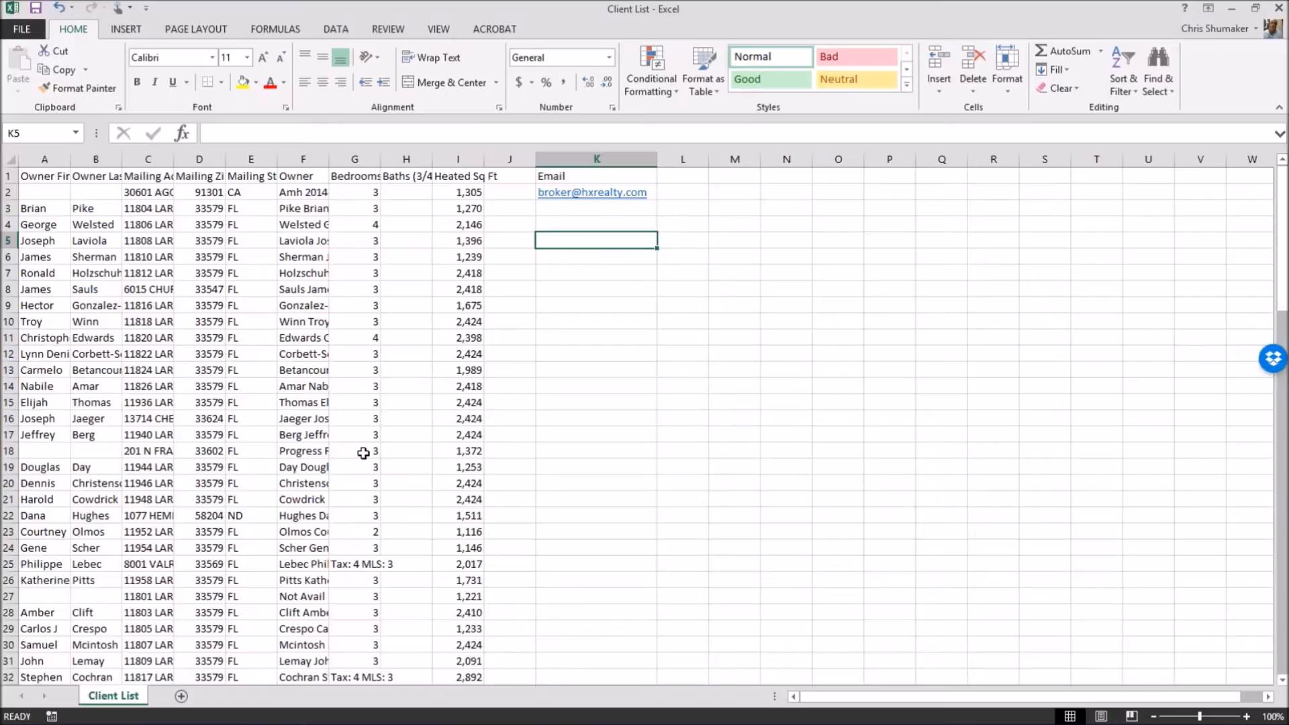
pyautogui.click(513, 710)
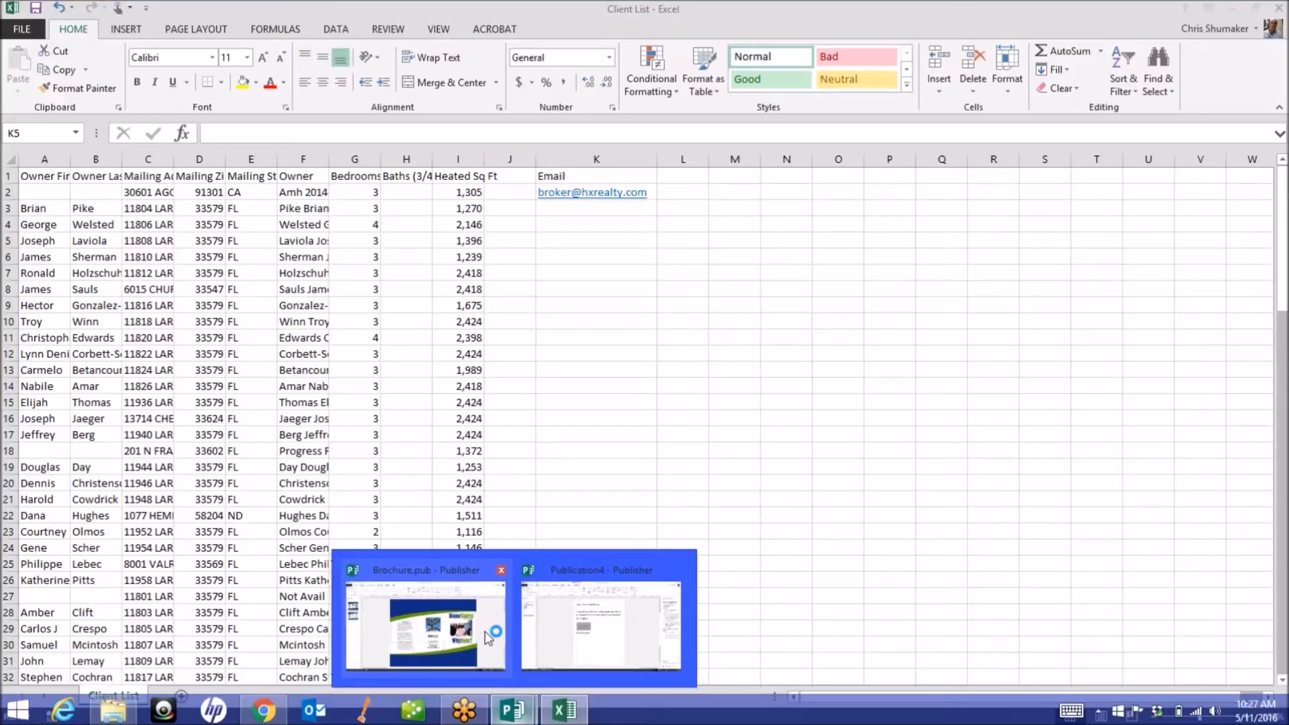
pyautogui.click(584, 595)
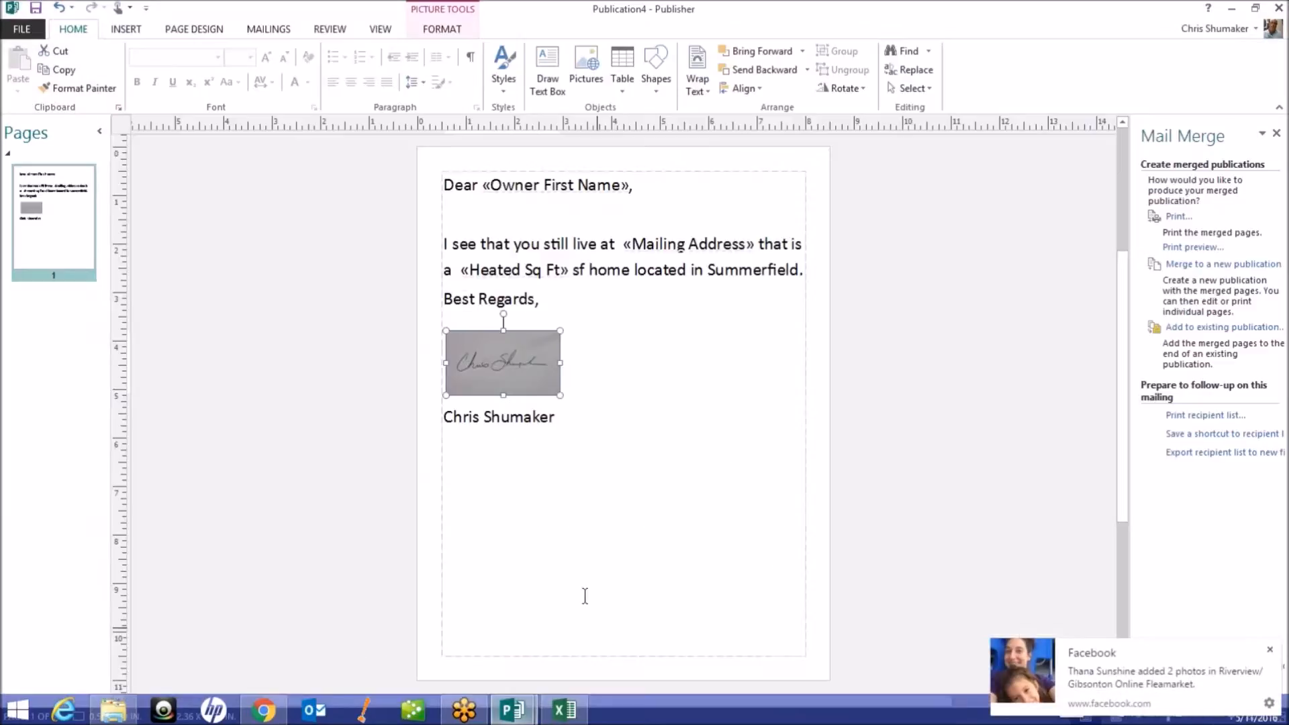
pyautogui.click(276, 30)
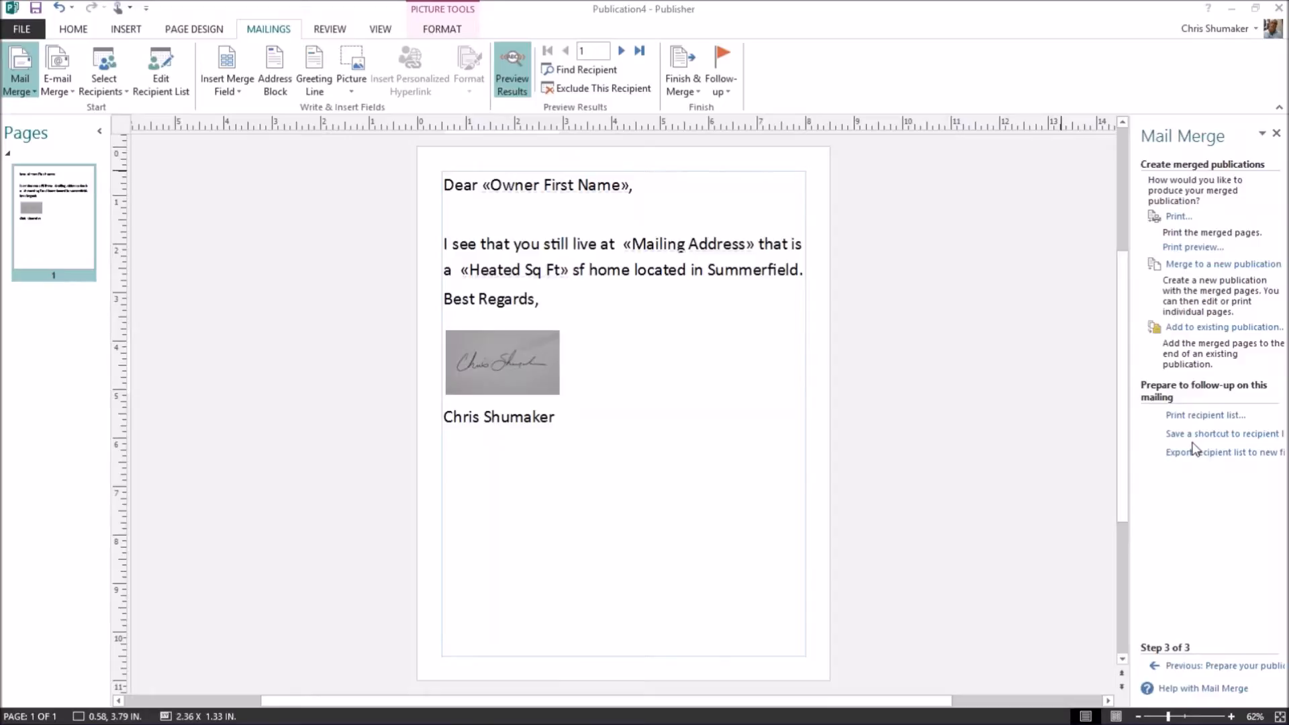
pyautogui.moveTo(263, 721)
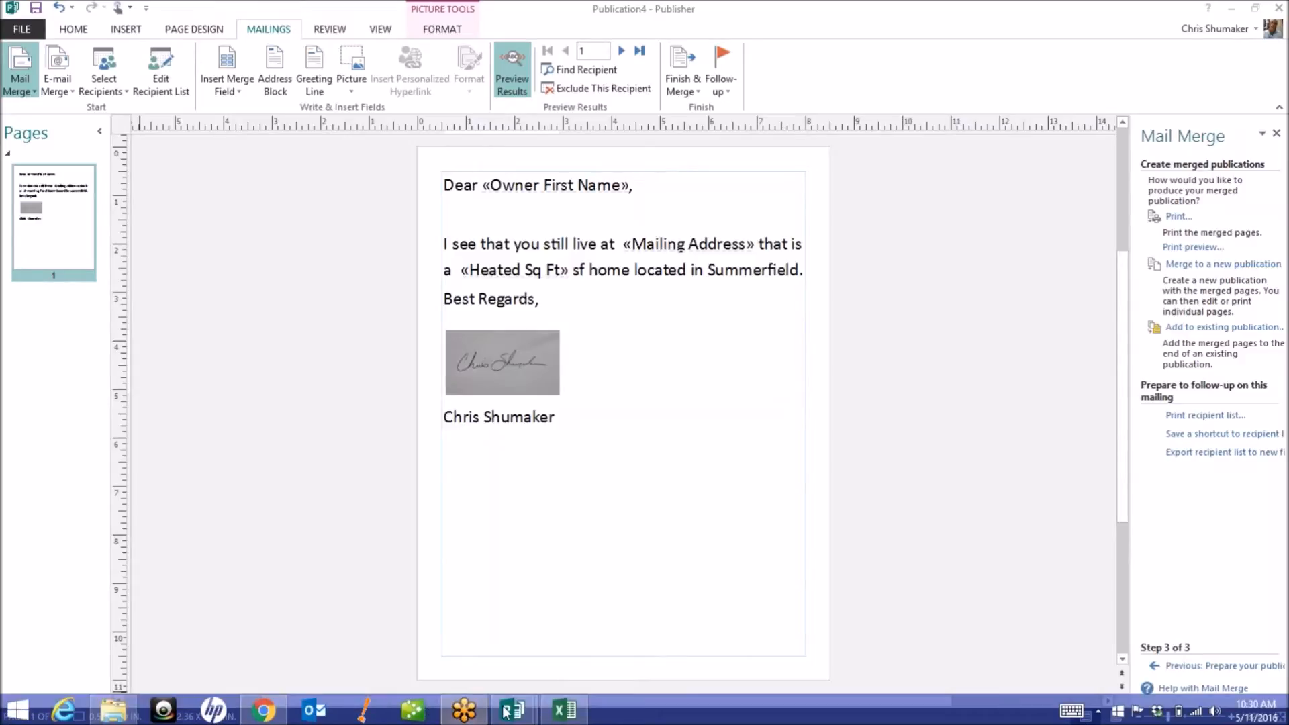
pyautogui.click(563, 710)
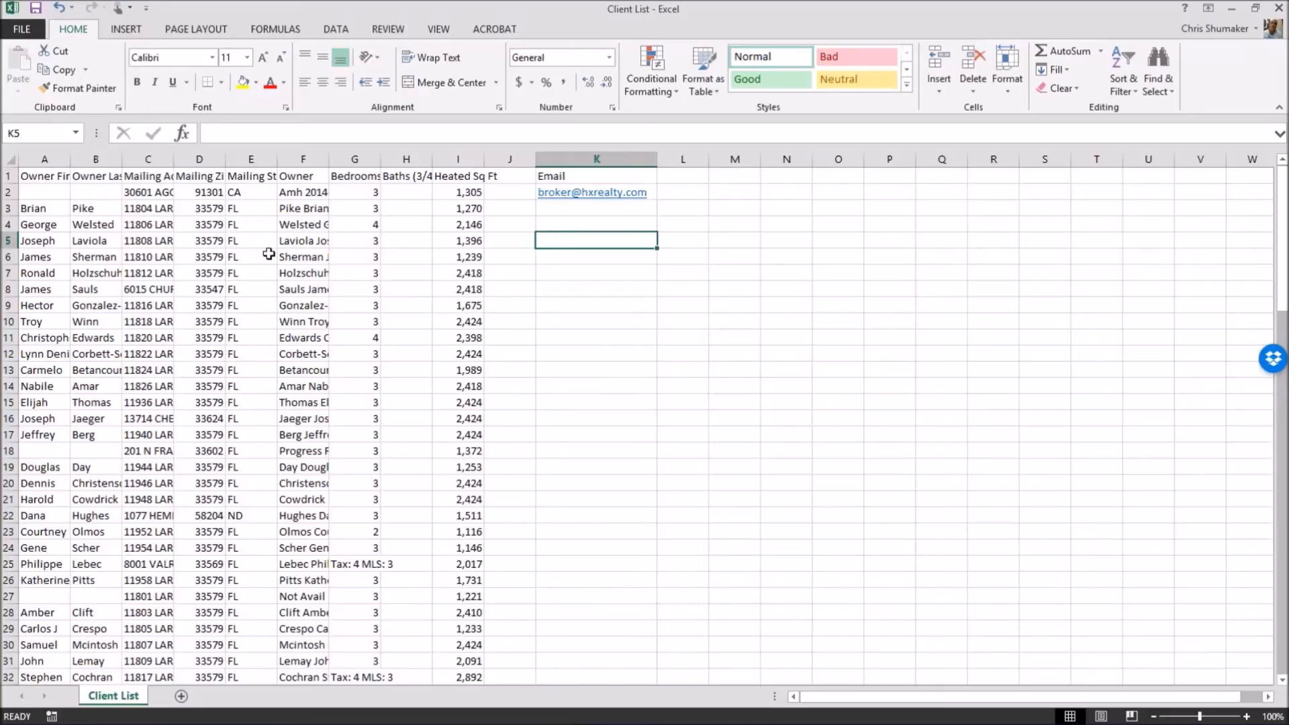
# Widen all worksheet columns equally and check the mailing addresses in C2, C8, C18 and C22.
pyautogui.click(10, 161)
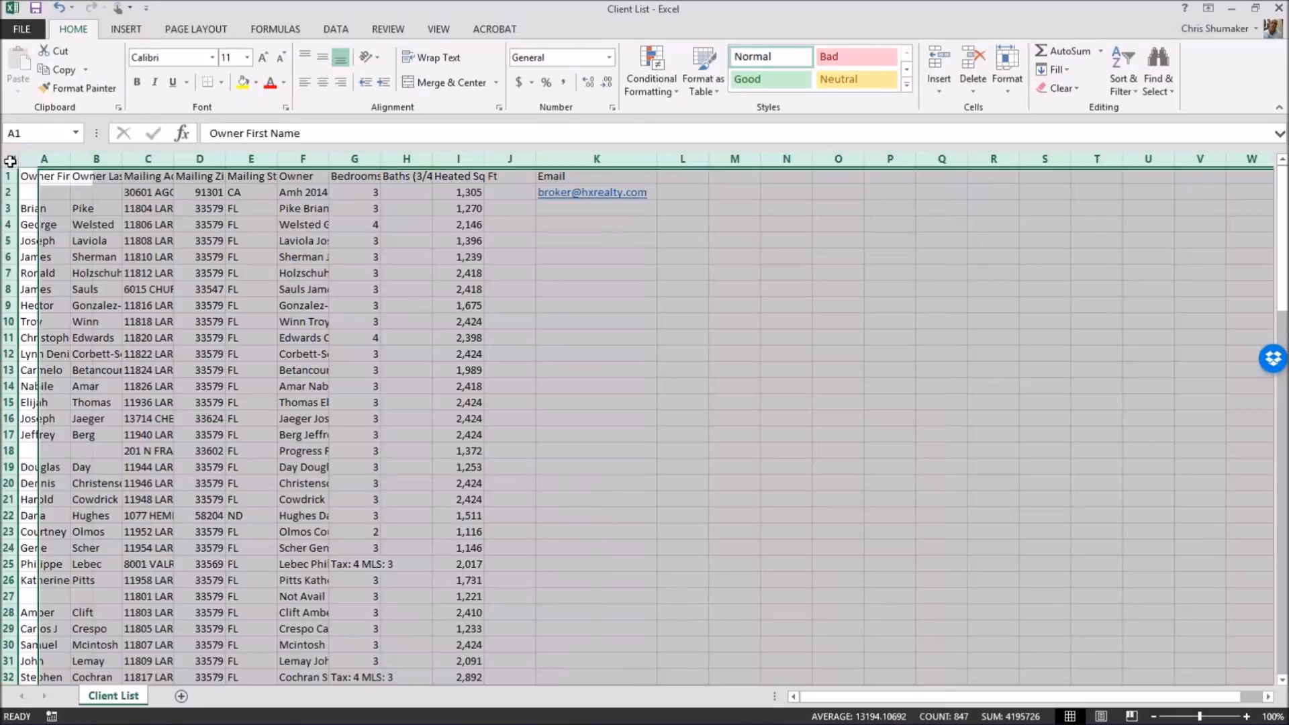
pyautogui.moveTo(70, 158); pyautogui.dragTo(228, 161)
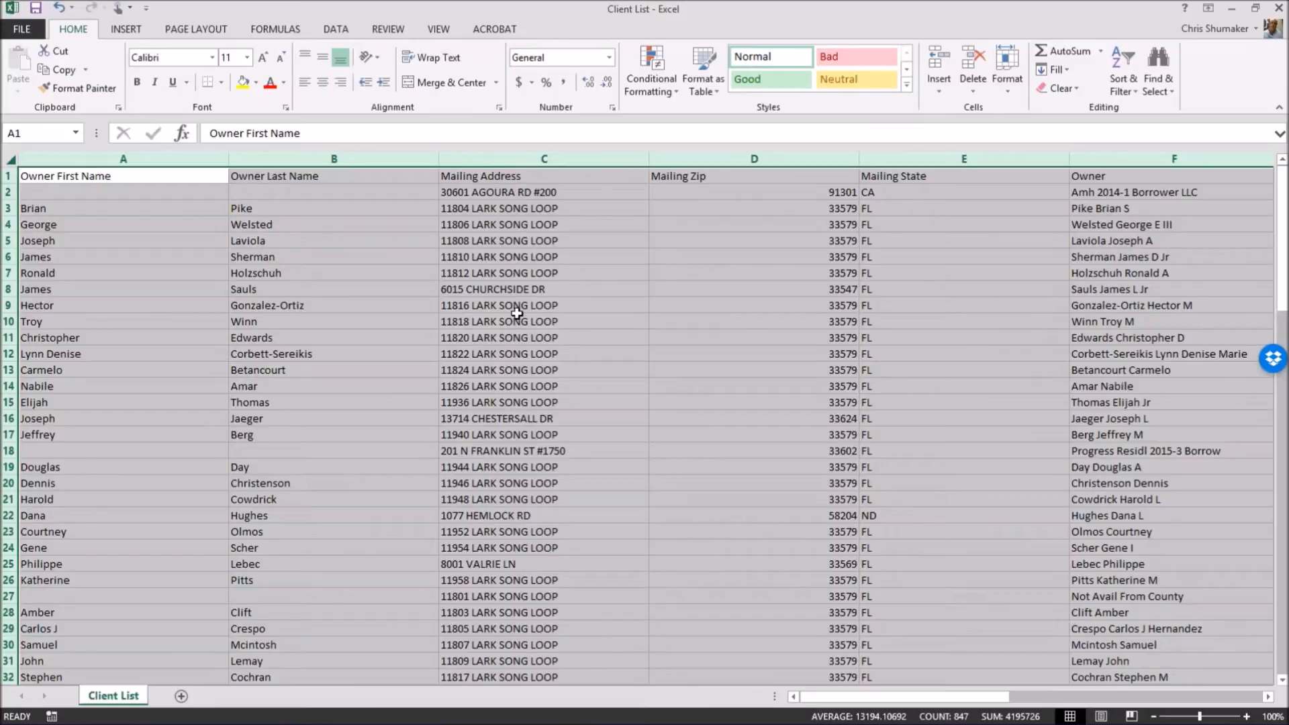
pyautogui.click(508, 193)
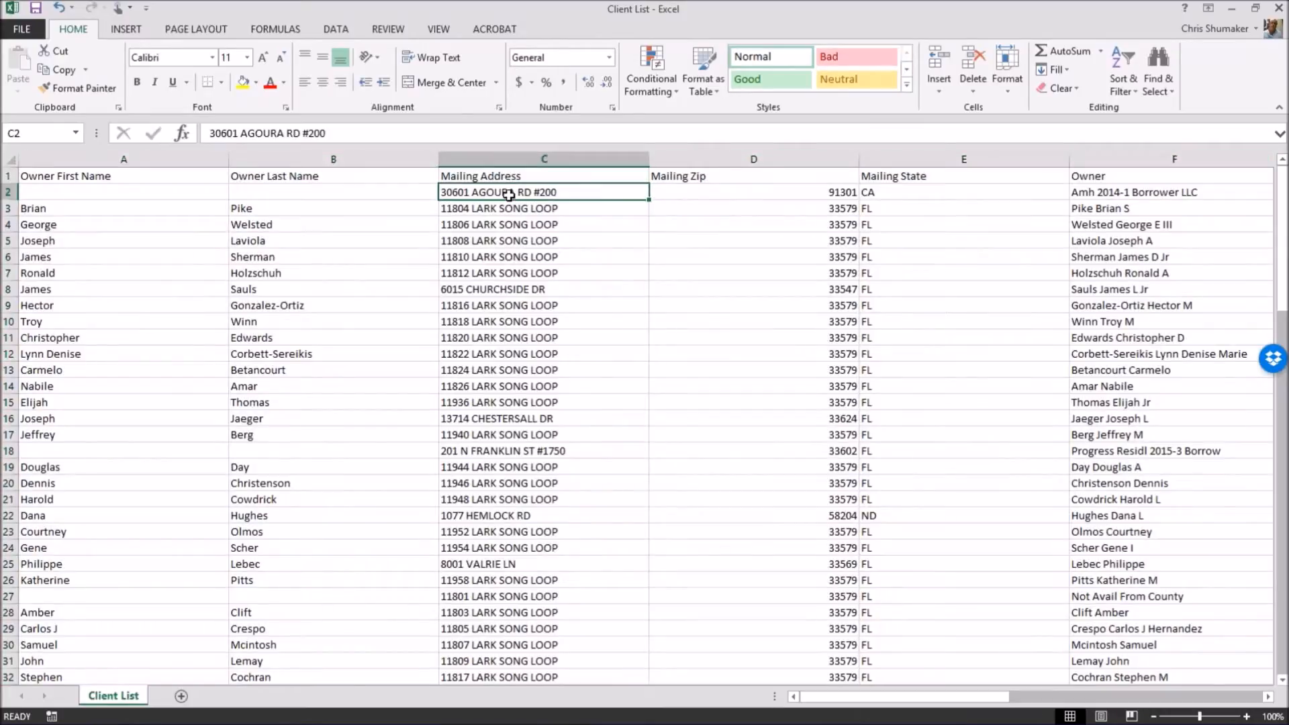
pyautogui.click(512, 288)
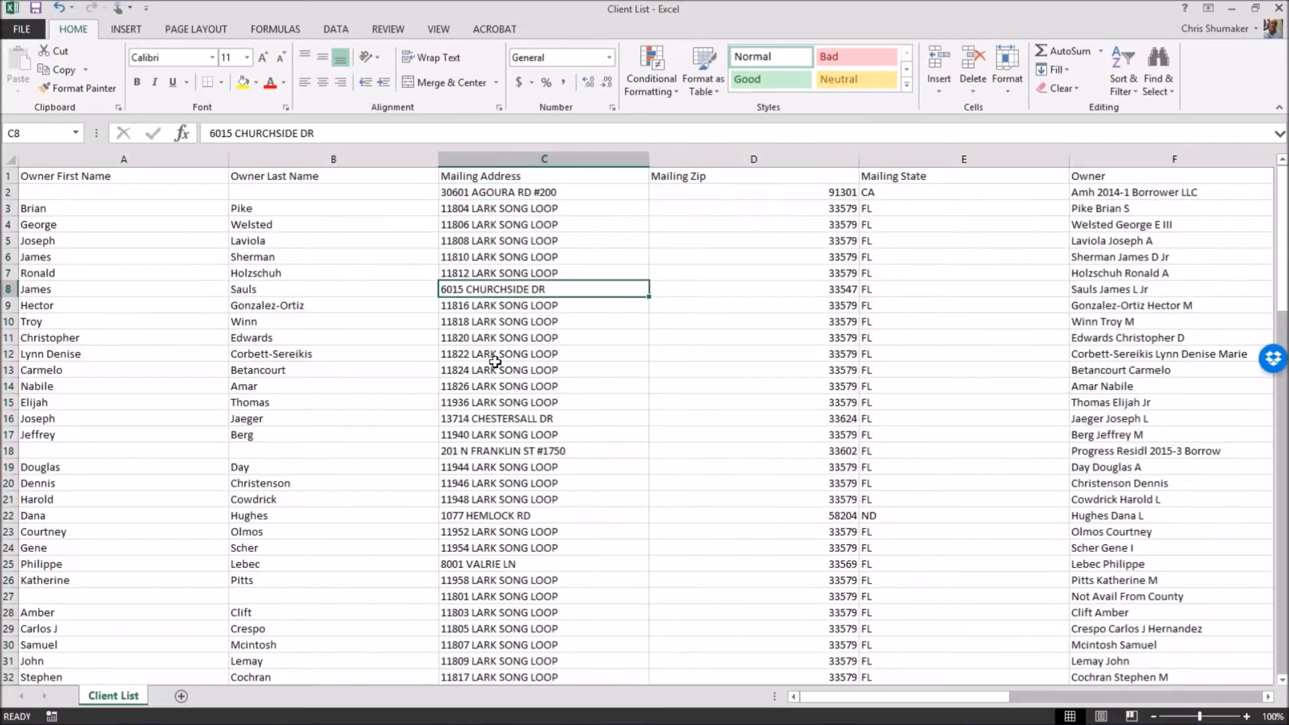
pyautogui.click(497, 452)
pyautogui.click(516, 516)
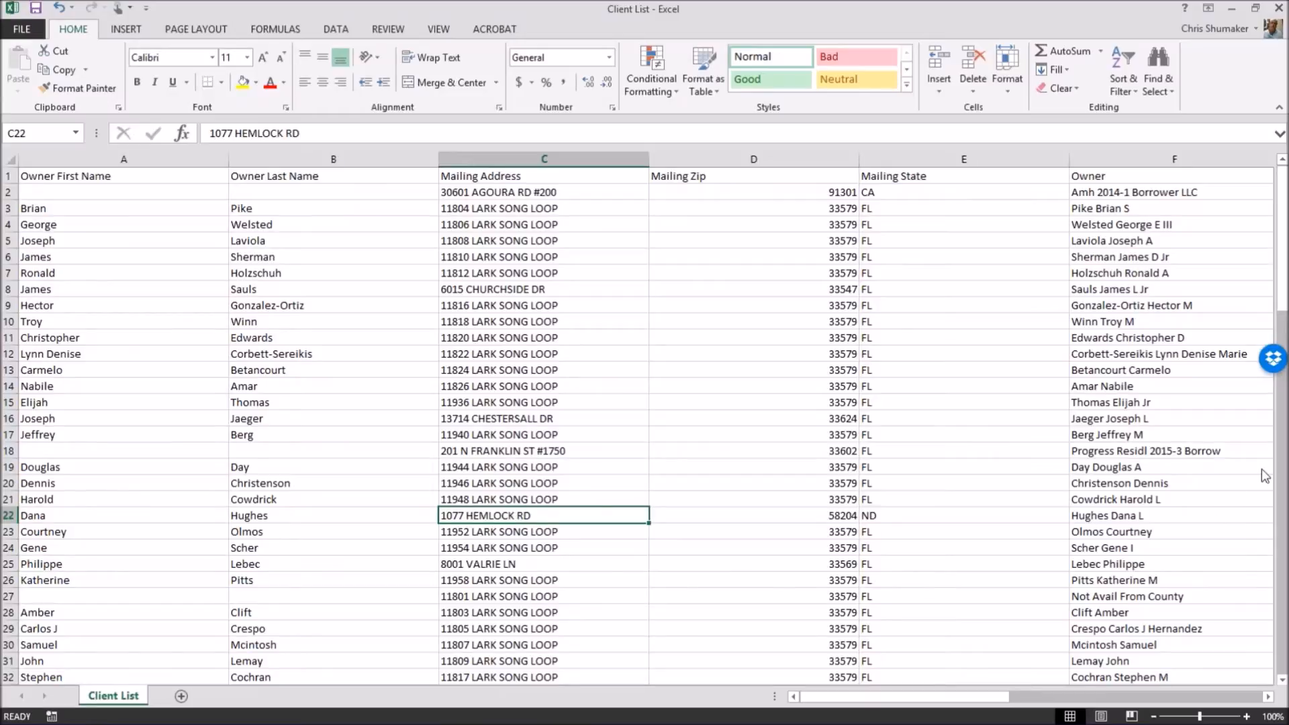
pyautogui.click(1282, 465)
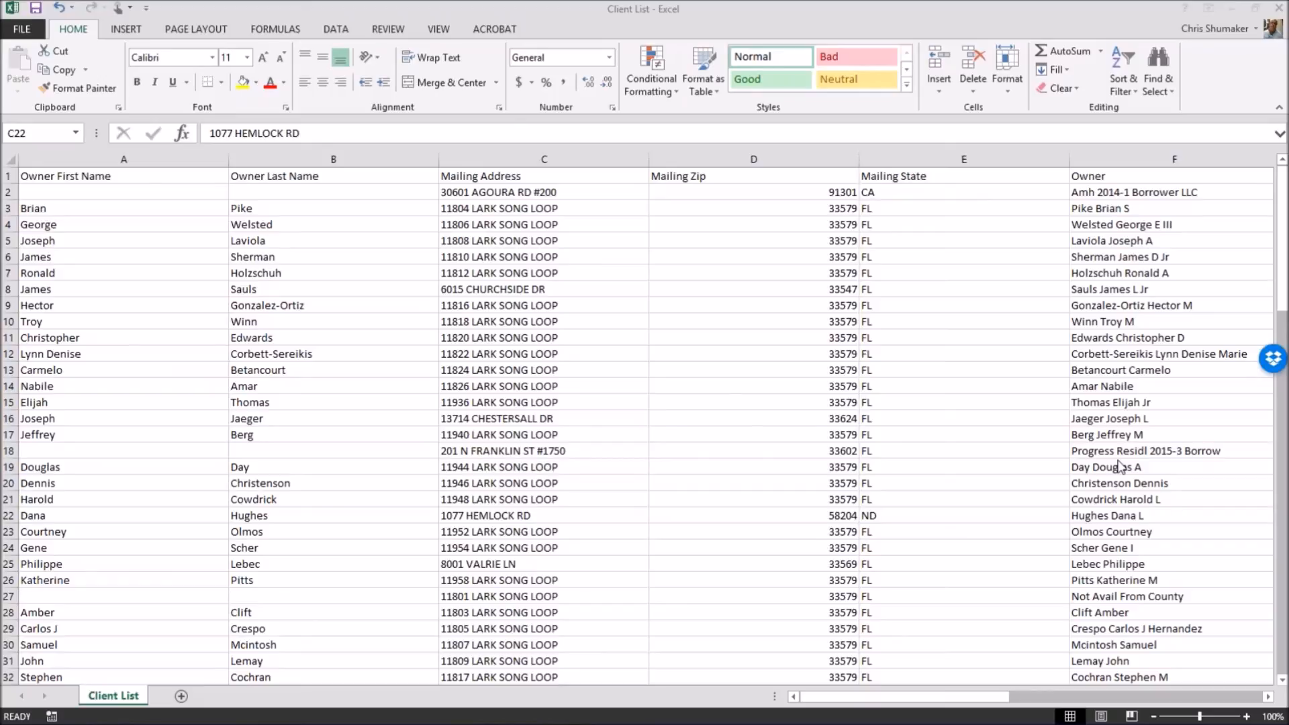
pyautogui.click(549, 158)
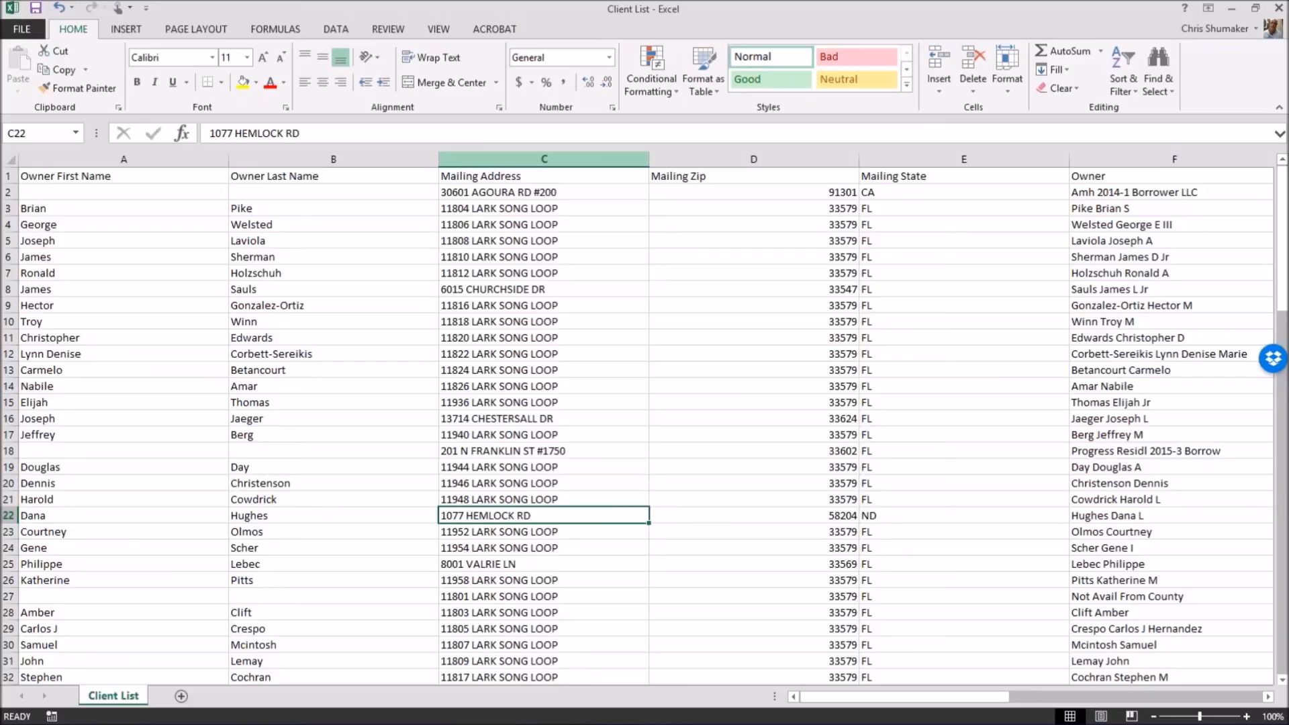